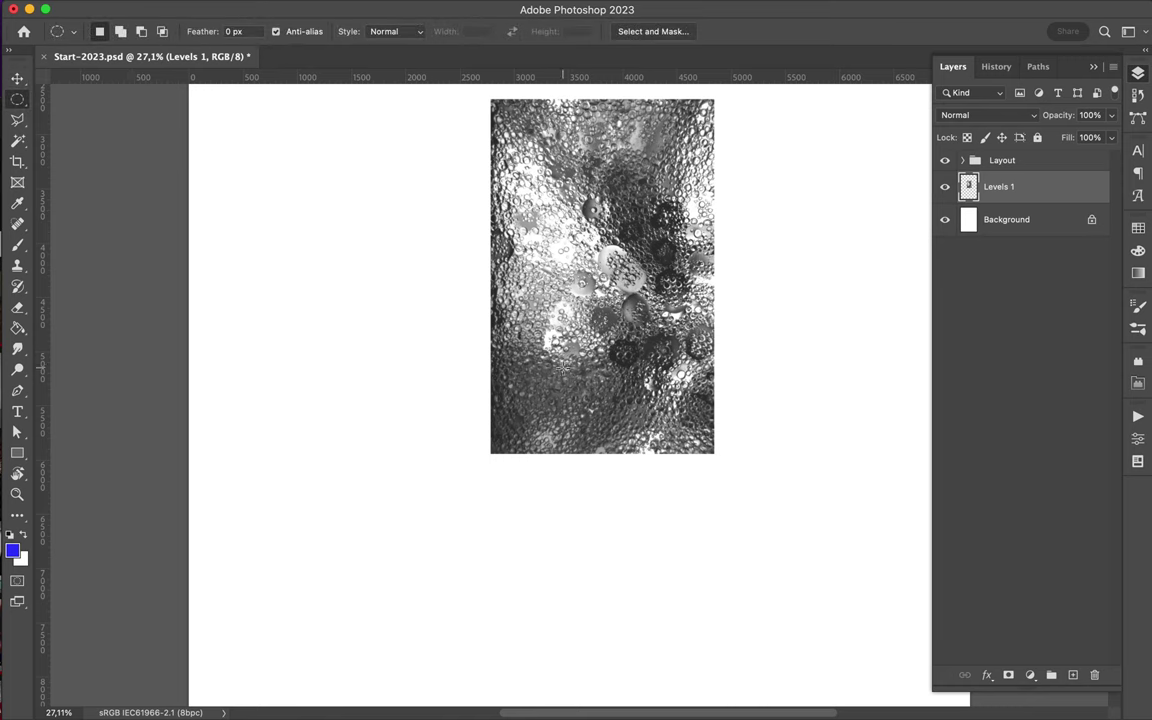
# Step: Copy the circular bubble-texture selection to a new layer and move it up-left
pyautogui.hotkey('ctrl', 'j')
pyautogui.press('v')
pyautogui.hotkey('ctrl', '0')
pyautogui.moveTo(590, 393); pyautogui.dragTo(521, 276)
# Step: Liquify the copied circle into a long wavy stroke and move it onto the poster
pyautogui.hotkey('ctrl', 'shift', 'x')
pyautogui.moveTo(340, 225); pyautogui.dragTo(500, 478)
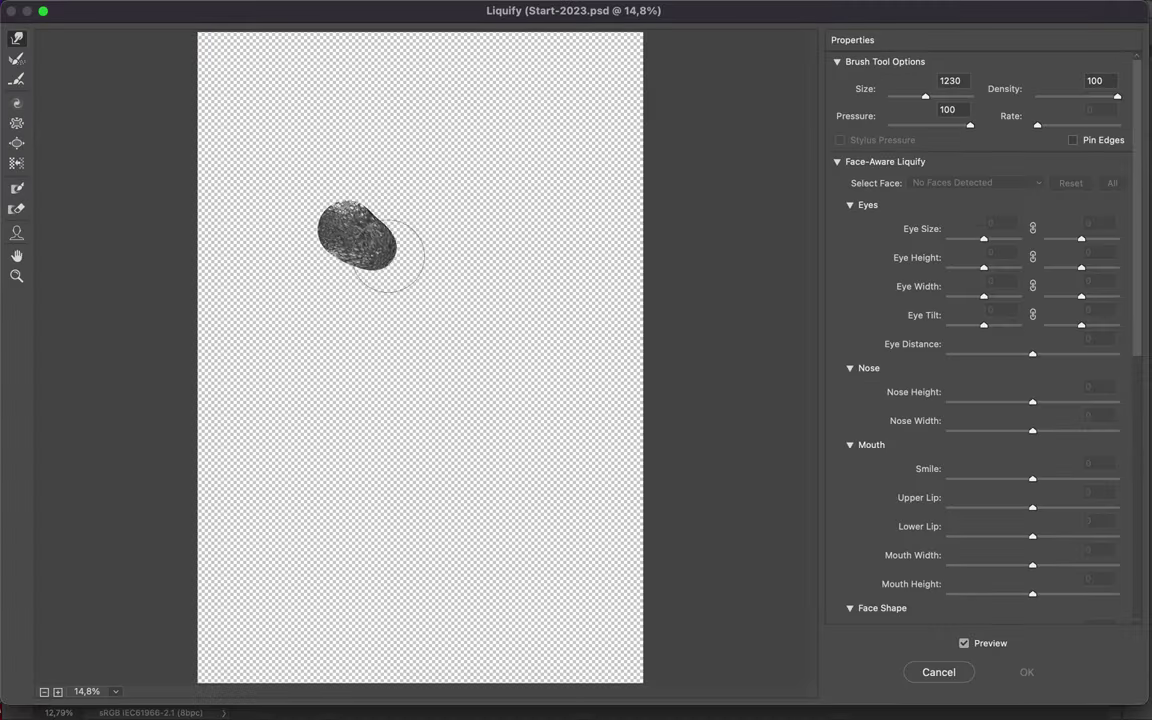
pyautogui.moveTo(314, 208); pyautogui.dragTo(338, 86)
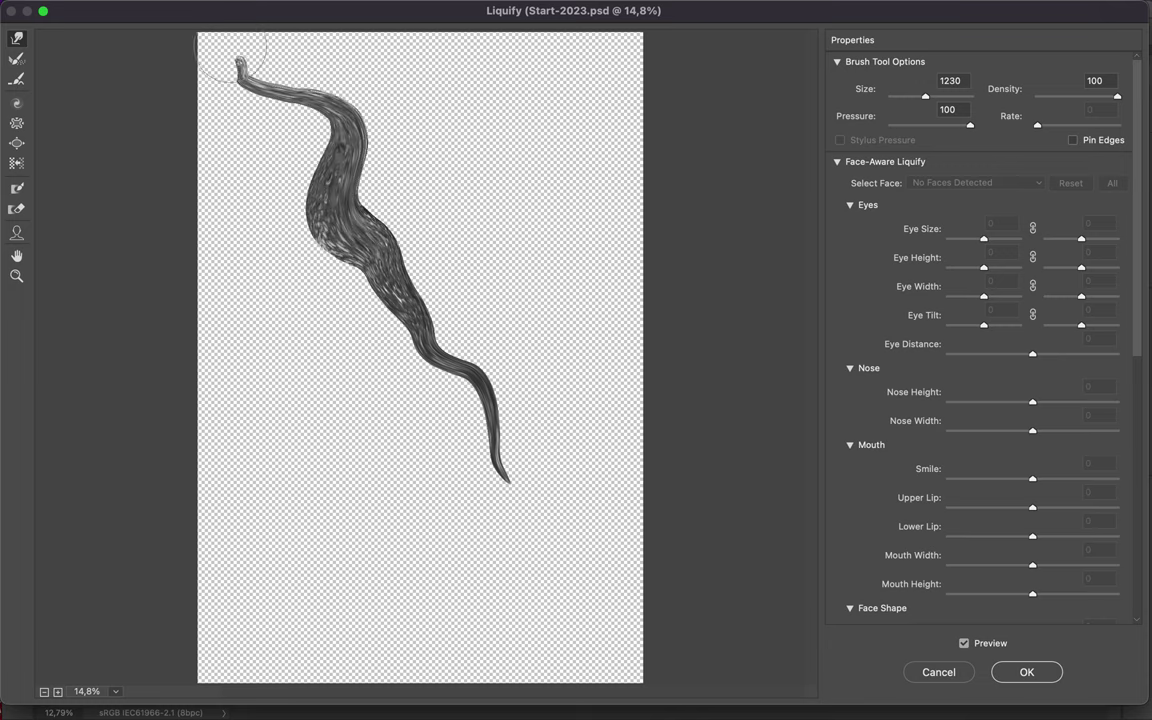
pyautogui.moveTo(328, 205); pyautogui.dragTo(378, 285)
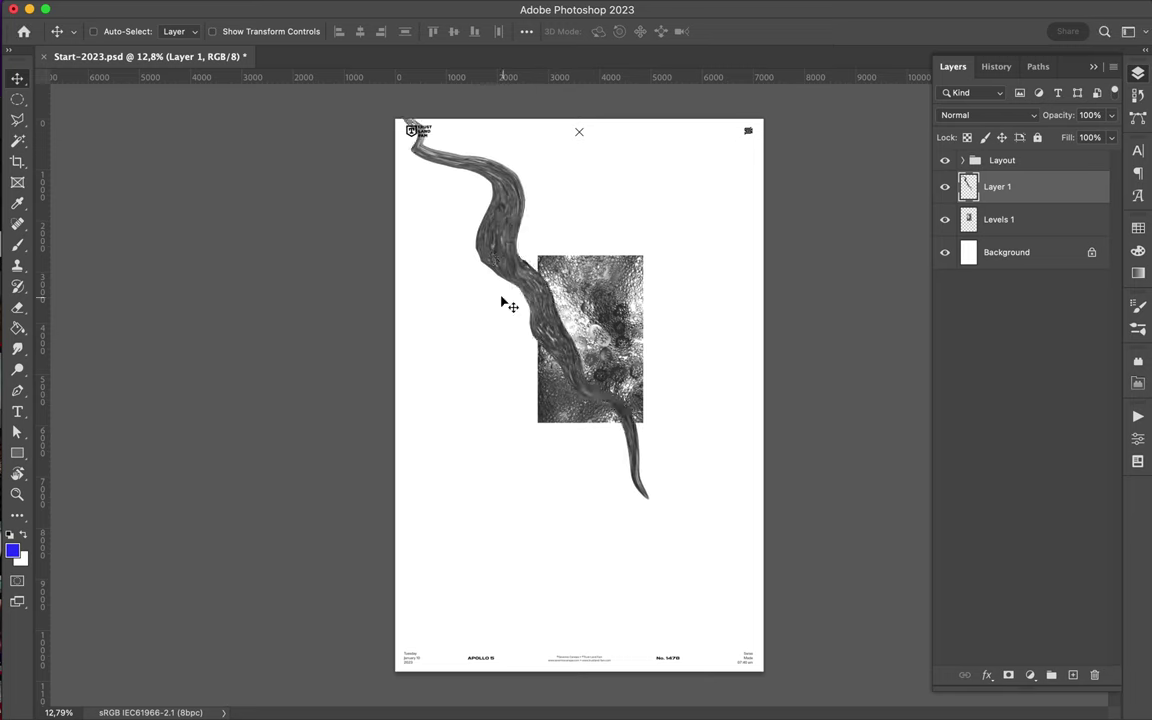
pyautogui.moveTo(504, 303)
pyautogui.mouseDown()
pyautogui.moveTo(560, 300)
pyautogui.moveTo(610, 362)
pyautogui.moveTo(629, 410)
pyautogui.mouseUp()
pyautogui.click(1000, 219)
# Step: Copy a circle of the Levels 1 texture onto its own new layer
pyautogui.press('m')
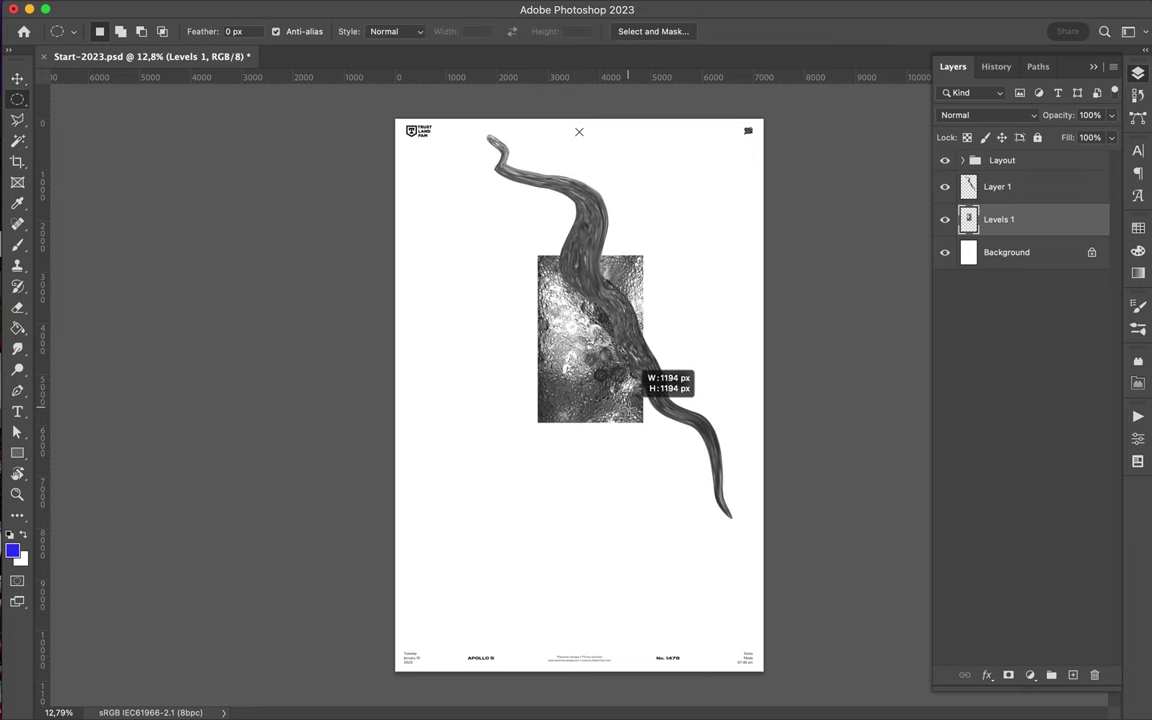
pyautogui.press('v')
pyautogui.click(373, 10)
pyautogui.click(386, 31)
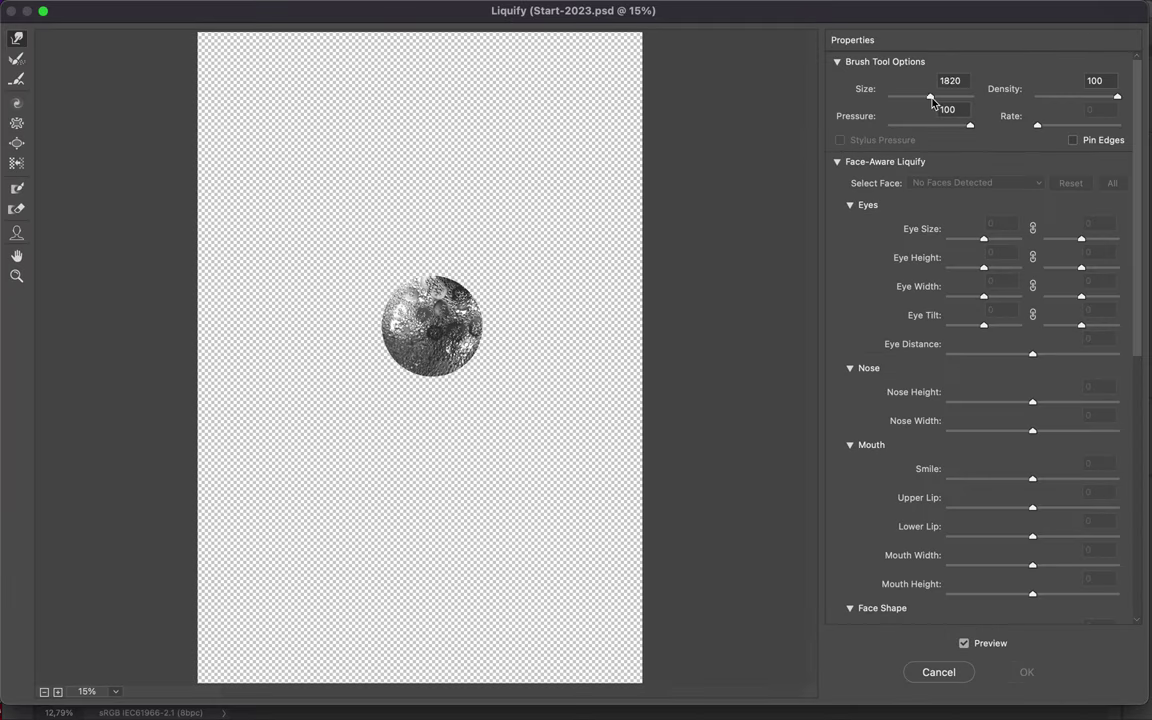
# Step: Liquify it into a thick diagonal stroke from top-left to bottom-right, then scale it slightly
pyautogui.moveTo(432, 325); pyautogui.dragTo(272, 182)
pyautogui.moveTo(425, 372); pyautogui.dragTo(540, 555)
pyautogui.moveTo(388, 342)
pyautogui.mouseDown()
pyautogui.moveTo(496, 303)
pyautogui.moveTo(522, 450)
pyautogui.moveTo(600, 605)
pyautogui.mouseUp()
pyautogui.moveTo(405, 265); pyautogui.dragTo(270, 90)
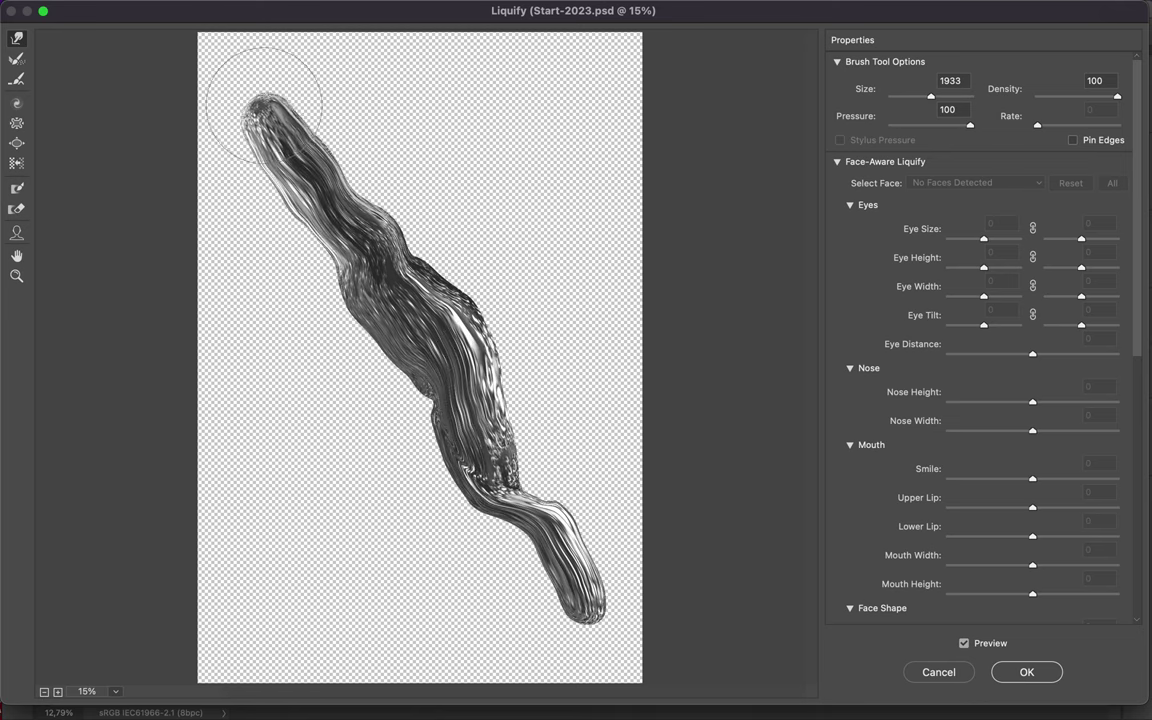
pyautogui.moveTo(330, 225); pyautogui.dragTo(420, 365)
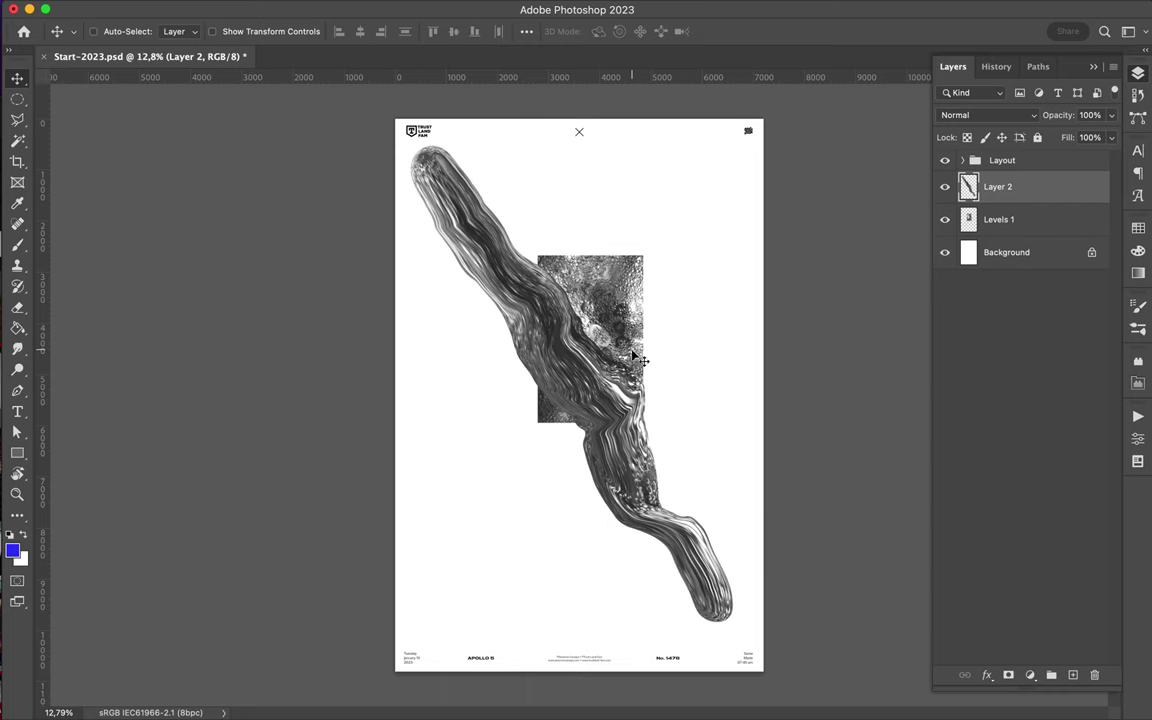
pyautogui.hotkey('ctrl', 't')
pyautogui.moveTo(581, 165); pyautogui.dragTo(581, 195)
# Step: Commit the resize and set up a new layer with a yellow ffe600 brush
pyautogui.press('Return')
pyautogui.hotkey('ctrl', 'shift', 'alt', 'n')
pyautogui.press('b')
pyautogui.click(1139, 229)
pyautogui.click(12, 549)
pyautogui.write('ffe600')
pyautogui.press('Return')
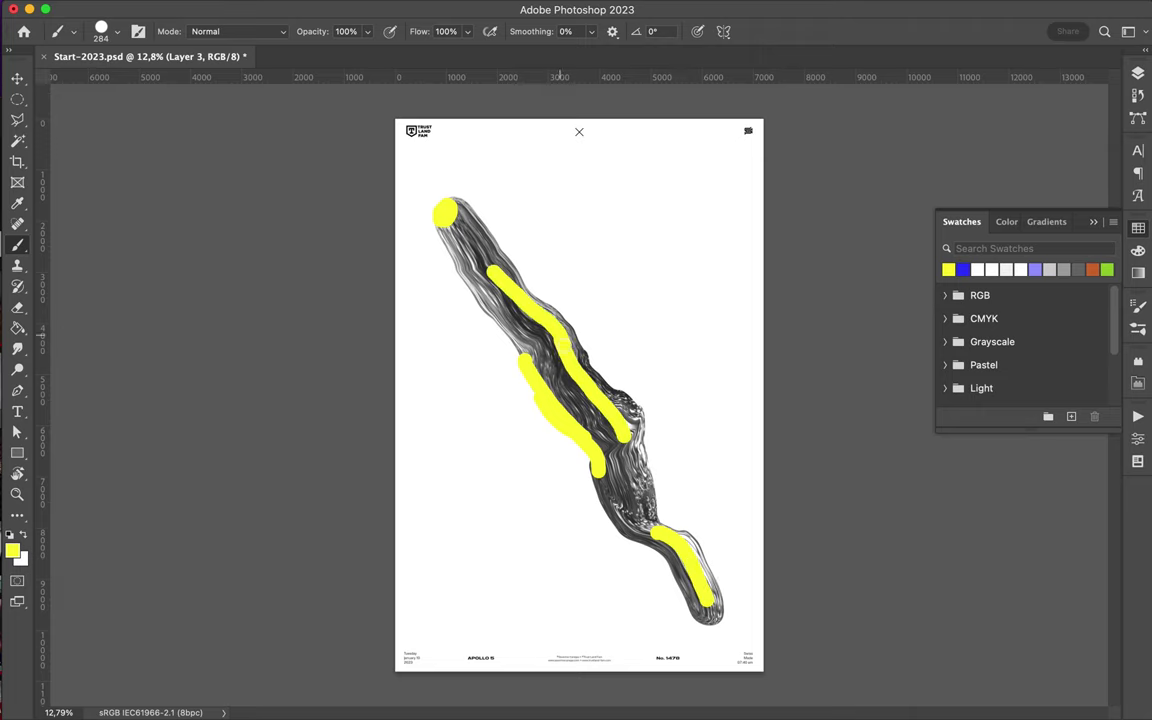
# Step: Paint an orange ff6a00 band along the stroke's edge
pyautogui.click(12, 549)
pyautogui.write('ff6a00')
pyautogui.press('Return')
pyautogui.moveTo(453, 197); pyautogui.dragTo(466, 204)
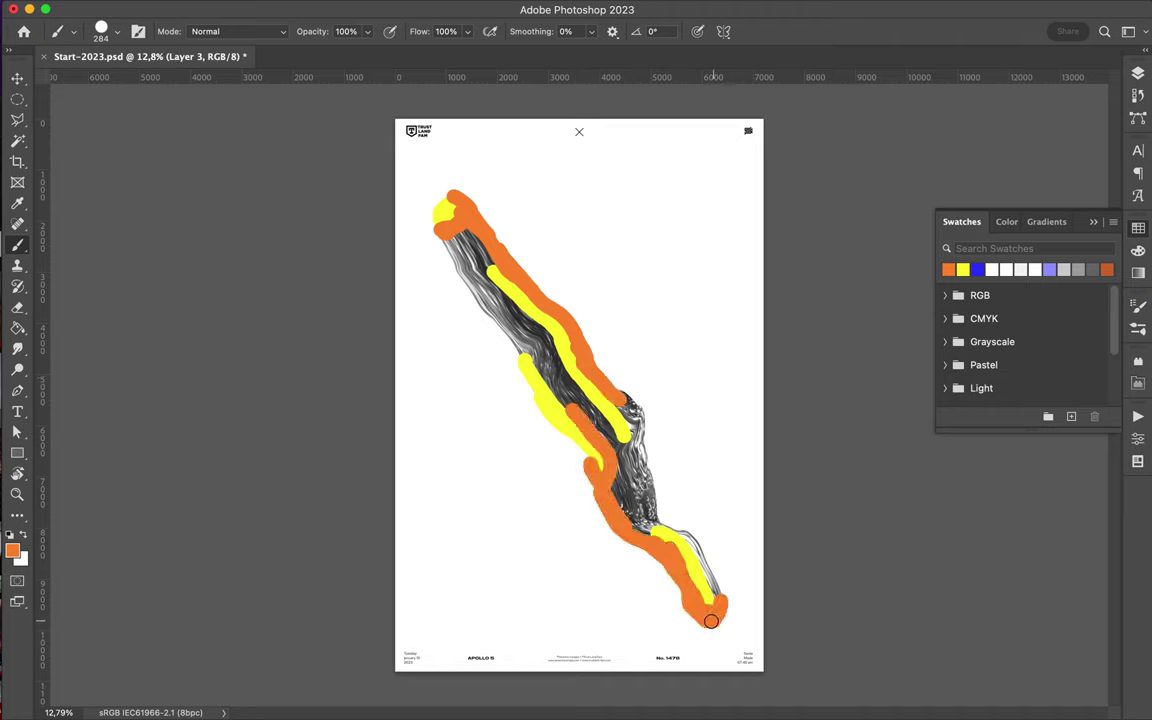
# Step: Paint magenta and green bands along the liquid stroke
pyautogui.click(12, 549)
pyautogui.moveTo(723, 270); pyautogui.dragTo(723, 116)
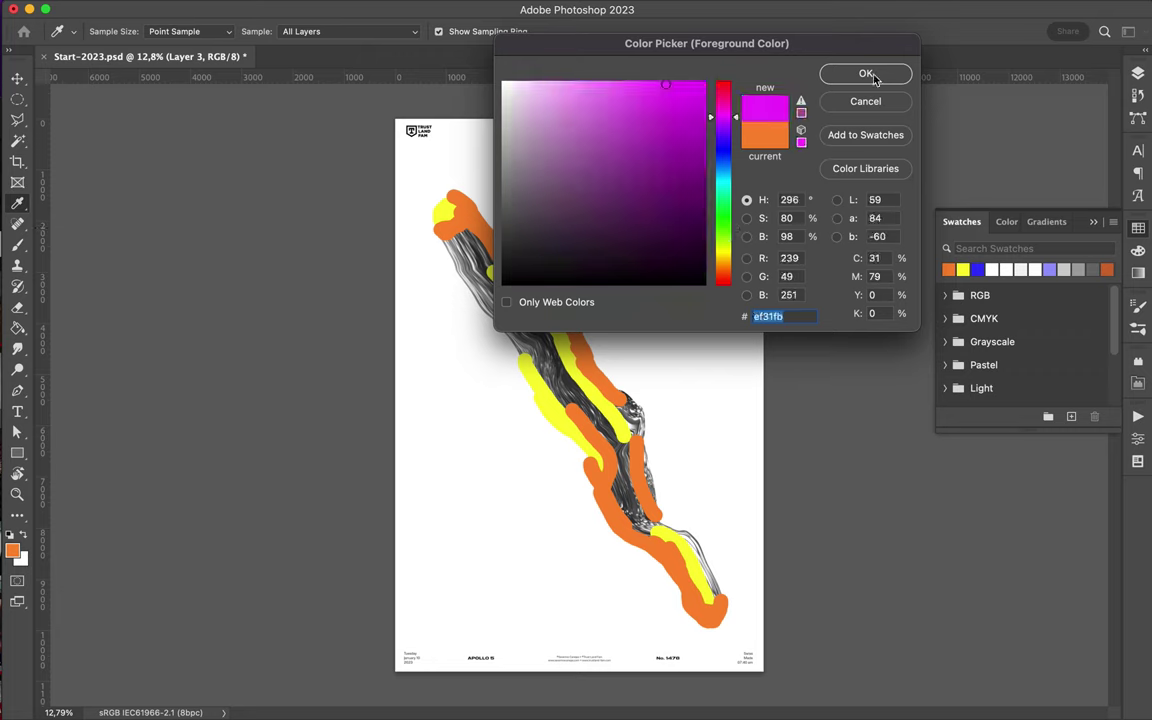
pyautogui.click(866, 72)
pyautogui.moveTo(444, 238); pyautogui.dragTo(460, 264)
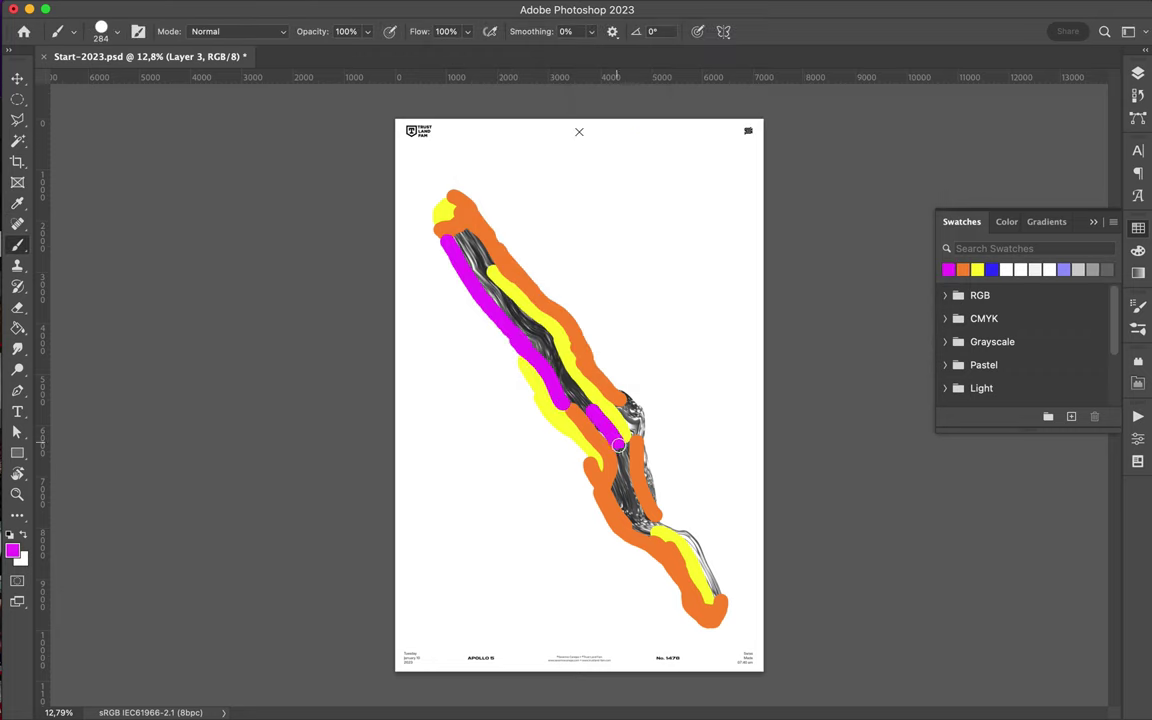
pyautogui.click(12, 549)
pyautogui.moveTo(710, 116); pyautogui.dragTo(710, 228)
pyautogui.click(864, 72)
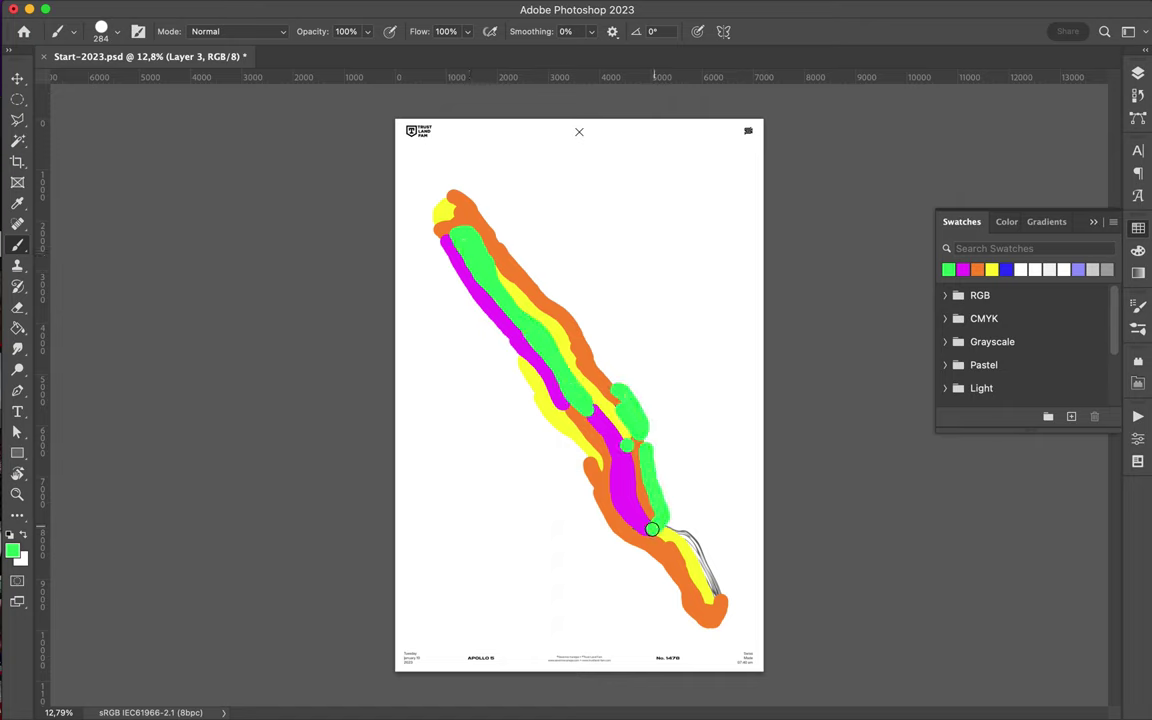
pyautogui.press('F7')
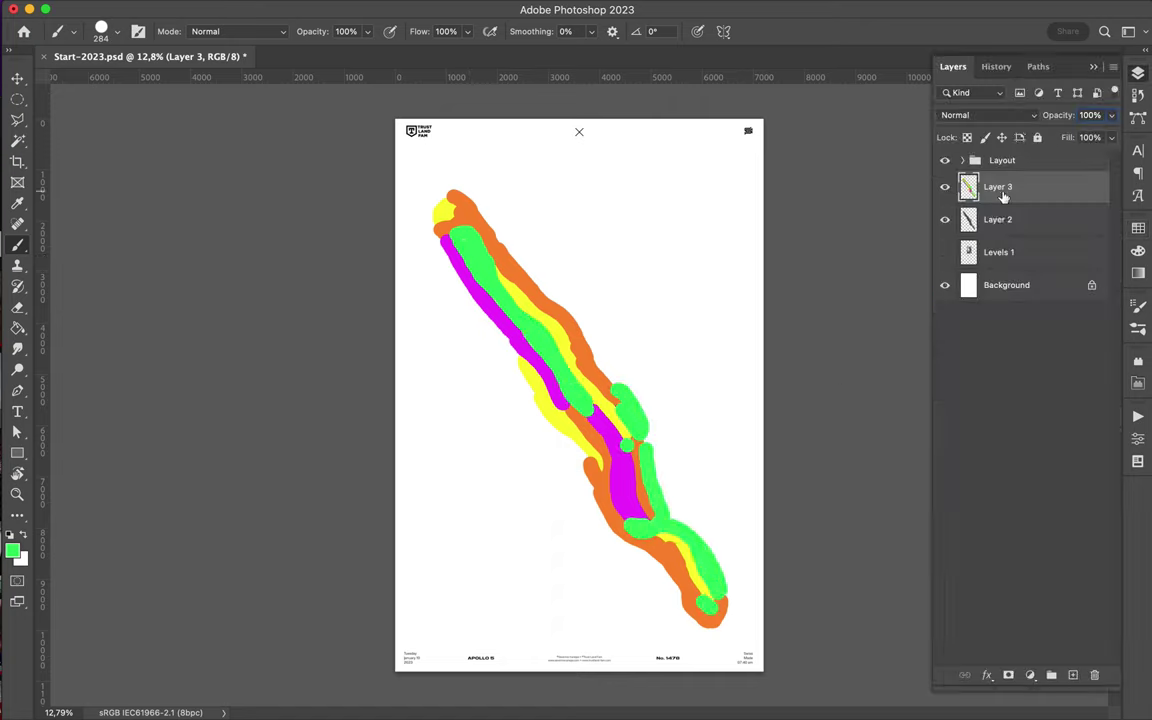
# Step: Duplicate the colour-band layer and apply a Gaussian Blur to the copy
pyautogui.press('super+d')
pyautogui.press('v')
pyautogui.press('super+j')
pyautogui.click(368, 8)
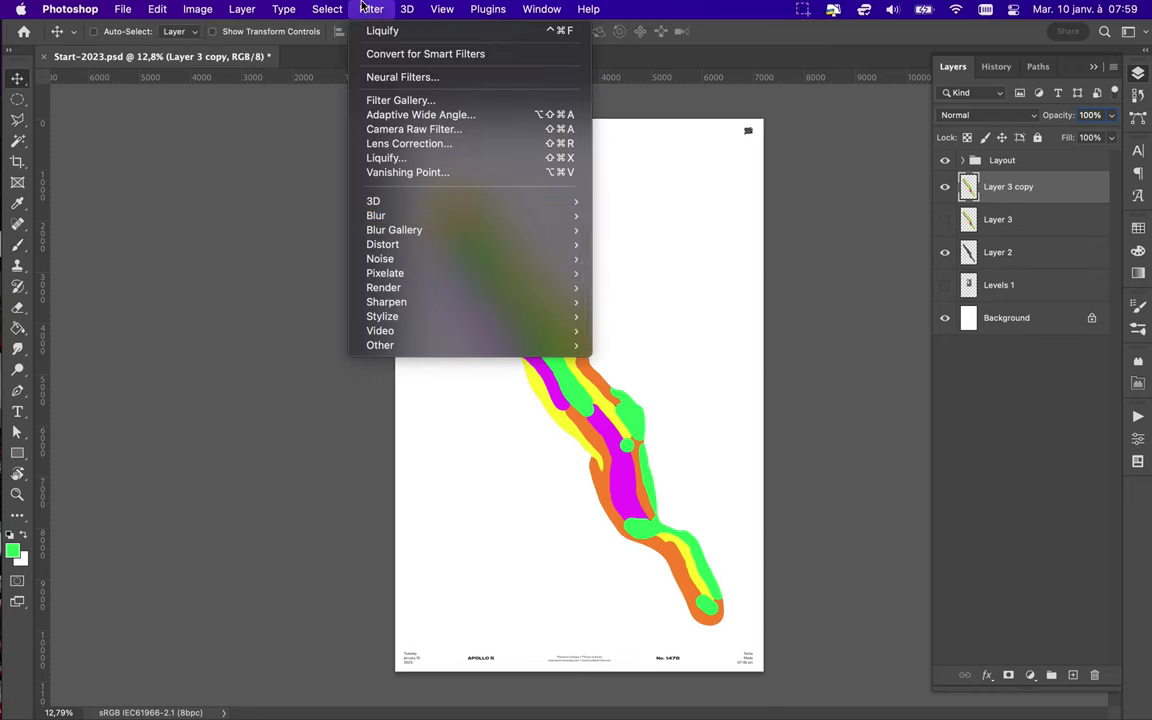
pyautogui.click(657, 276)
pyautogui.moveTo(954, 327); pyautogui.dragTo(958, 330)
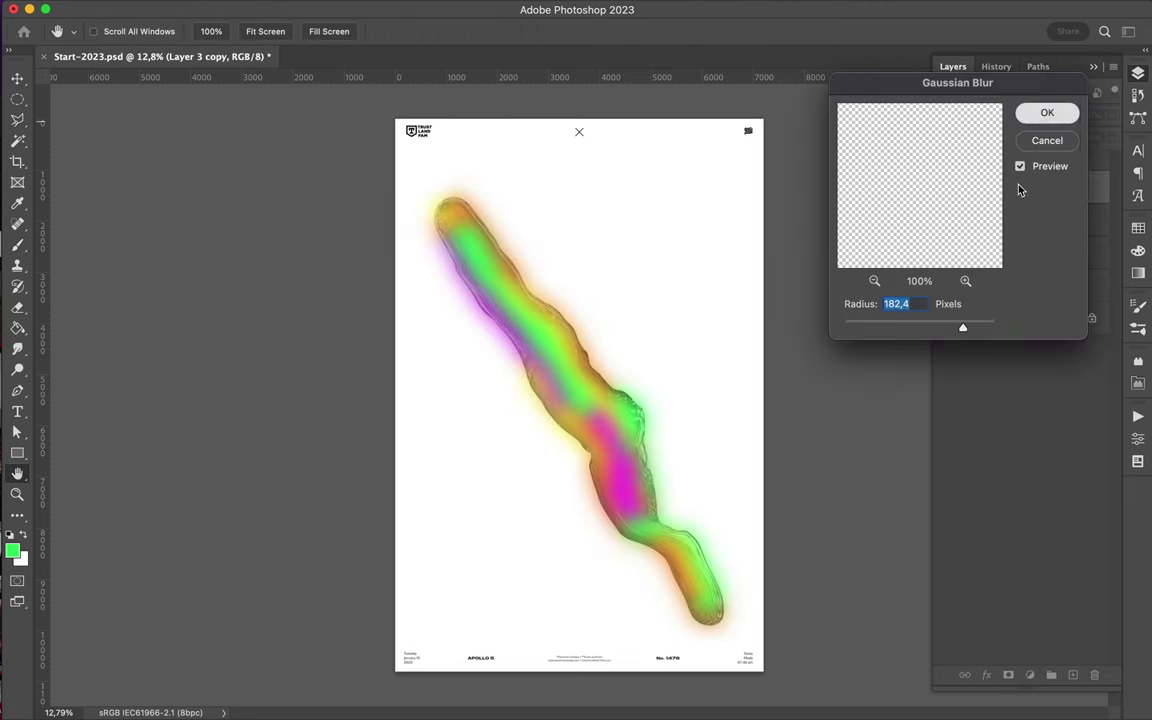
pyautogui.press('Return')
# Step: Duplicate the blurred layer, merge the copies, and set the result to Overlay
pyautogui.press('super+j')
pyautogui.press('super+j')
pyautogui.press('super+j')
pyautogui.press('super+j')
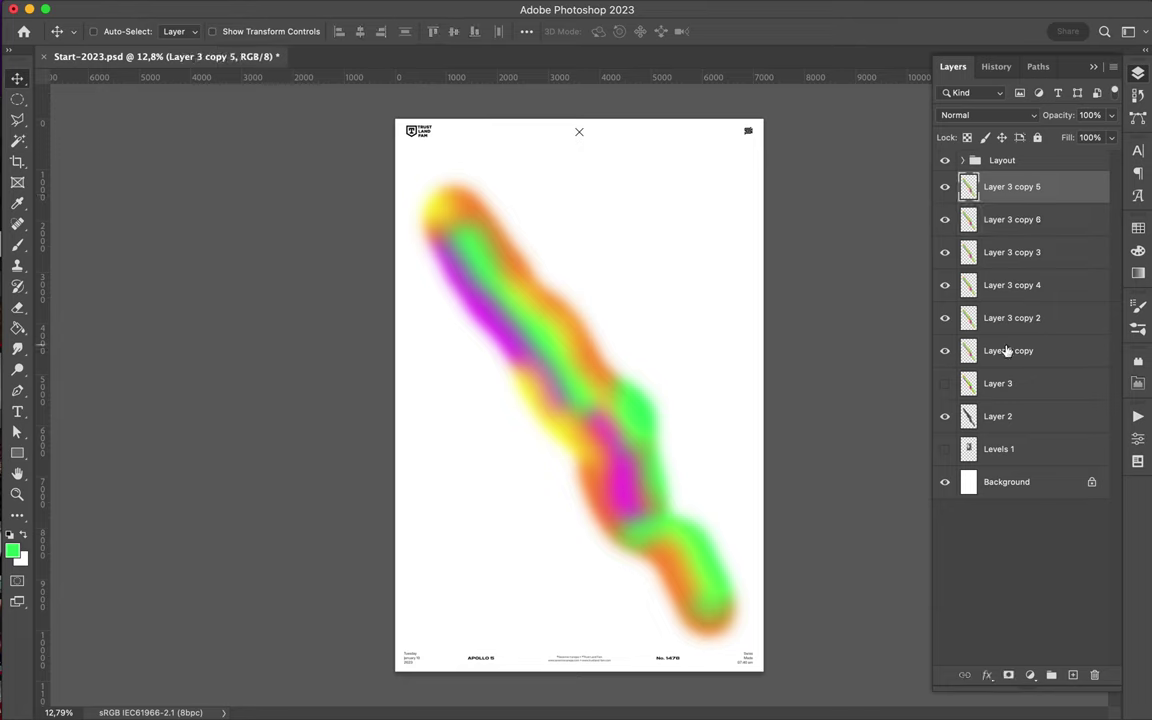
pyautogui.keyDown('shift'); pyautogui.click(1007, 351); pyautogui.keyUp('shift')
pyautogui.press('super+e')
pyautogui.keyDown('super'); pyautogui.click(968, 219); pyautogui.keyUp('super')
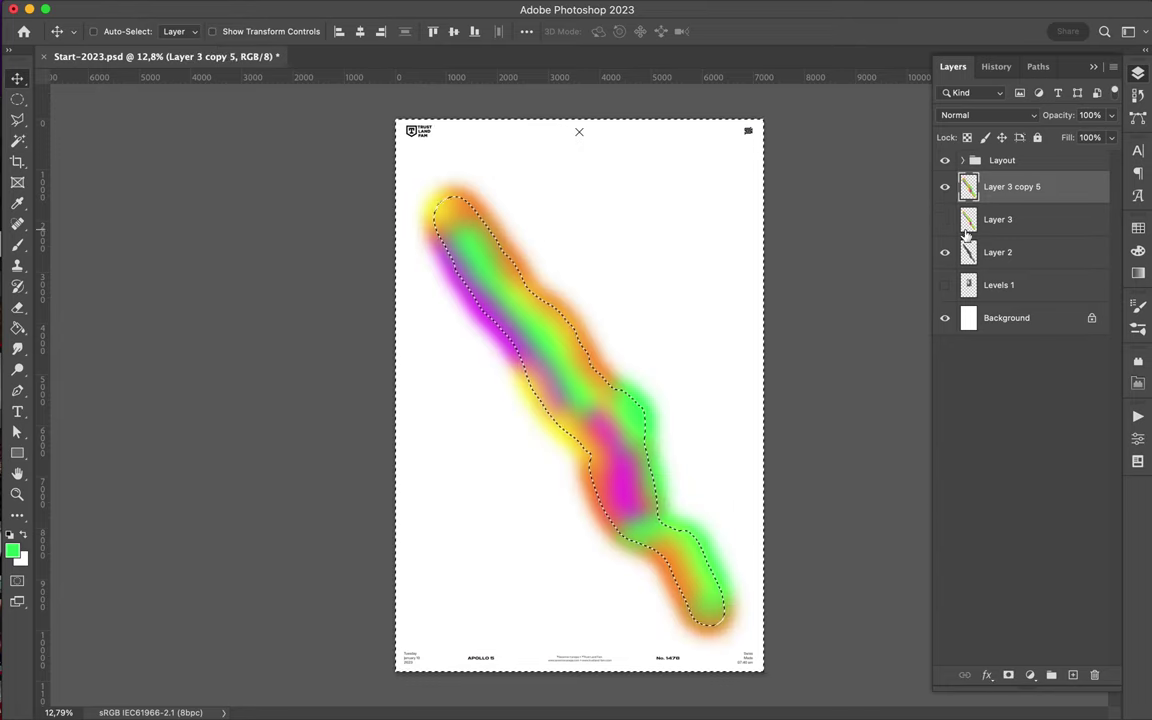
pyautogui.click(985, 115)
pyautogui.click(1030, 324)
# Step: Try Linear Dodge (Add) and Multiply on extra copies, then undo the stroke copy
pyautogui.press('super+j')
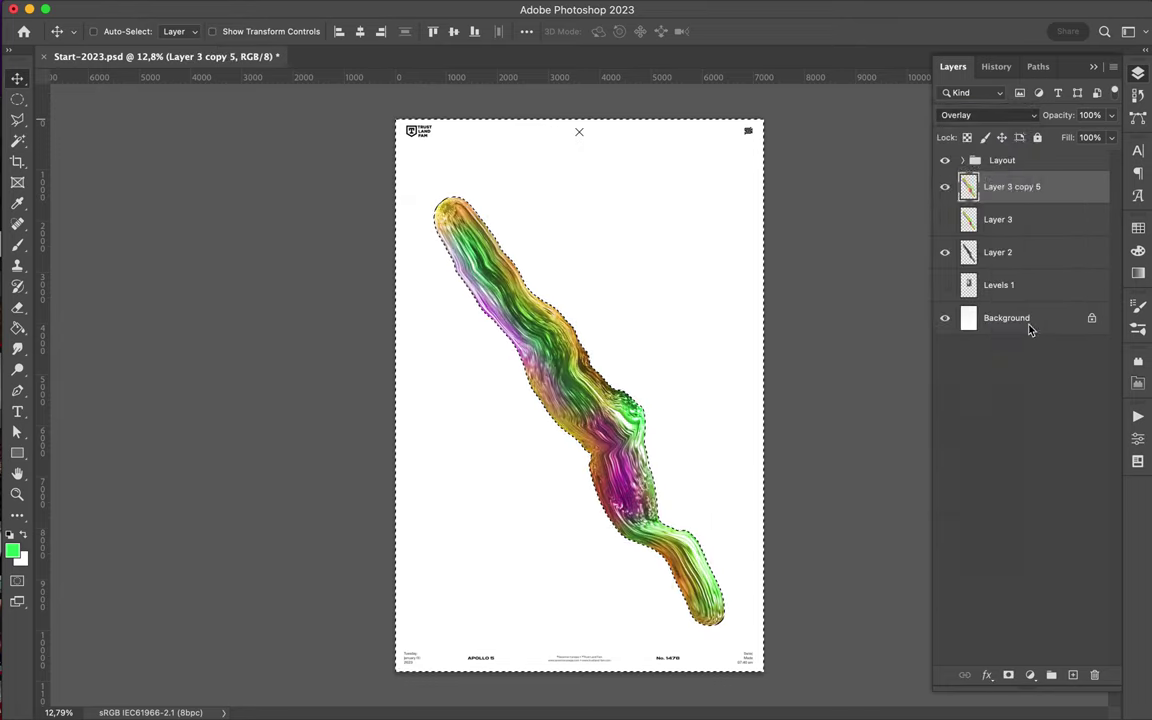
pyautogui.press('super+j')
pyautogui.click(985, 115)
pyautogui.click(980, 75)
pyautogui.moveTo(1010, 187); pyautogui.dragTo(1007, 215)
pyautogui.click(985, 115)
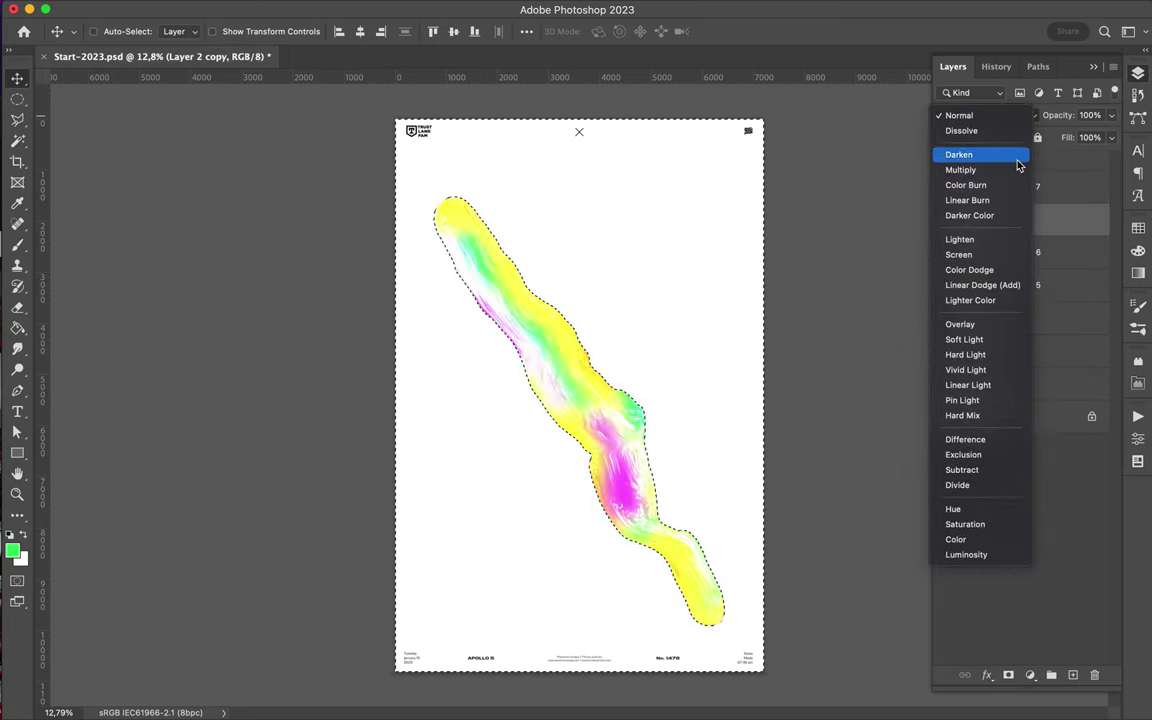
pyautogui.click(1000, 170)
pyautogui.click(985, 115)
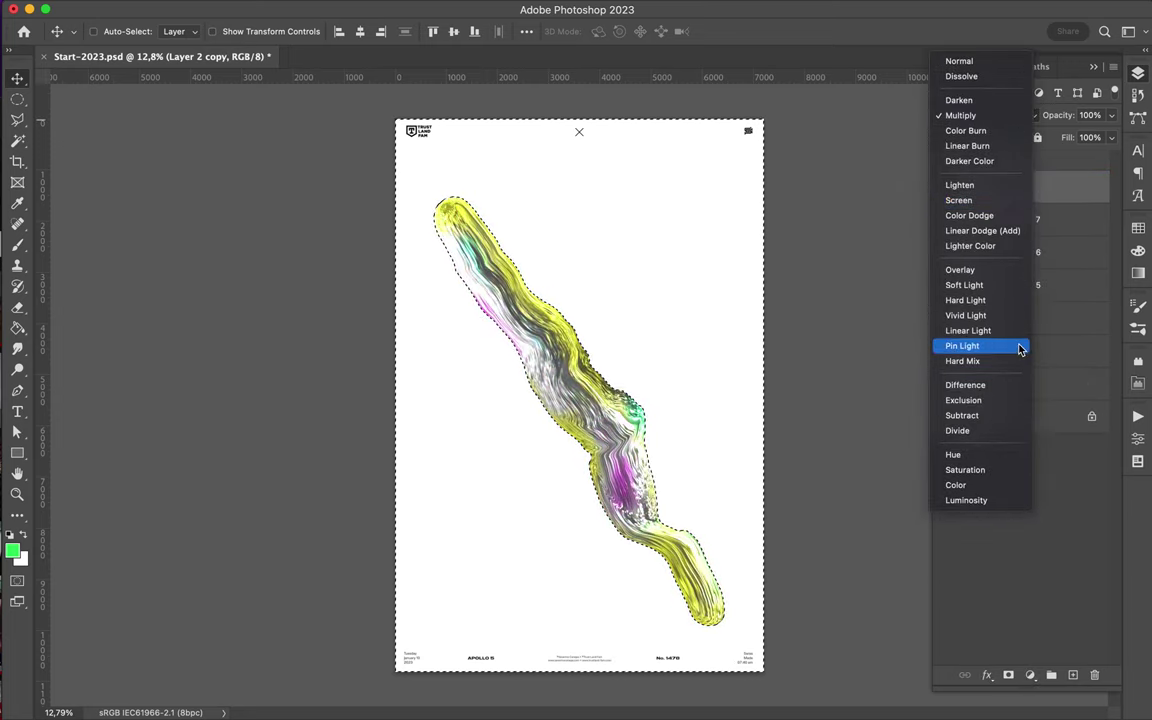
pyautogui.press('Escape')
pyautogui.press('super+z')
pyautogui.press('super+z')
pyautogui.click(945, 187)
# Step: Add a Hue/Saturation adjustment and shift the hue so the artwork turns magenta
pyautogui.click(1030, 675)
pyautogui.click(1003, 512)
pyautogui.moveTo(1044, 513); pyautogui.dragTo(913, 511)
pyautogui.click(1138, 73)
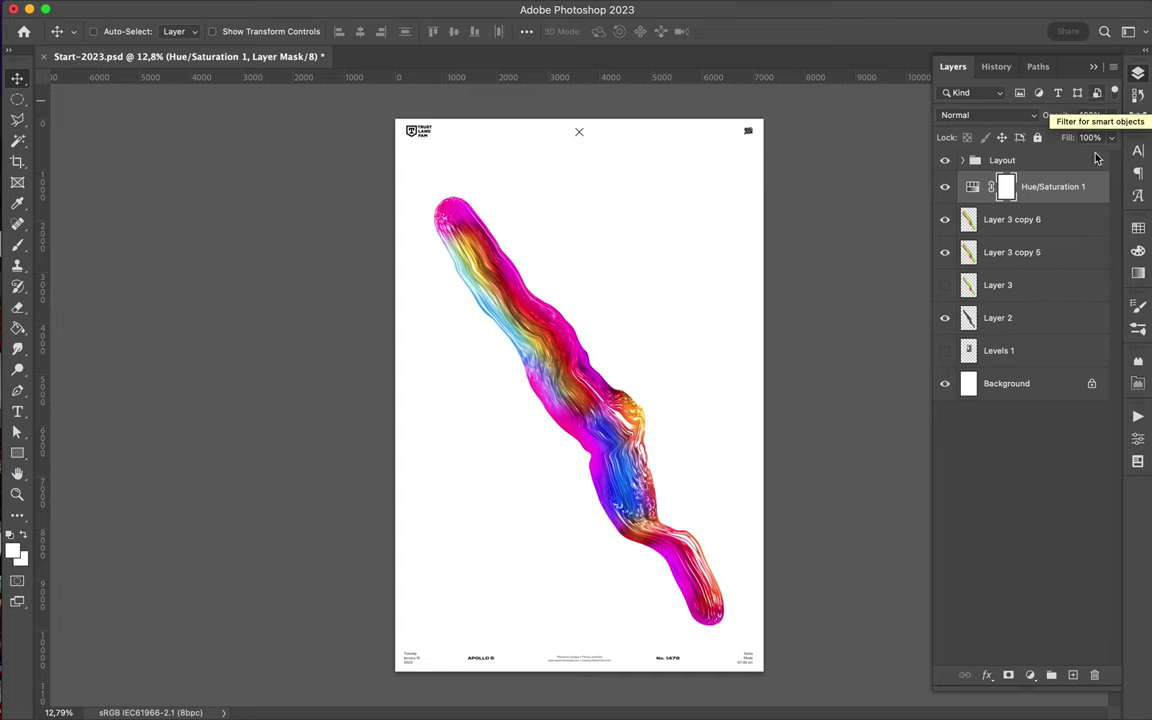
pyautogui.press('i')
pyautogui.click(575, 330)
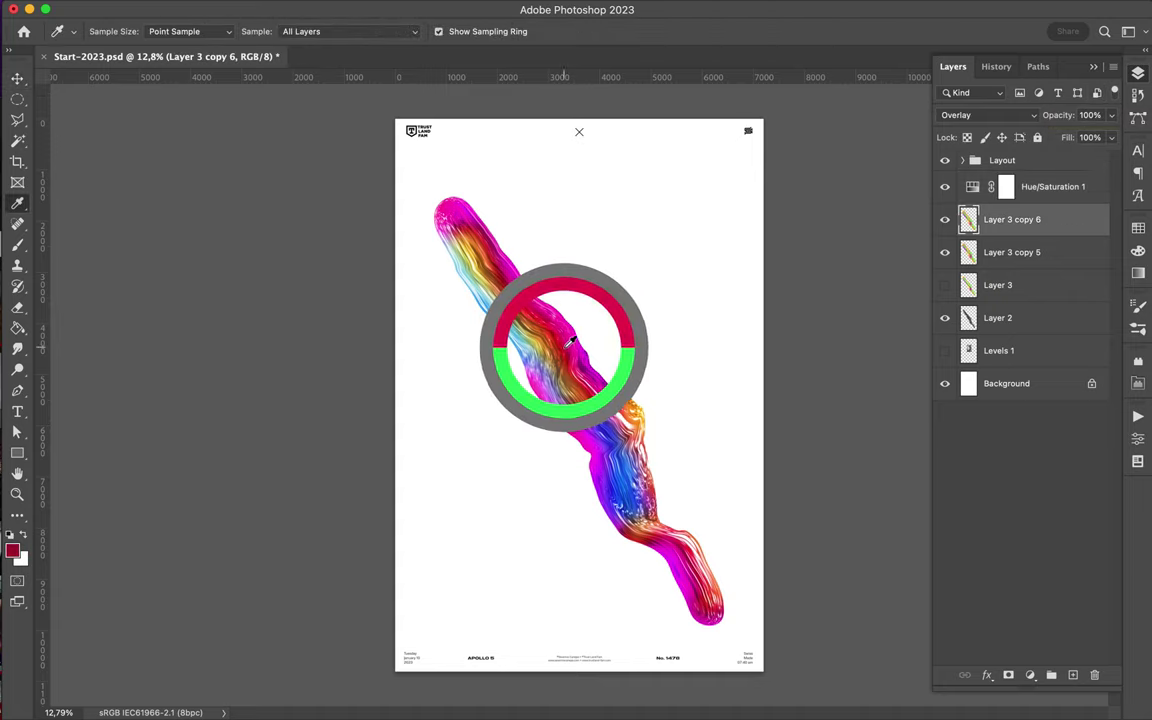
# Step: Group the stroke and colour layers and select the liquid stroke's shape
pyautogui.keyDown('shift'); pyautogui.click(1000, 318); pyautogui.keyUp('shift')
pyautogui.hotkey('ctrl', 'g')
pyautogui.click(963, 213)
pyautogui.keyDown('ctrl'); pyautogui.click(980, 338); pyautogui.keyUp('ctrl')
pyautogui.press('Delete')
pyautogui.click(1003, 303)
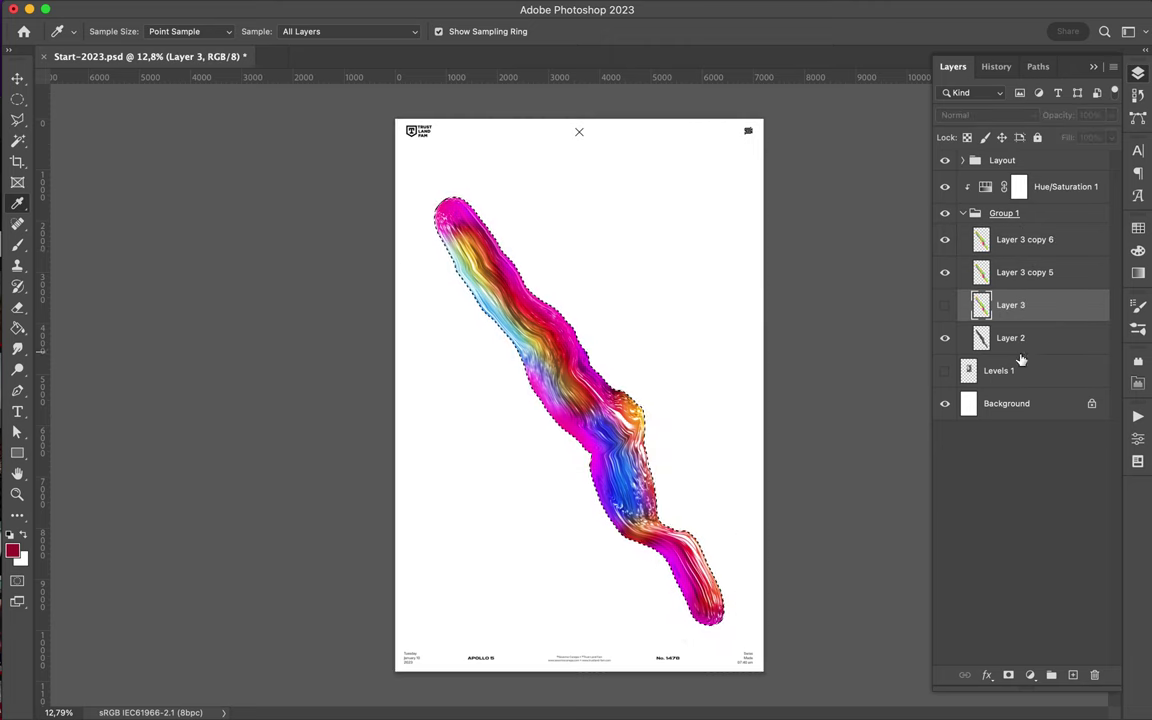
# Step: On a new layer, fill the stroke shape with red and Gaussian-blur it into a glow
pyautogui.hotkey('ctrl', 'shift', 'alt', 'n')
pyautogui.hotkey('alt', 'BackSpace')
pyautogui.hotkey('ctrl', 'd')
pyautogui.click(373, 10)
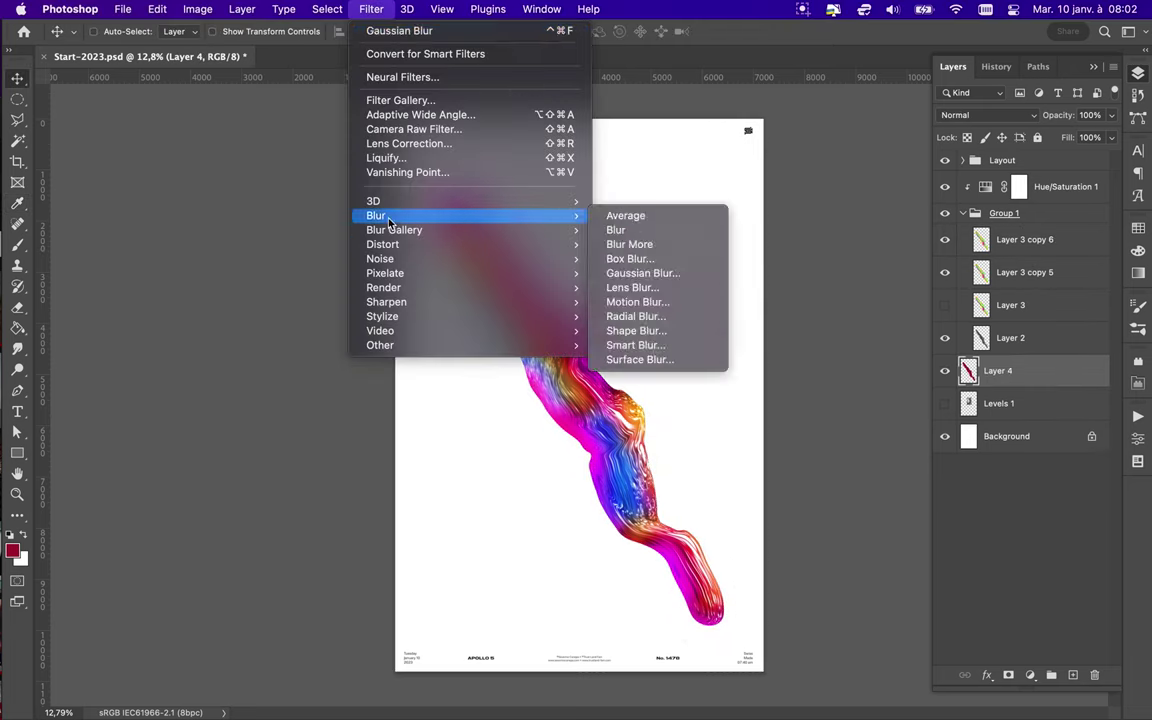
pyautogui.click(640, 275)
pyautogui.press('Return')
# Step: Warp the red glow so it spreads around the liquid stroke
pyautogui.hotkey('ctrl', 't')
pyautogui.rightClick(505, 390)
pyautogui.click(505, 316)
pyautogui.moveTo(505, 316); pyautogui.dragTo(444, 201)
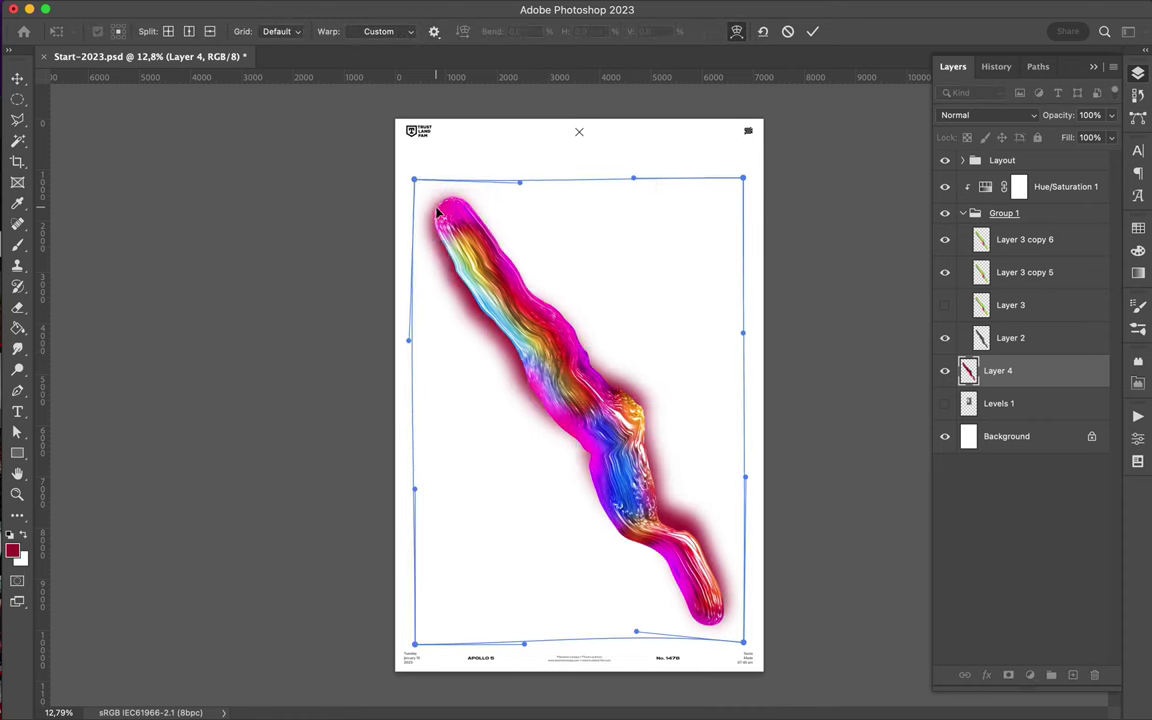
pyautogui.press('Return')
pyautogui.press('p')
pyautogui.click(382, 540)
# Step: Close the diagonal pen shape and move it slightly down the poster
pyautogui.click(781, 287)
pyautogui.click(770, 679)
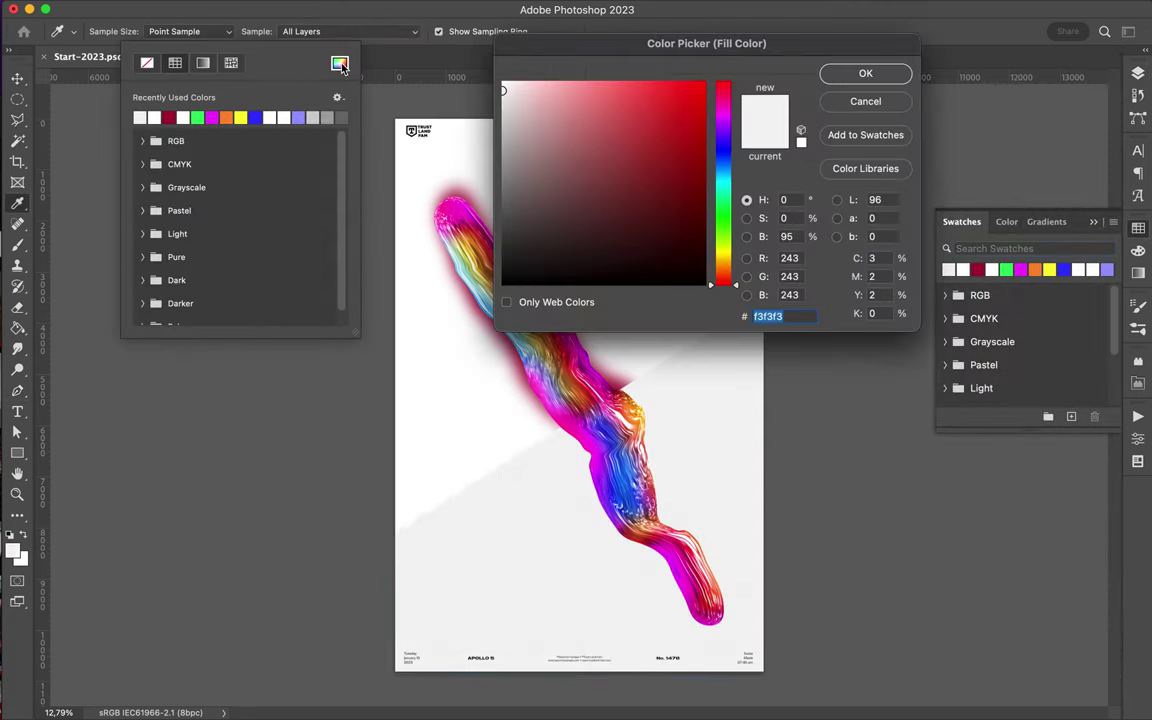
pyautogui.press('v')
pyautogui.moveTo(523, 517); pyautogui.dragTo(524, 543)
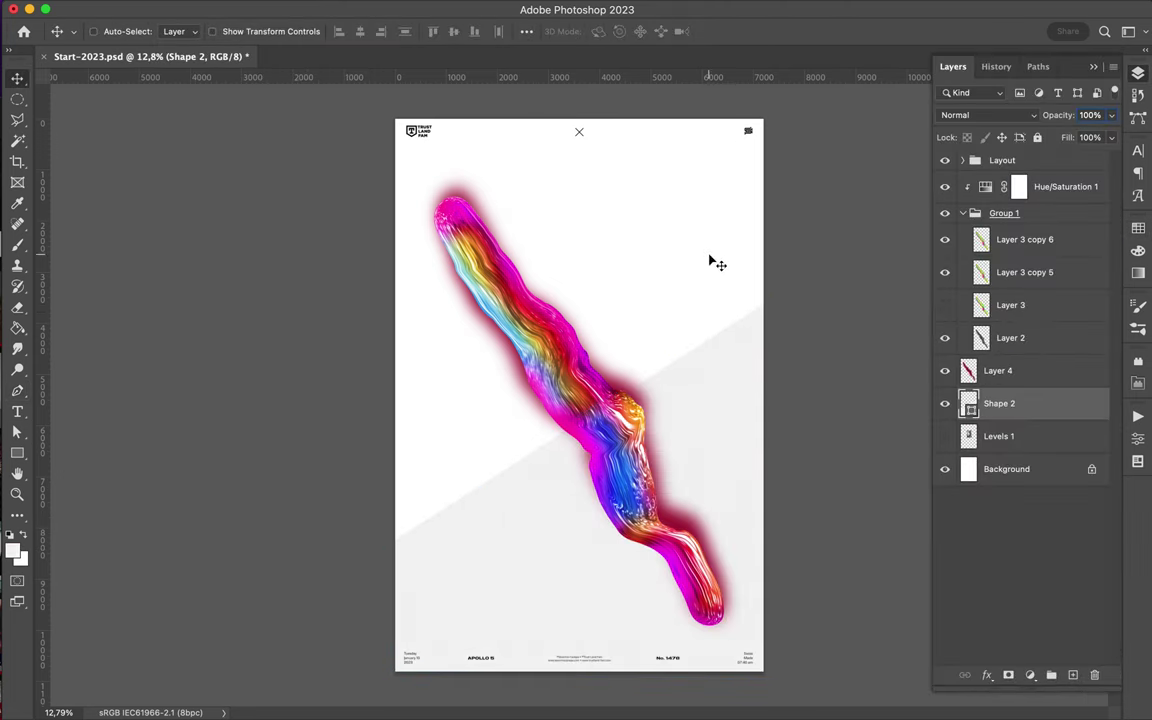
# Step: Sample a light blue from the liquid stroke as the fill colour
pyautogui.press('i')
pyautogui.click(515, 327)
pyautogui.moveTo(517, 323); pyautogui.dragTo(527, 278)
pyautogui.click(617, 462)
pyautogui.moveTo(617, 462); pyautogui.dragTo(619, 458)
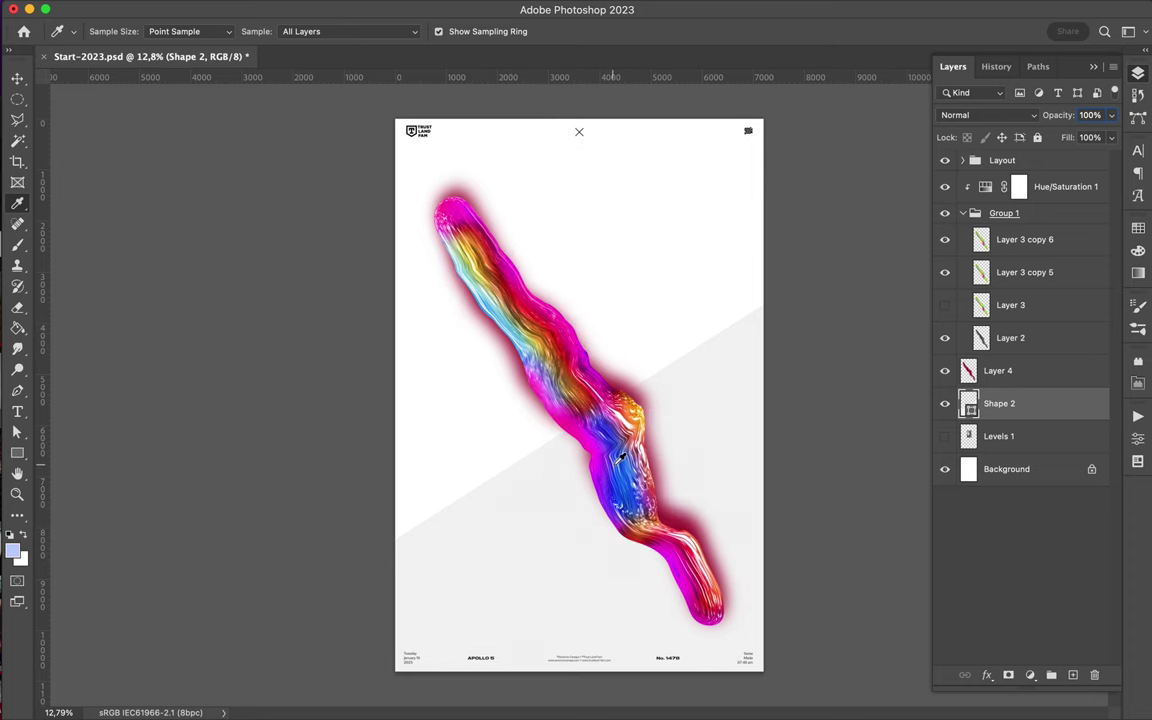
# Step: Draw a pale blue diagonal band across the top of the poster
pyautogui.press('p')
pyautogui.click(805, 262)
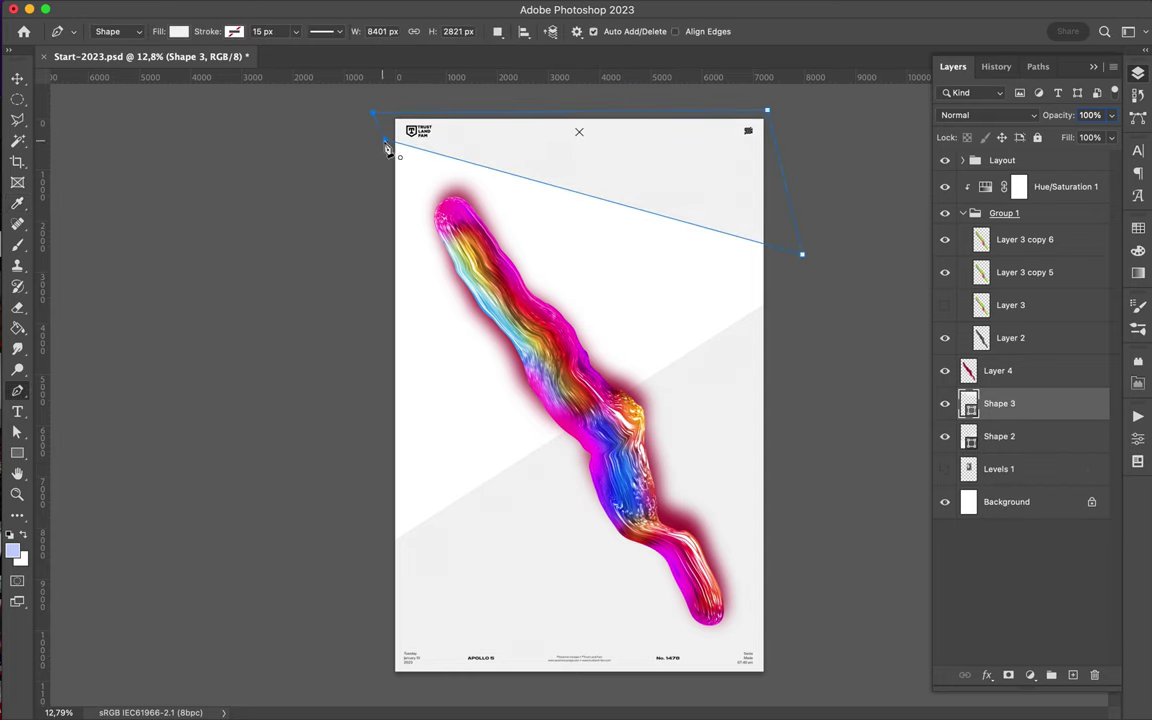
pyautogui.click(386, 147)
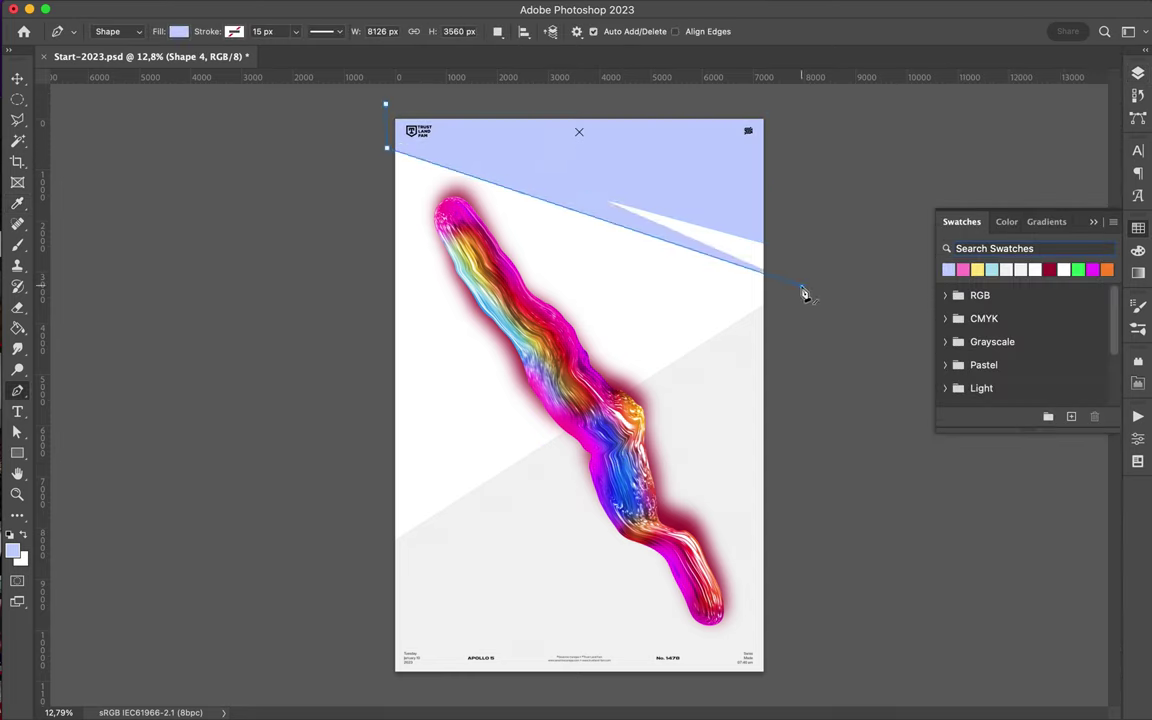
pyautogui.click(812, 357)
pyautogui.click(780, 111)
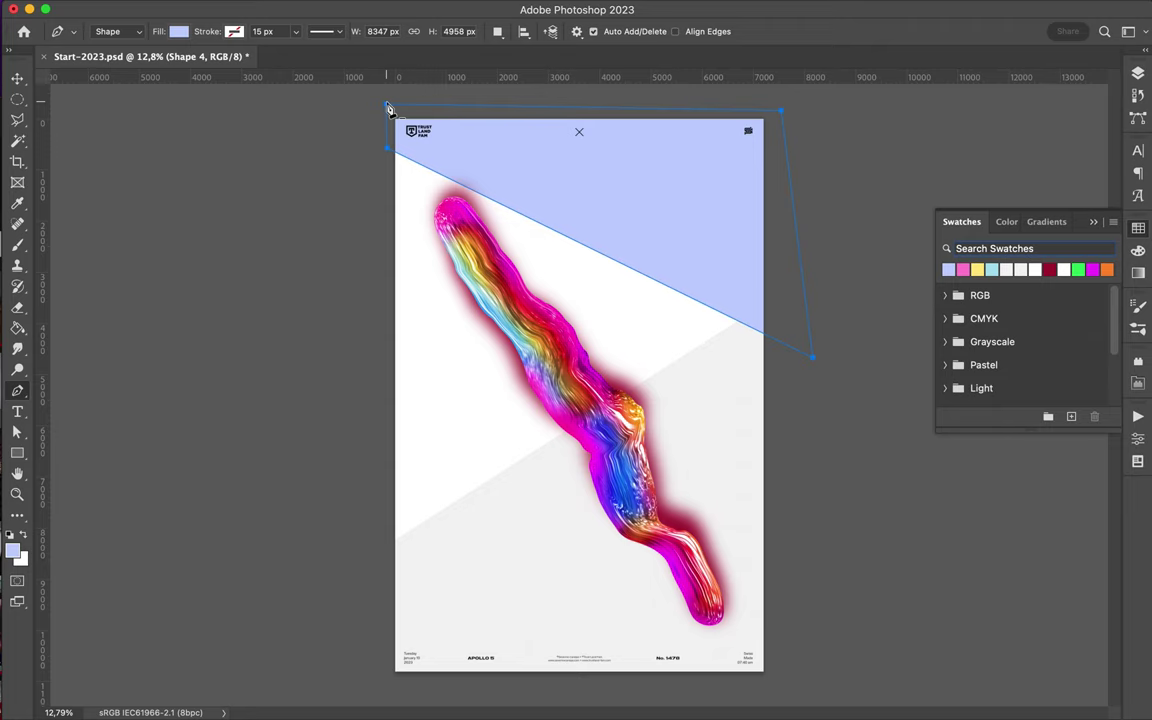
pyautogui.click(388, 107)
pyautogui.press('a')
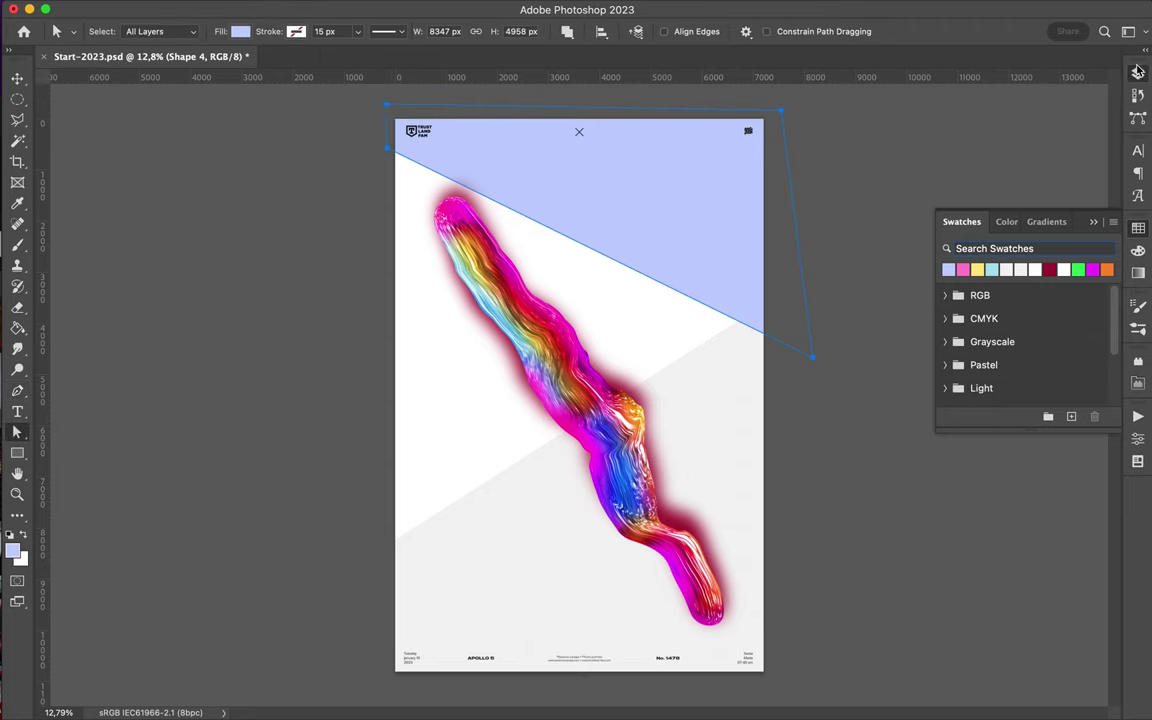
# Step: Set Shape 4 to about 50% opacity and move it below Shape 3
pyautogui.press('F7')
pyautogui.moveTo(1111, 115); pyautogui.dragTo(1080, 138)
pyautogui.press('v')
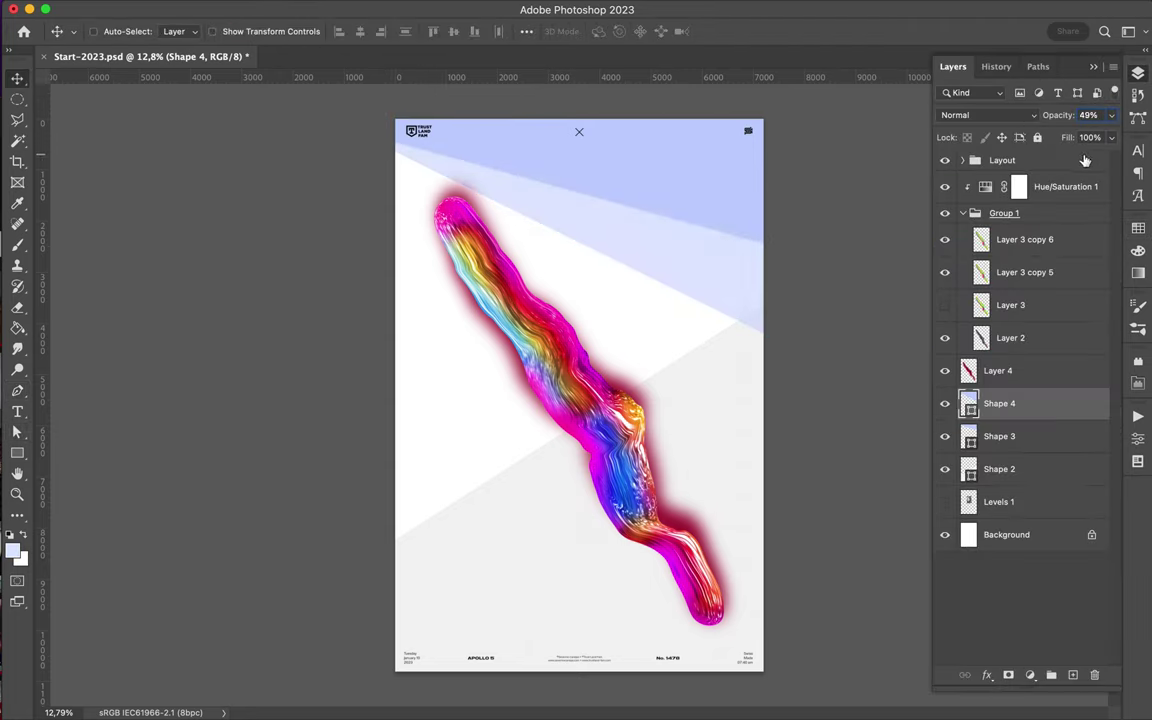
pyautogui.moveTo(1000, 403); pyautogui.dragTo(1015, 442)
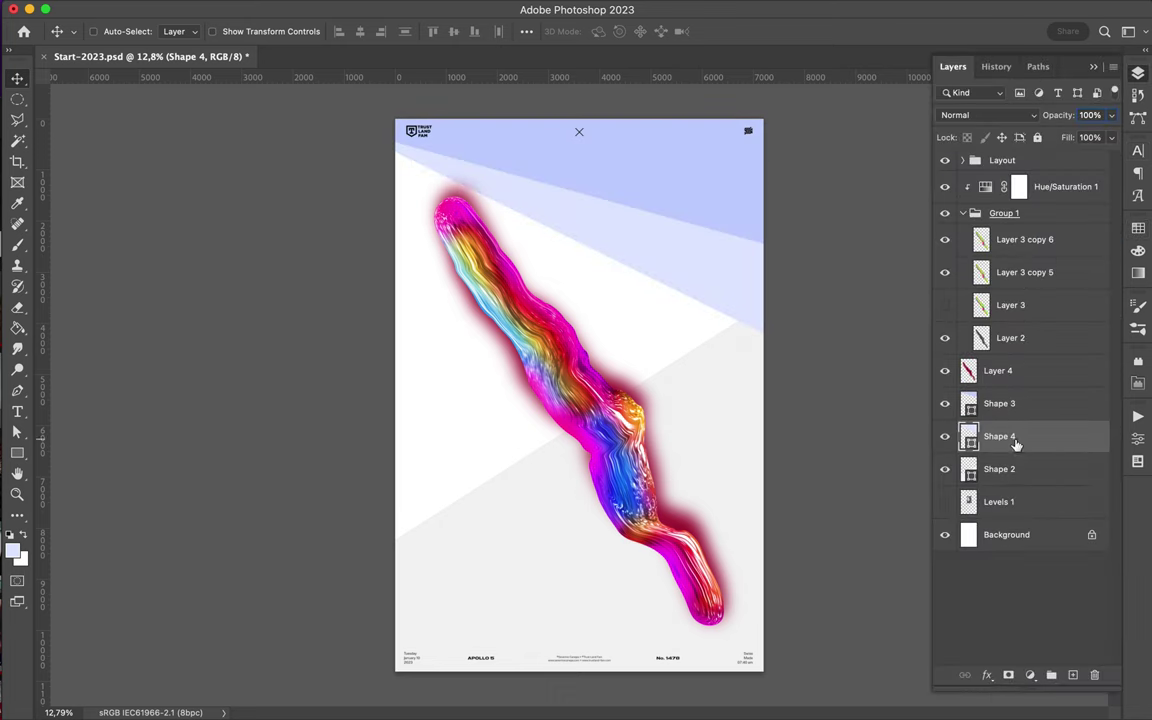
pyautogui.press('a')
pyautogui.click(697, 367)
# Step: Add LIQUID text in Medium weight on the top layer, right of the liquid stroke
pyautogui.press('t')
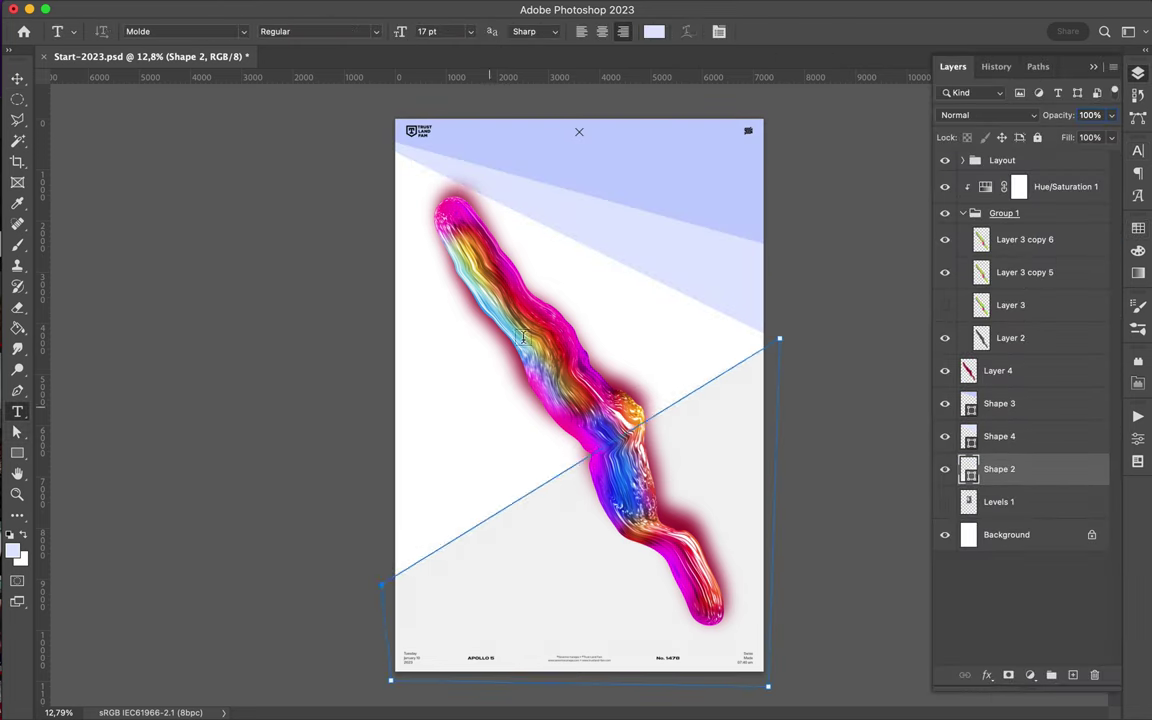
pyautogui.click(573, 281)
pyautogui.write('LIQUIDv')
pyautogui.click(1005, 175)
pyautogui.scroll(-10, 939, 378)
pyautogui.click(1110, 174)
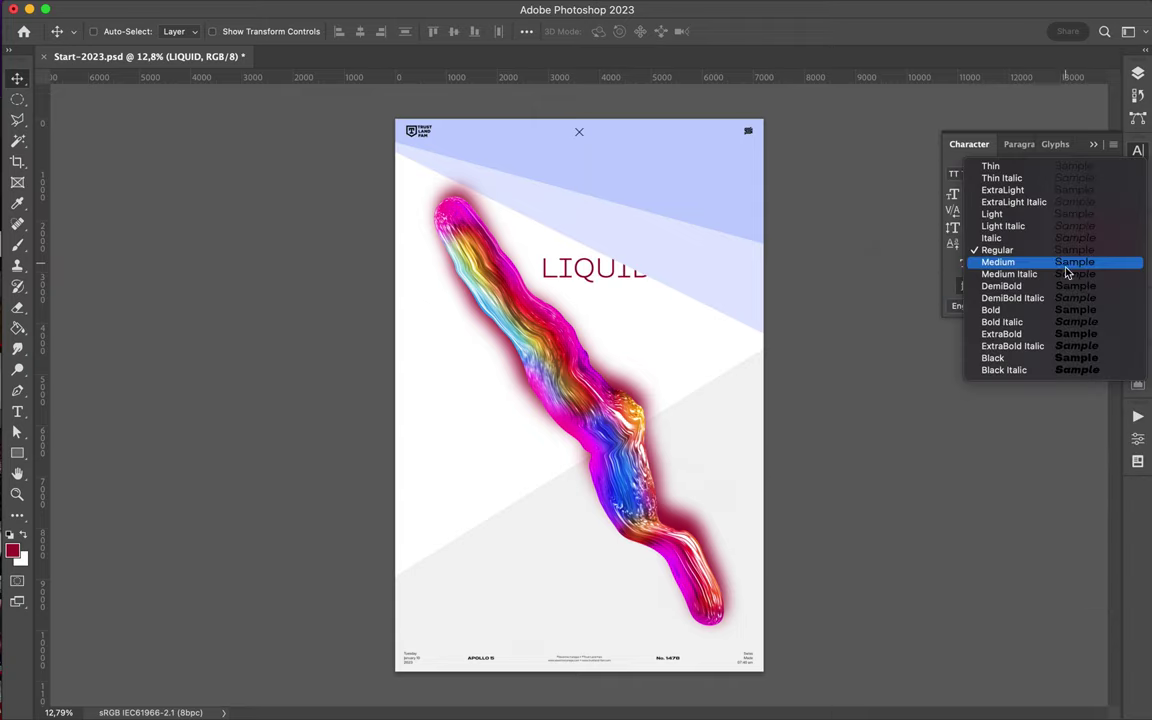
pyautogui.click(1138, 73)
pyautogui.moveTo(1005, 468); pyautogui.dragTo(1026, 185)
pyautogui.moveTo(593, 268); pyautogui.dragTo(658, 337)
# Step: Recolour the top two bands pink and lighter pink
pyautogui.hotkey('ctrl', '0')
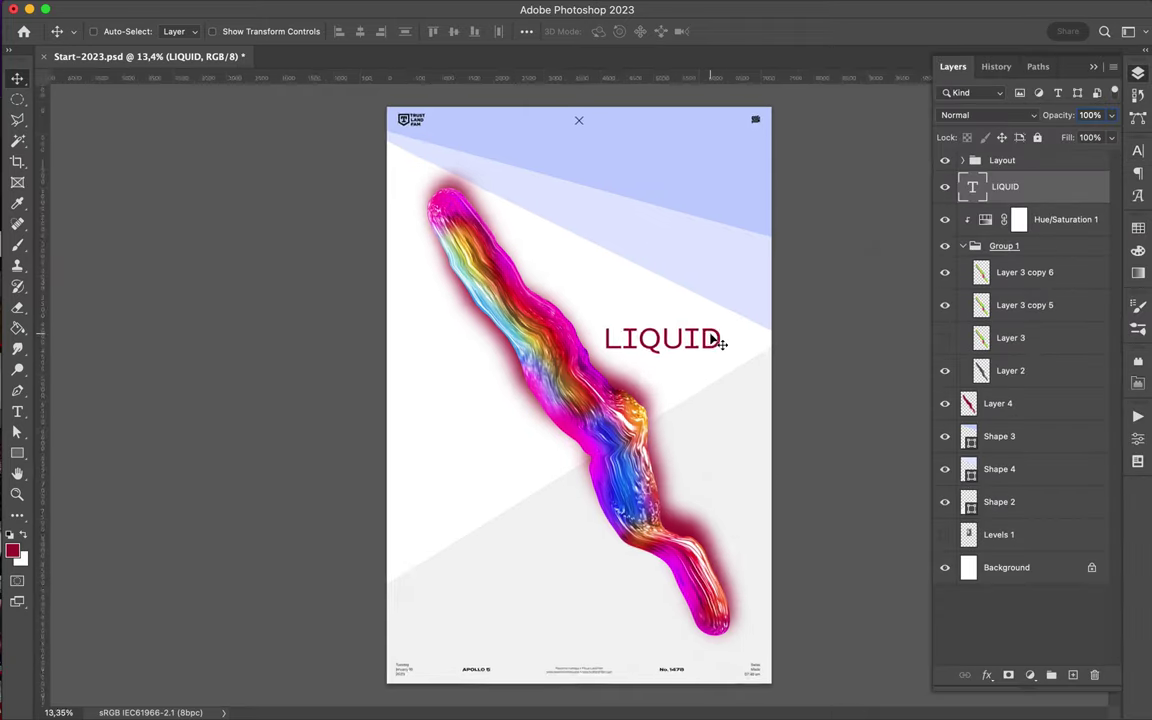
pyautogui.press('a')
pyautogui.click(722, 210)
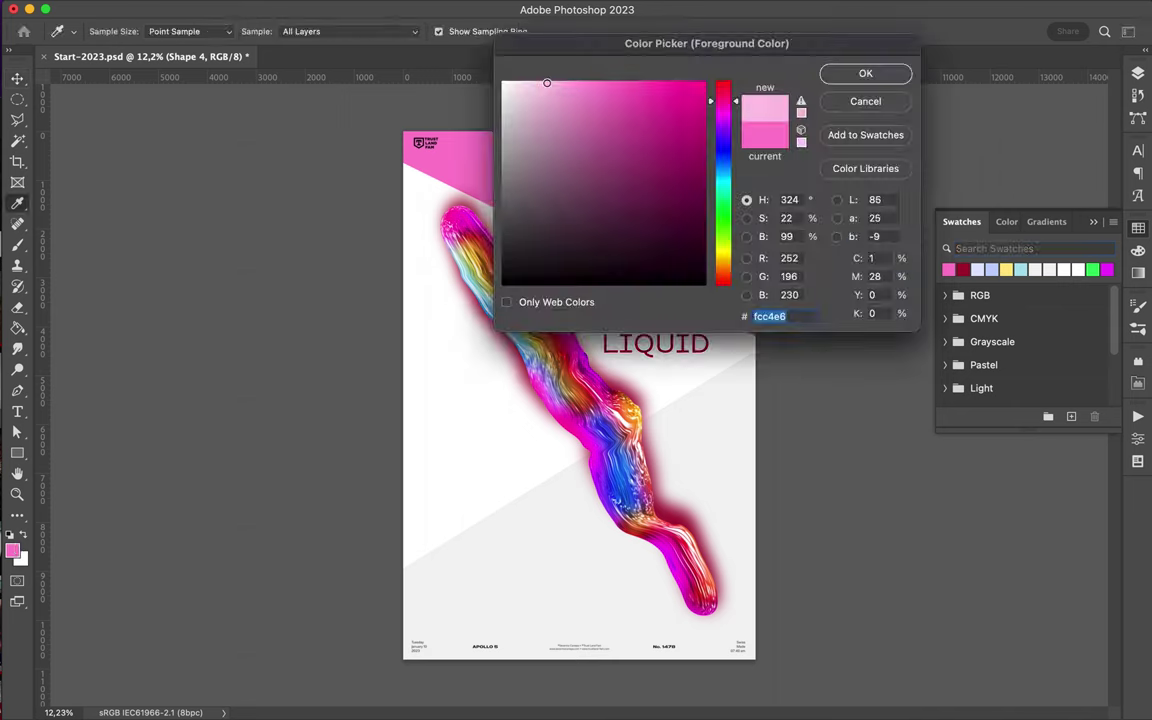
pyautogui.click(240, 31)
pyautogui.click(147, 113)
# Step: Move LIQUID up and left and widen its tracking to 400
pyautogui.press('v')
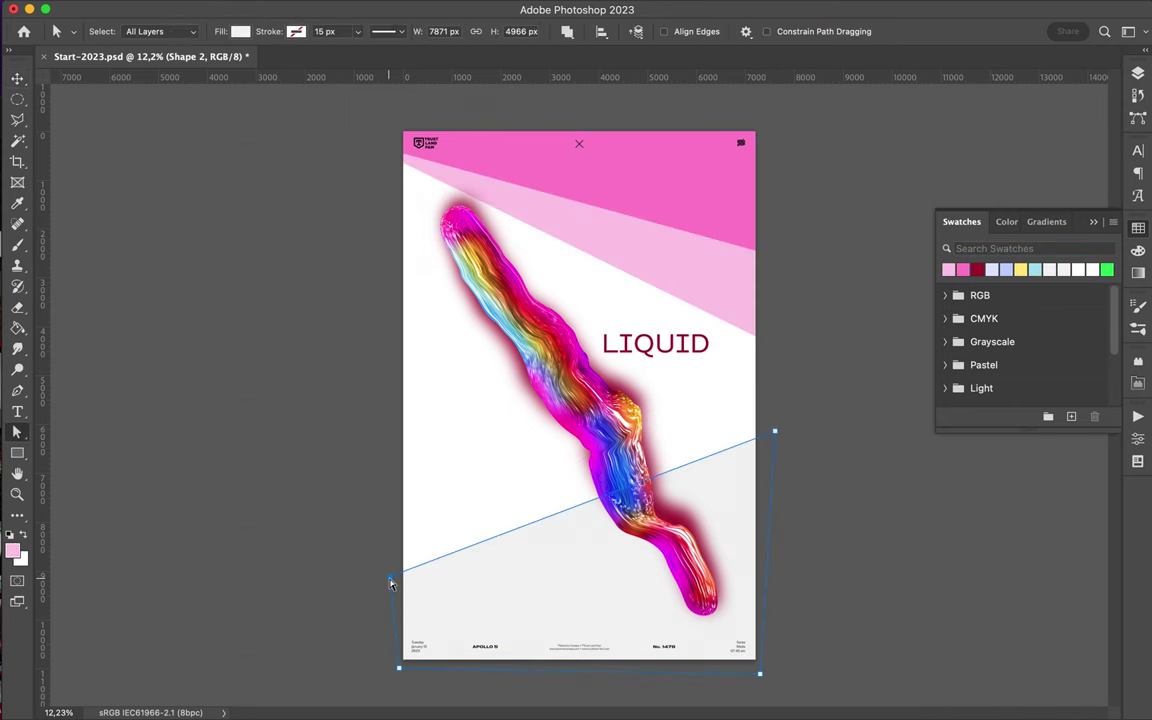
pyautogui.moveTo(676, 348)
pyautogui.mouseDown()
pyautogui.moveTo(616, 279)
pyautogui.moveTo(652, 267)
pyautogui.moveTo(700, 297)
pyautogui.mouseUp()
pyautogui.click(1138, 150)
pyautogui.write('400')
pyautogui.press('Return')
# Step: Draw a white rectangle behind the LIQUID text
pyautogui.press('u')
pyautogui.moveTo(1062, 182); pyautogui.dragTo(1062, 231)
pyautogui.click(948, 270)
pyautogui.press('v')
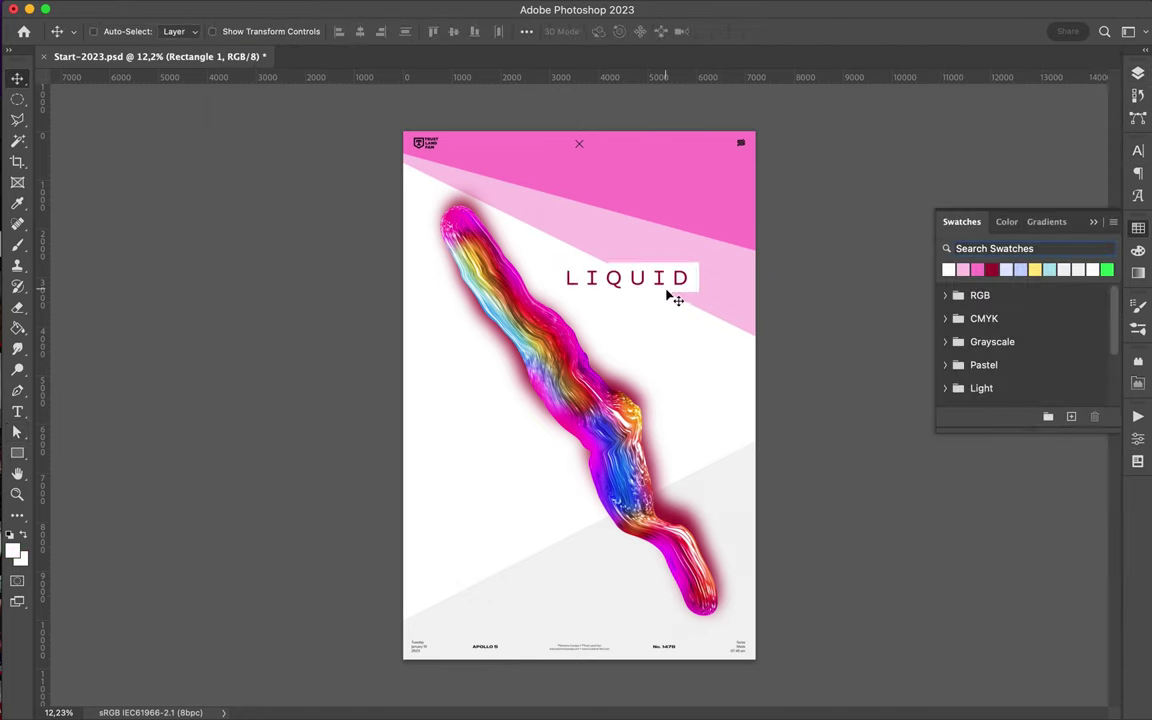
# Step: Blur the Layer 3 copy 7 stroke about 100 px at Normal blending; rotate the pink bands steeply
pyautogui.click(1138, 73)
pyautogui.click(1024, 301)
pyautogui.click(373, 8)
pyautogui.click(770, 278)
pyautogui.moveTo(955, 329)
pyautogui.mouseDown()
pyautogui.moveTo(905, 327)
pyautogui.moveTo(955, 329)
pyautogui.mouseUp()
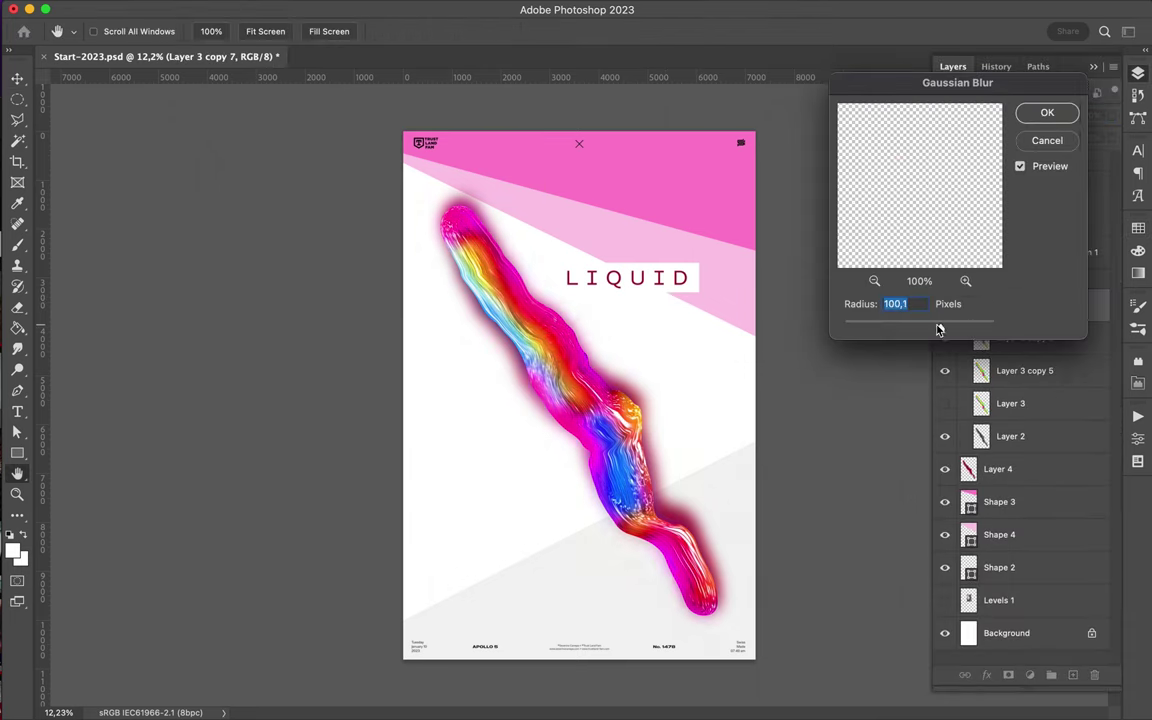
pyautogui.click(1047, 112)
pyautogui.click(1005, 115)
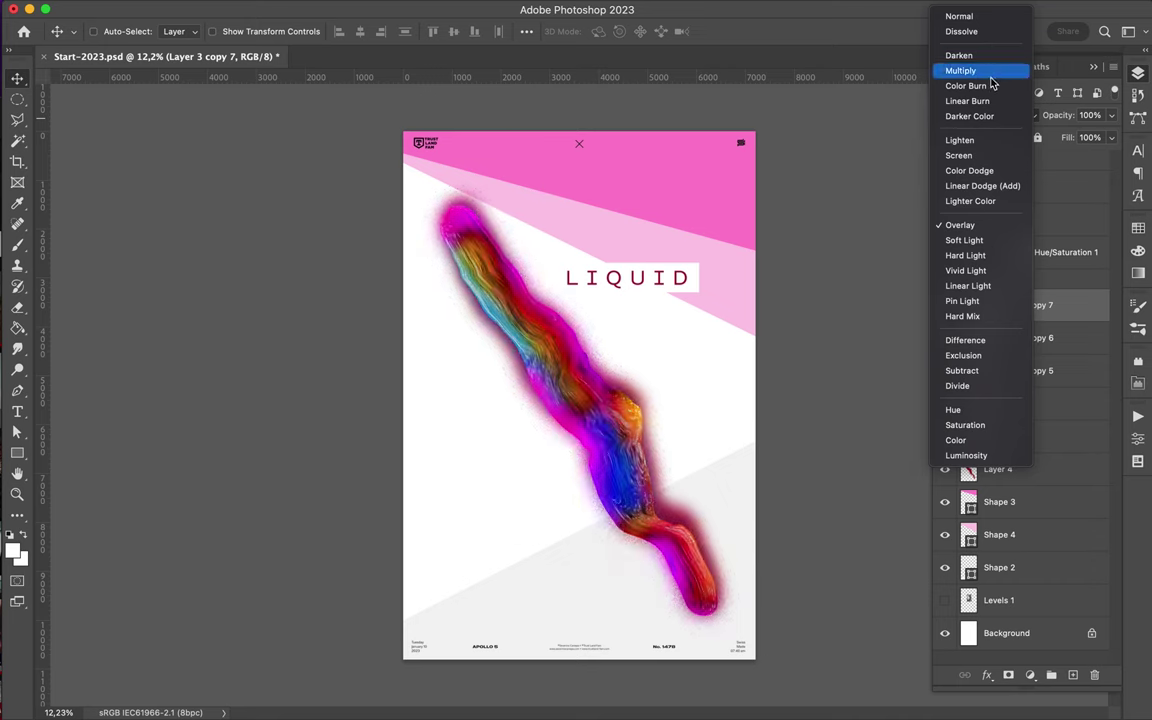
pyautogui.click(618, 188)
pyautogui.hotkey('ctrl', 't')
pyautogui.moveTo(618, 188); pyautogui.dragTo(410, 363)
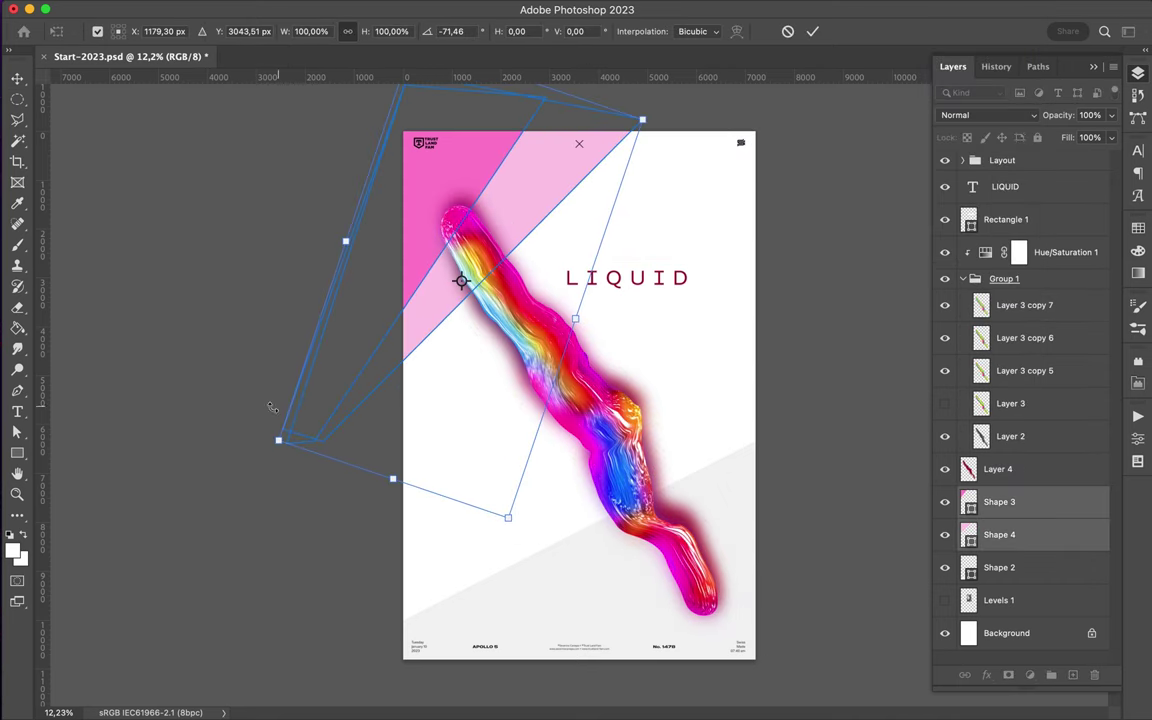
# Step: Commit the band rotation and raise the grey Shape 2's left edge
pyautogui.press('Return')
pyautogui.press('a')
pyautogui.click(567, 585)
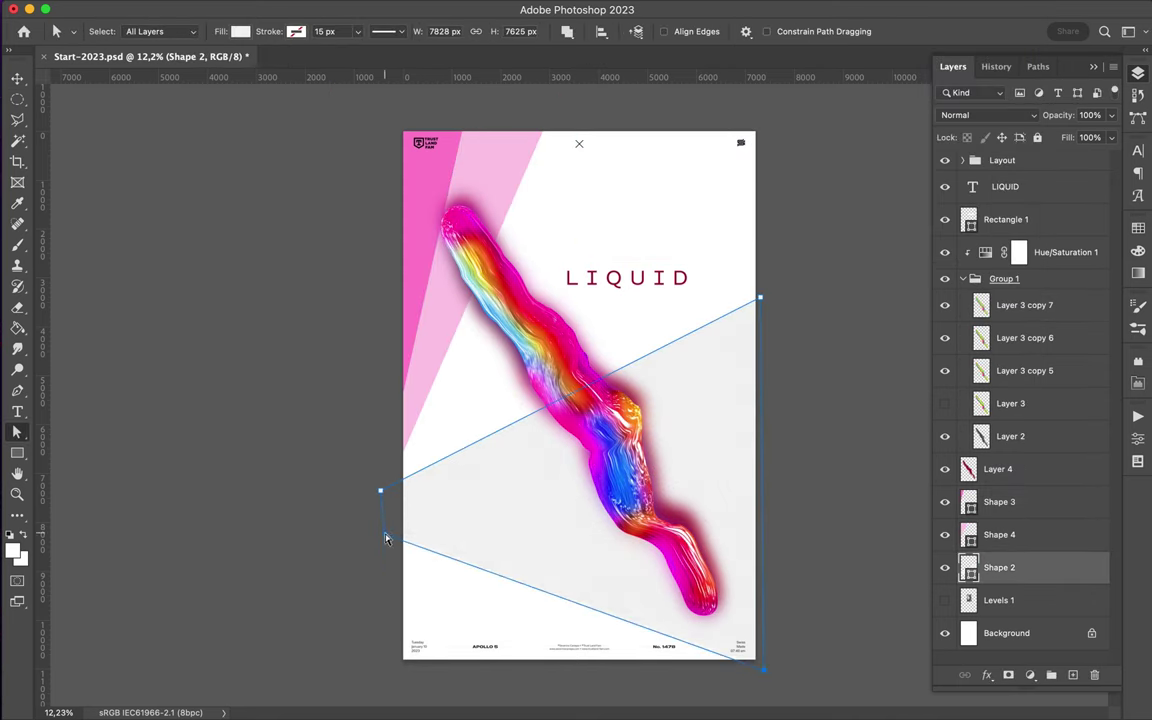
pyautogui.moveTo(383, 488); pyautogui.dragTo(391, 572)
# Step: Shift the pink bands down and right and adjust the lighter pink band
pyautogui.press('v')
pyautogui.keyDown('ctrl'); pyautogui.click(663, 290); pyautogui.keyUp('ctrl')
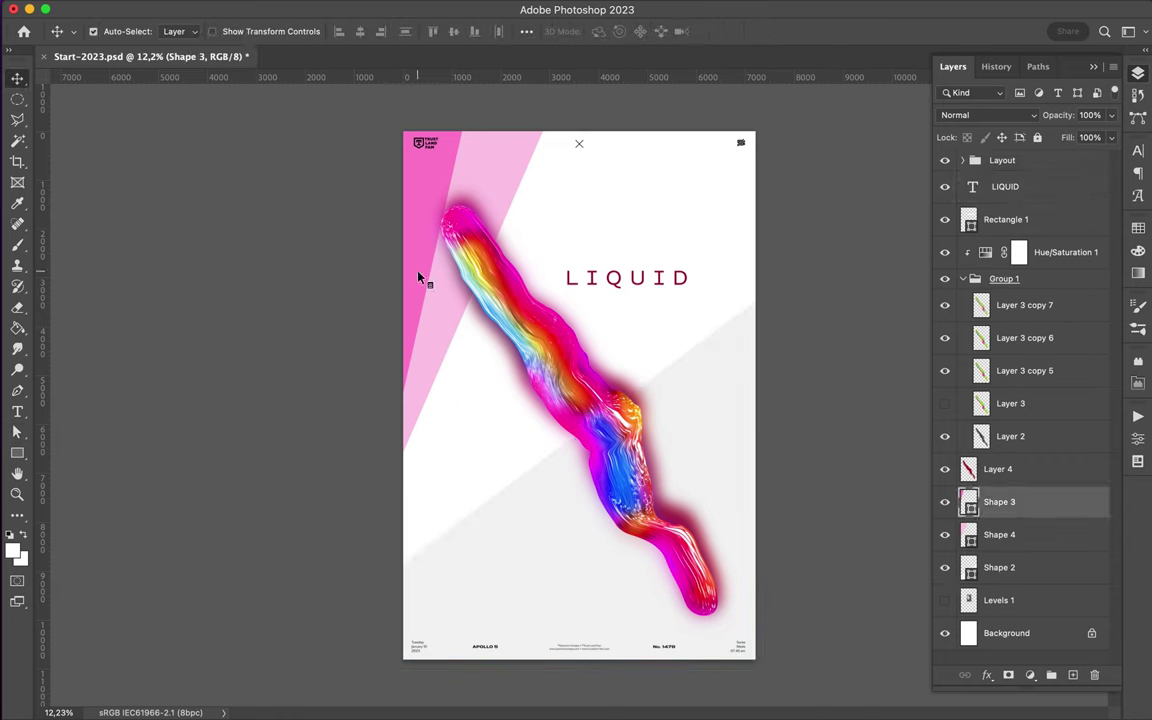
pyautogui.moveTo(424, 278); pyautogui.dragTo(449, 354)
pyautogui.keyDown('ctrl'); pyautogui.click(419, 463); pyautogui.keyUp('ctrl')
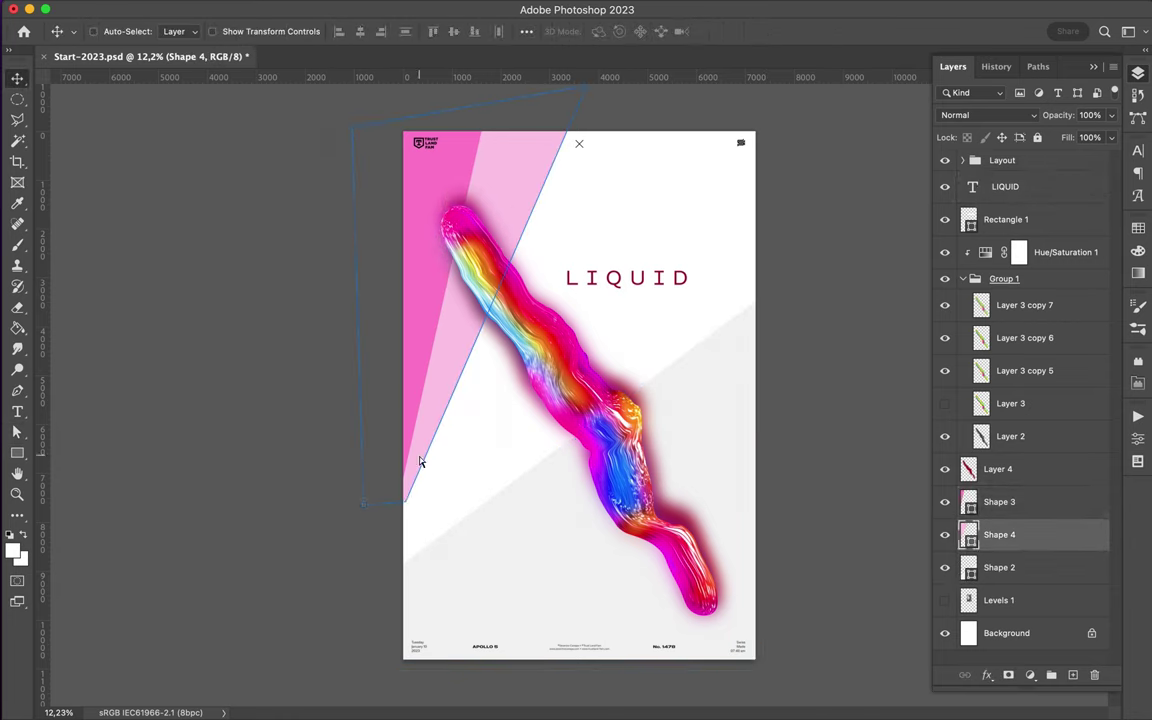
pyautogui.press('a')
pyautogui.doubleClick(404, 504)
pyautogui.press('v')
pyautogui.click(655, 283)
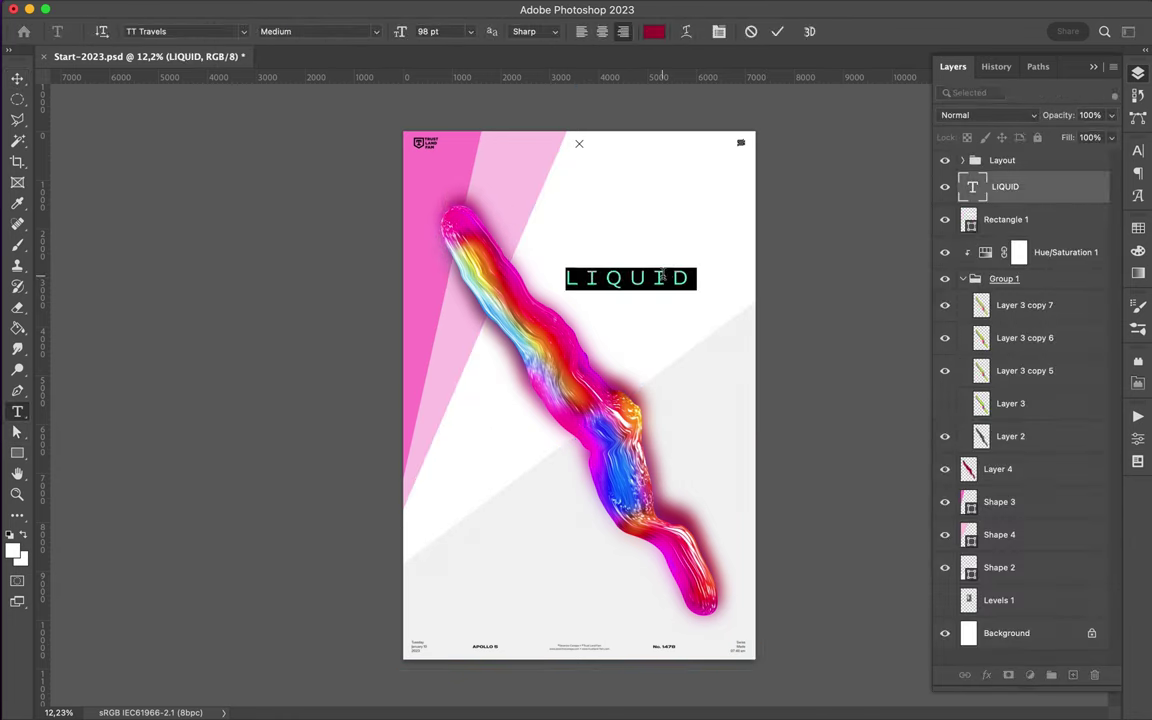
# Step: Set LIQUID to 78 pt, then select Group 1 in the Layers panel
pyautogui.click(1008, 195)
pyautogui.write('78')
pyautogui.press('Return')
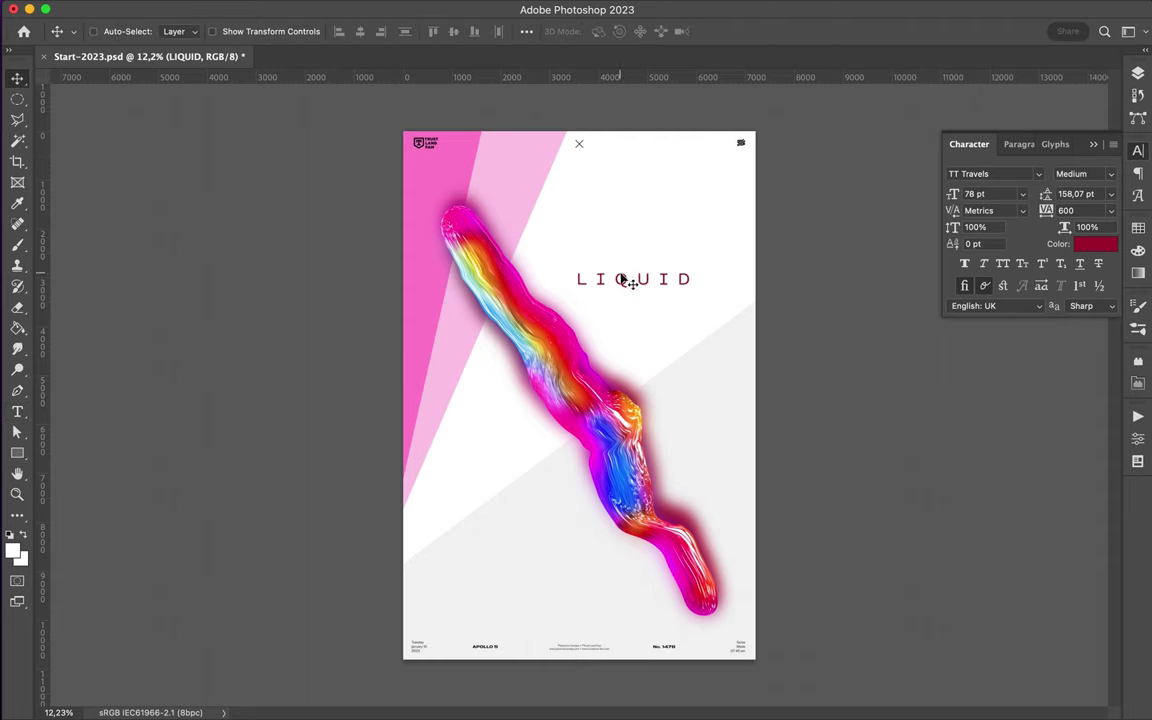
pyautogui.keyDown('ctrl'); pyautogui.click(652, 311); pyautogui.keyUp('ctrl')
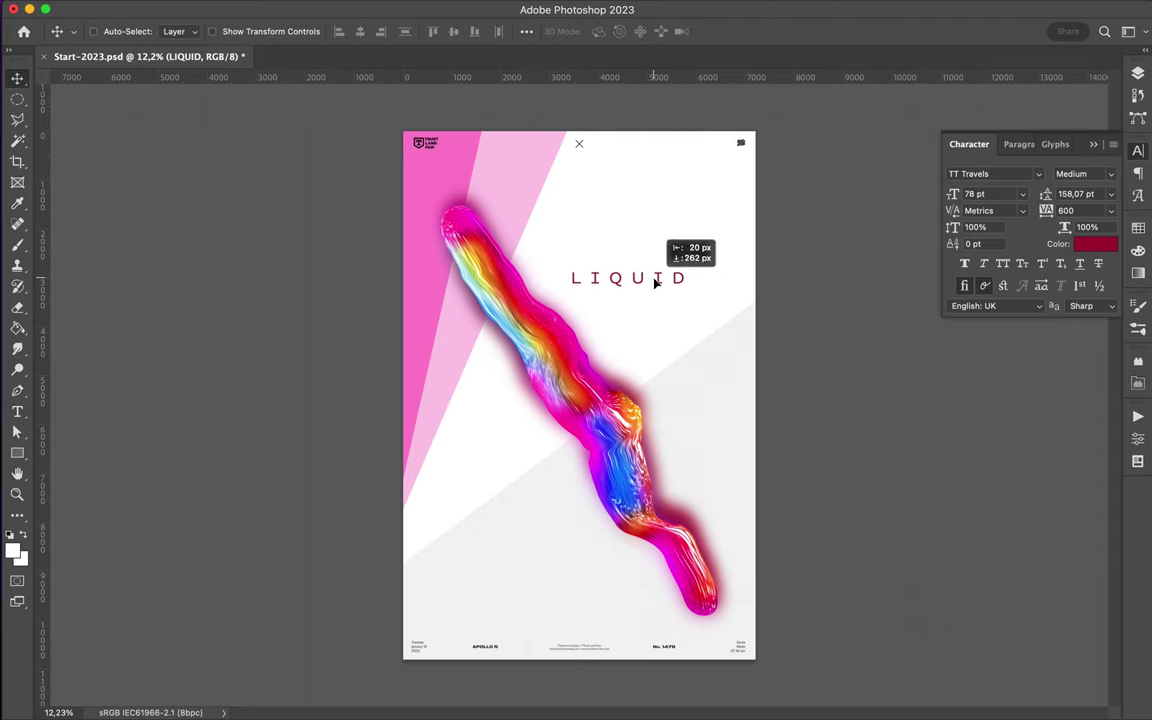
pyautogui.press('F7')
pyautogui.click(963, 246)
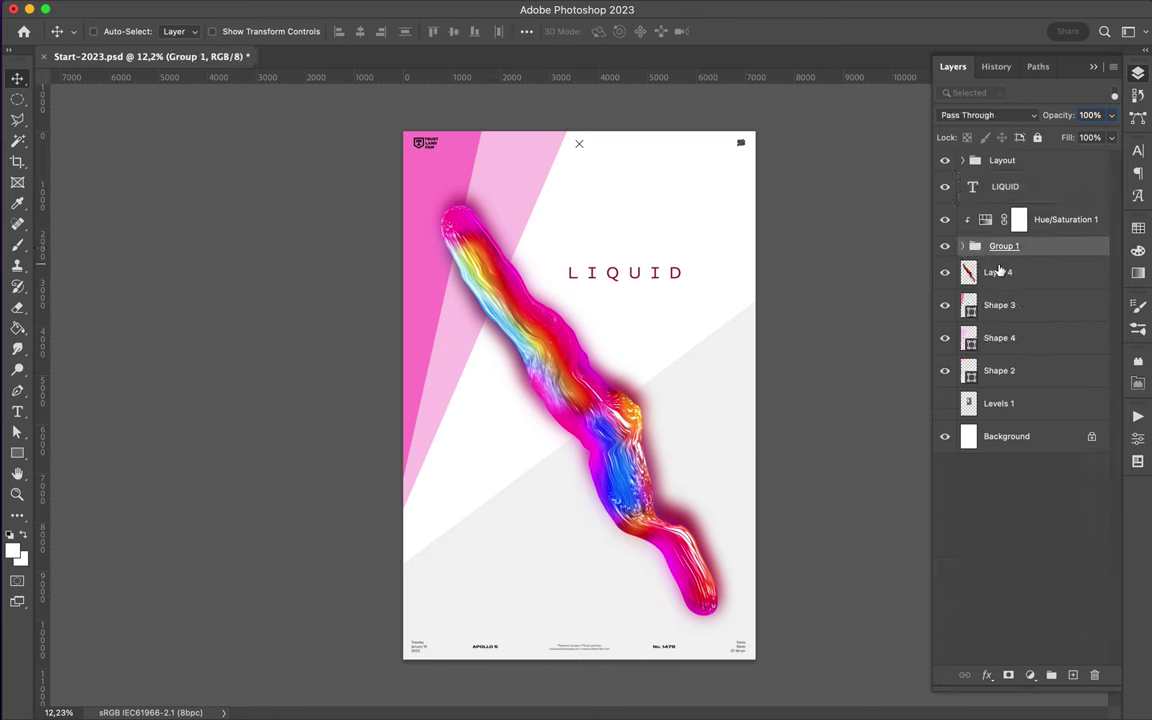
# Step: Nudge the liquid artwork, then duplicate Group 1 and Layer 4 above Hue/Saturation 1 and merge them
pyautogui.moveTo(615, 385); pyautogui.dragTo(604, 397)
pyautogui.hotkey('ctrl', 'j')
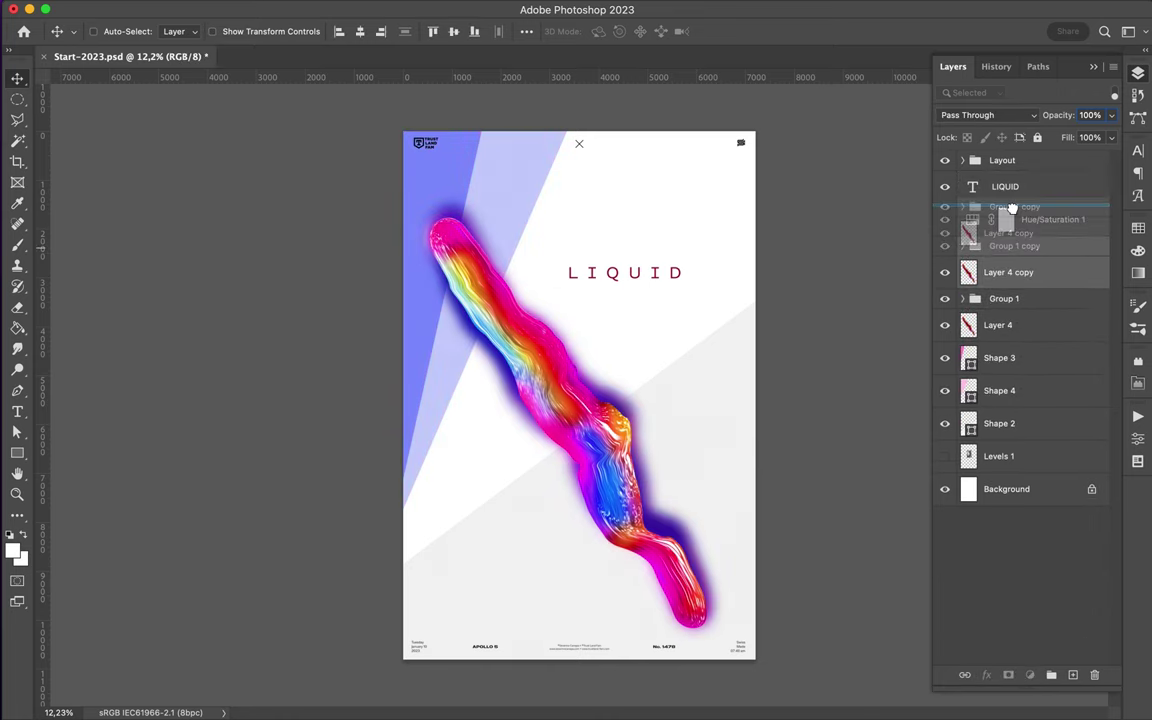
pyautogui.moveTo(1038, 224); pyautogui.dragTo(1037, 276)
pyautogui.hotkey('ctrl', 'e')
# Step: Copy a circular selection of the merged stroke onto its own layer and duplicate it
pyautogui.press('m')
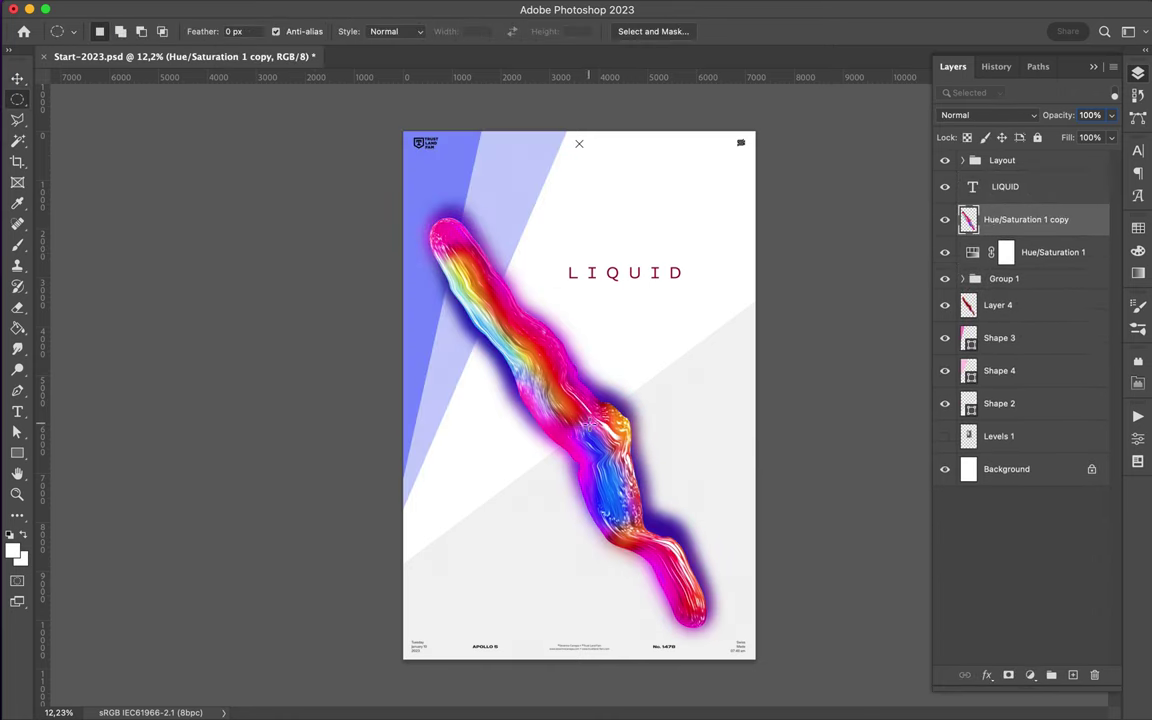
pyautogui.moveTo(612, 422); pyautogui.dragTo(612, 422)
pyautogui.hotkey('ctrl', 'j')
pyautogui.press('v')
pyautogui.hotkey('ctrl', 'j')
# Step: Gaussian Blur the circle copy, blend it with Lighter Color, and move it upper right
pyautogui.click(373, 9)
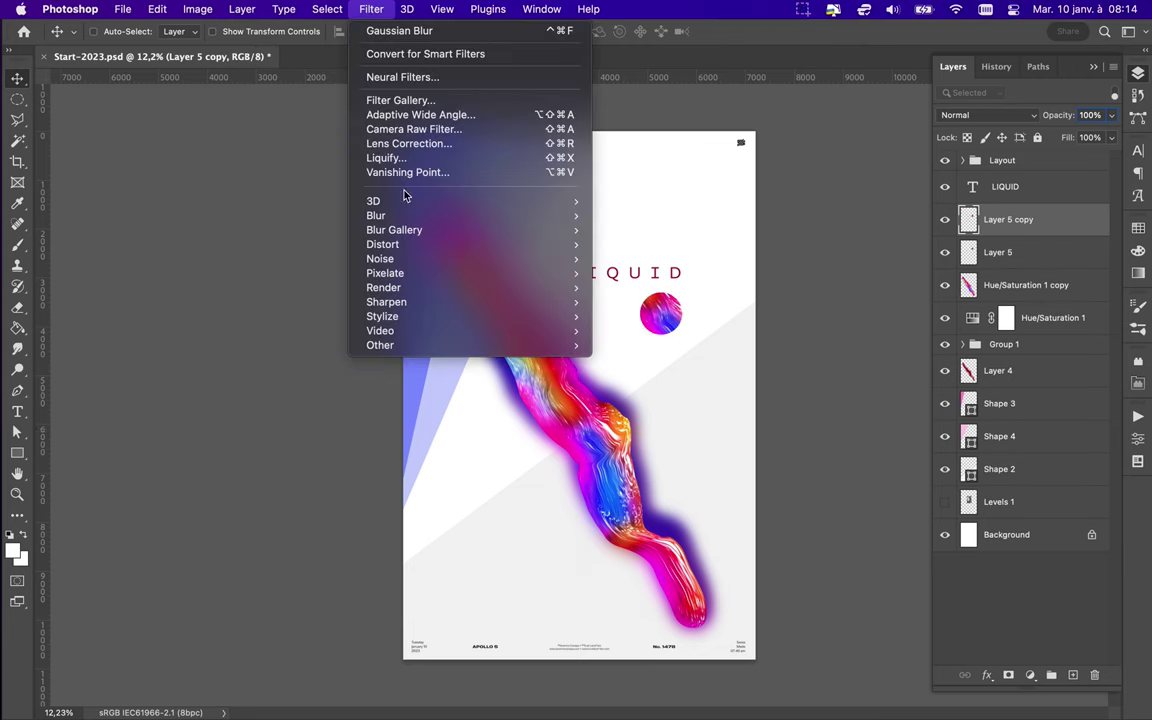
pyautogui.click(661, 267)
pyautogui.click(1043, 114)
pyautogui.click(980, 115)
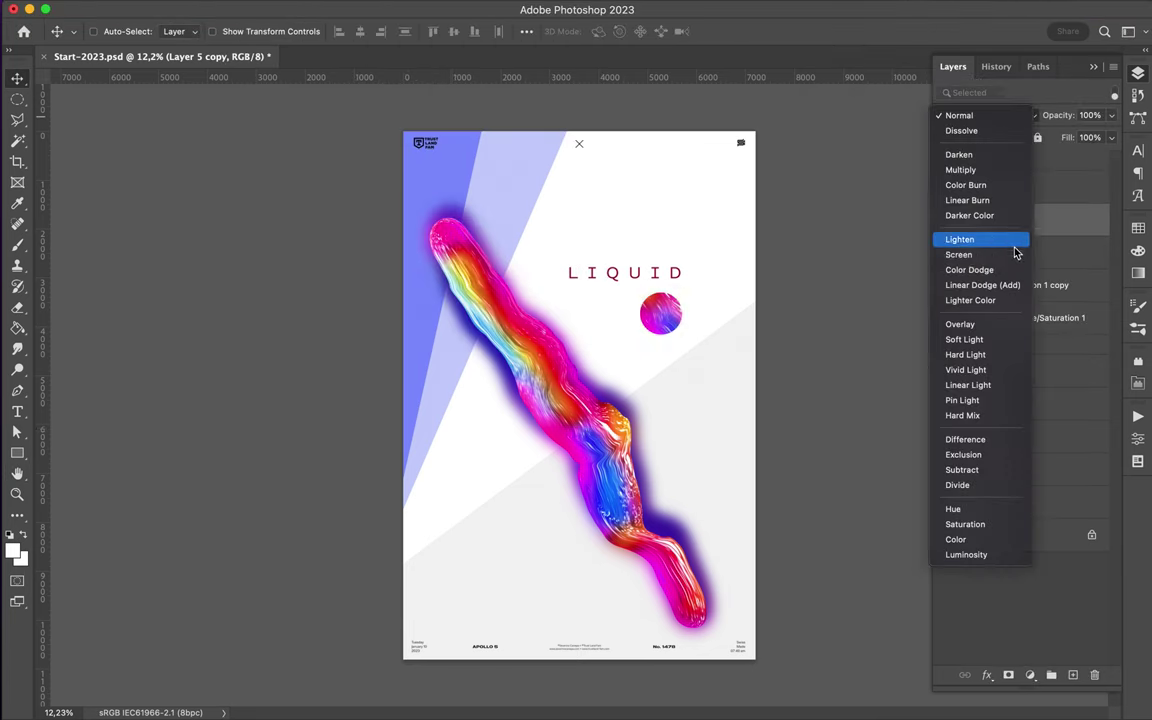
pyautogui.click(1028, 300)
pyautogui.moveTo(660, 313); pyautogui.dragTo(706, 215)
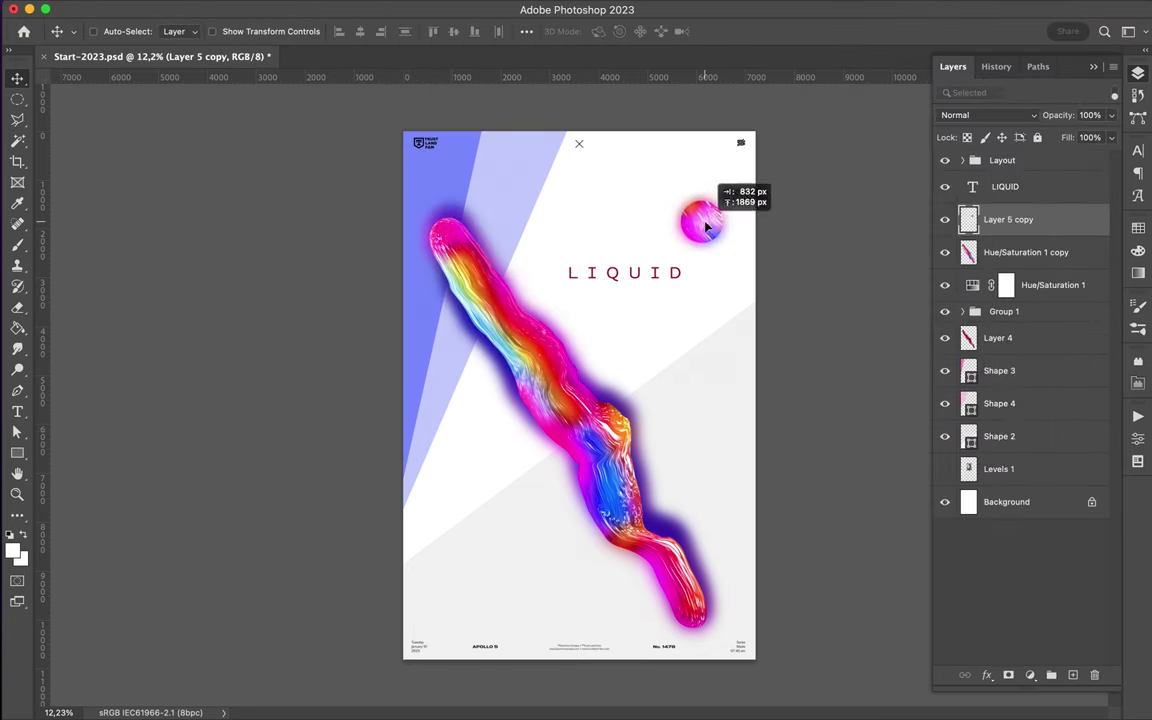
# Step: Move Layer 4 below Layer 2 in Group 1 and clip Hue/Saturation 1 to Group 1
pyautogui.click(655, 278)
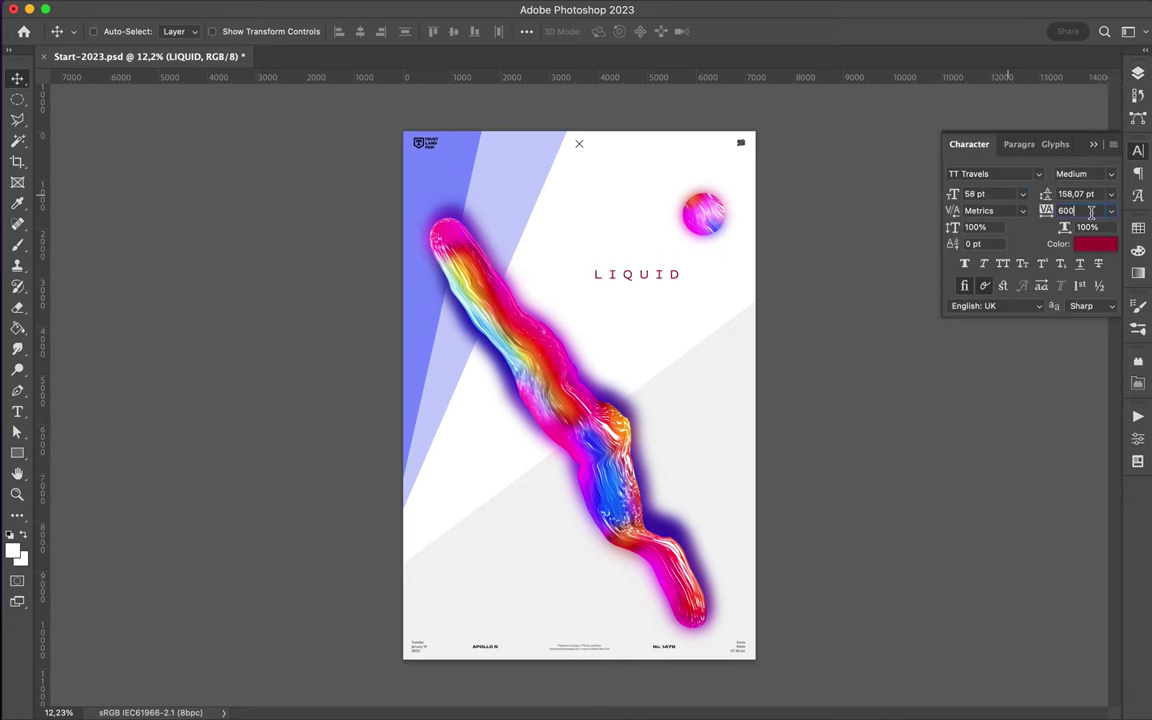
pyautogui.click(1138, 73)
pyautogui.moveTo(1010, 337)
pyautogui.mouseDown()
pyautogui.moveTo(1004, 311)
pyautogui.moveTo(1007, 503)
pyautogui.mouseUp()
pyautogui.keyDown('alt'); pyautogui.click(983, 295); pyautogui.keyUp('alt')
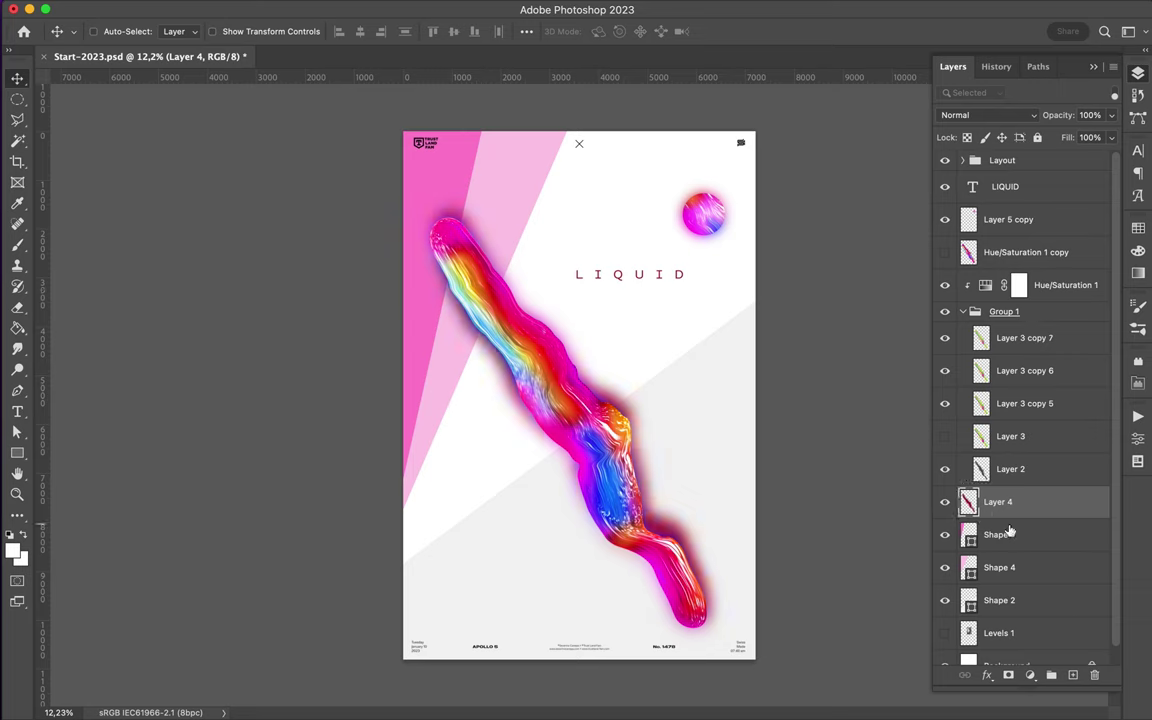
# Step: Nudge LIQUID slightly left and down and sample blue from the liquid stroke
pyautogui.moveTo(638, 287); pyautogui.dragTo(634, 292)
pyautogui.press('F7')
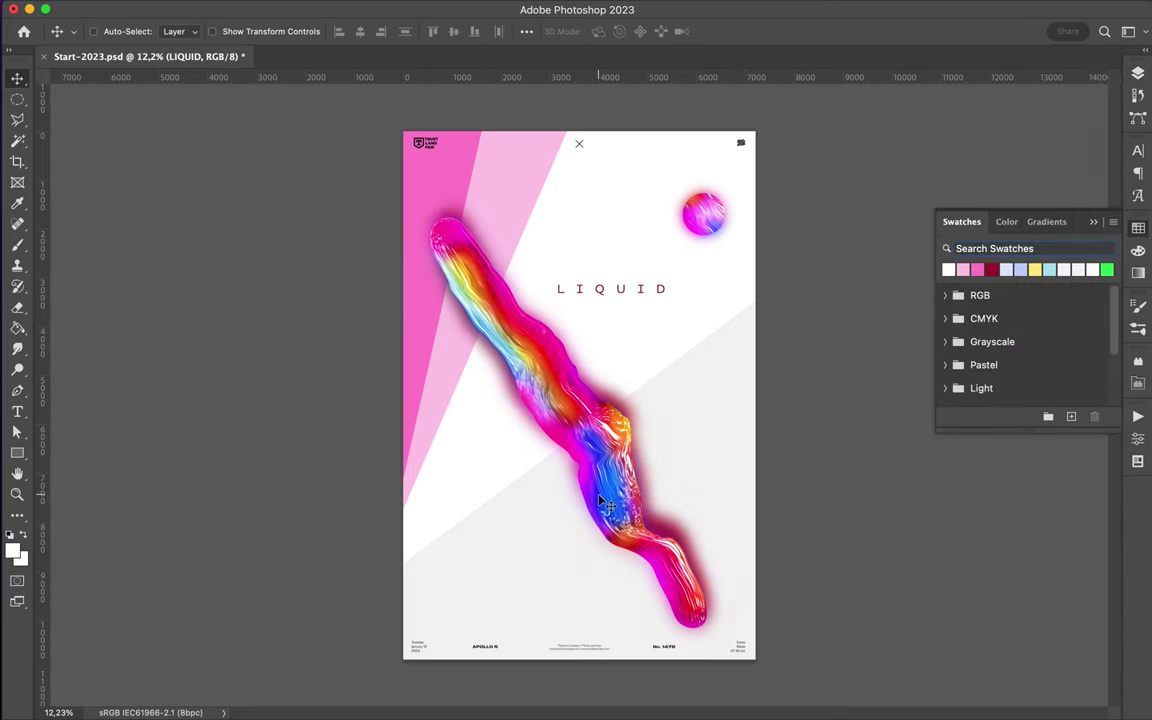
pyautogui.press('i')
pyautogui.click(540, 445)
# Step: Draw and delete a trial blue triangle, then shift the pink stripes left
pyautogui.press('u')
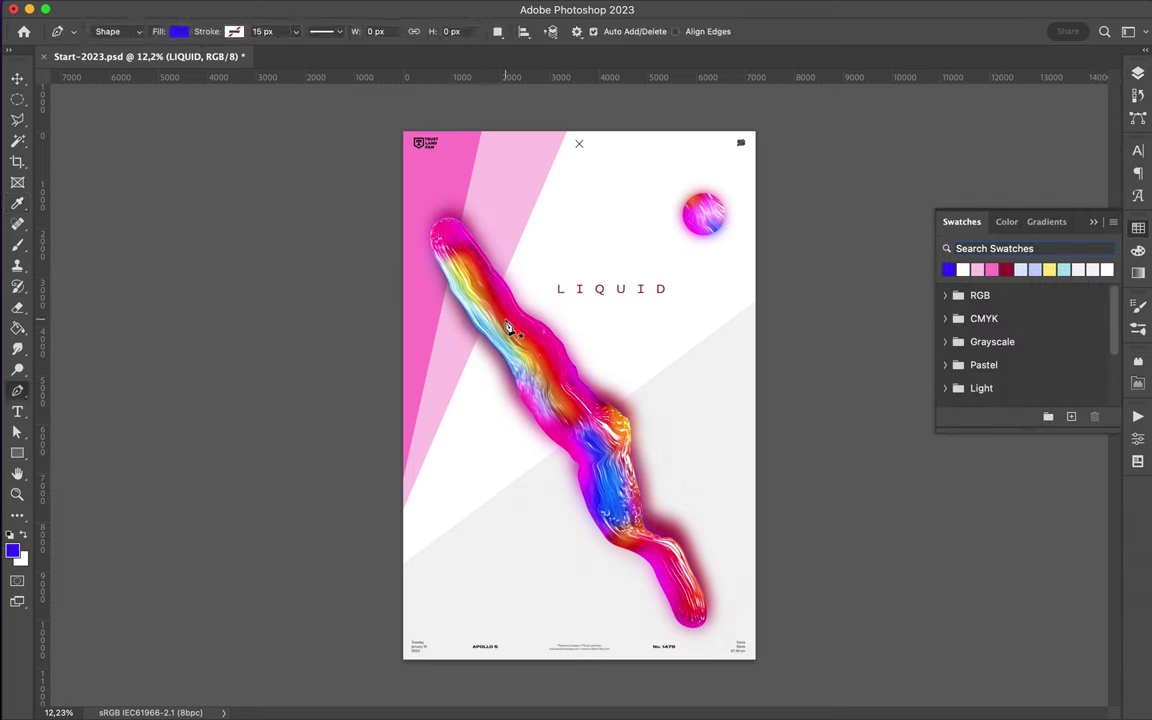
pyautogui.click(620, 412)
pyautogui.click(458, 268)
pyautogui.click(953, 66)
pyautogui.moveTo(1000, 534); pyautogui.dragTo(960, 615)
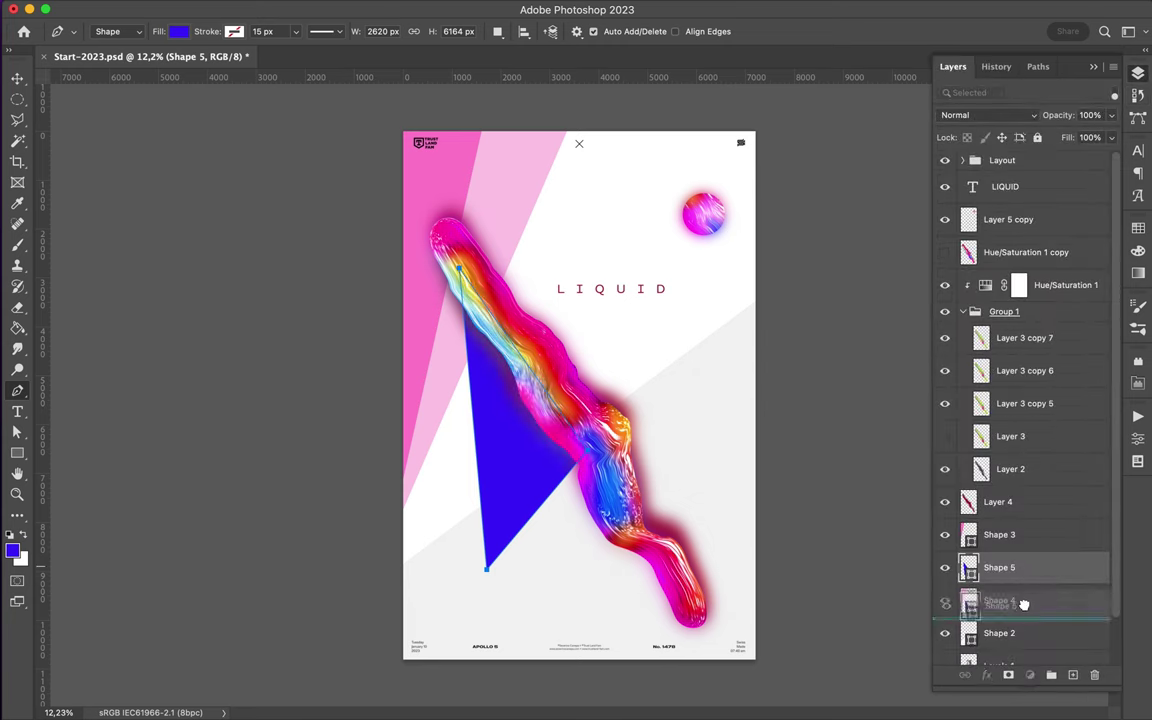
pyautogui.press('v')
pyautogui.press('BackSpace')
pyautogui.moveTo(458, 368); pyautogui.dragTo(427, 354)
pyautogui.click(622, 290)
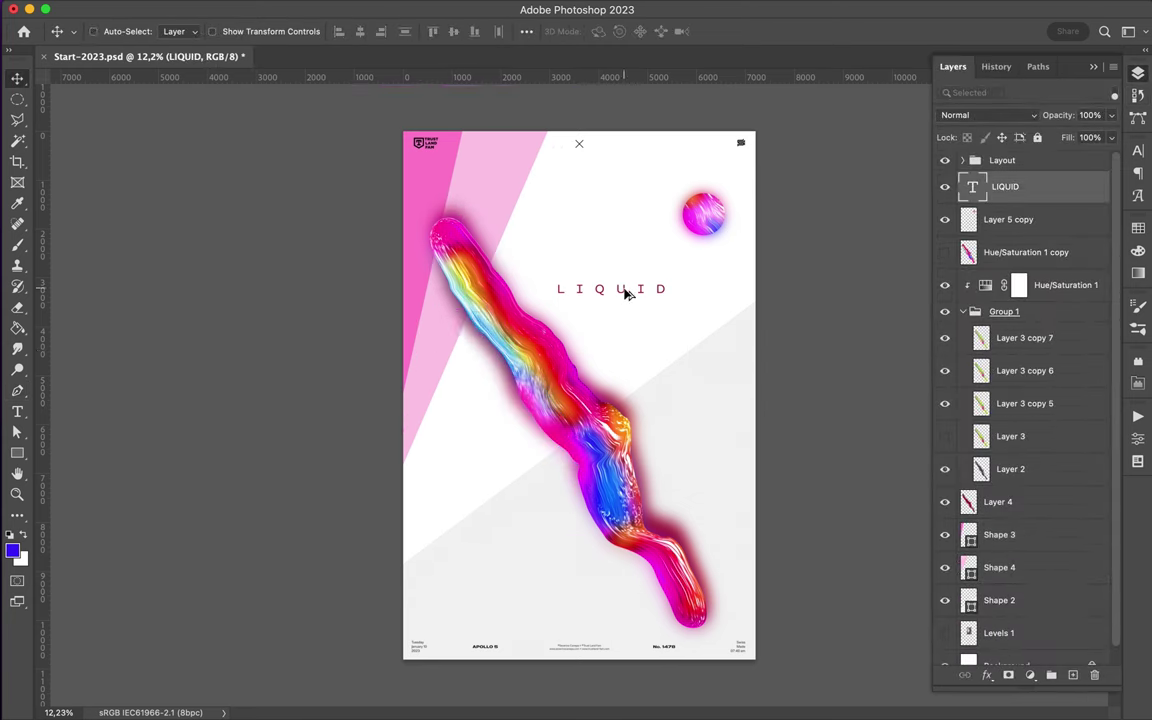
# Step: Move a LIQUID copy to the poster bottom, make it Black weight, and enlarge it
pyautogui.moveTo(622, 290); pyautogui.dragTo(622, 545)
pyautogui.click(1113, 178)
pyautogui.click(992, 358)
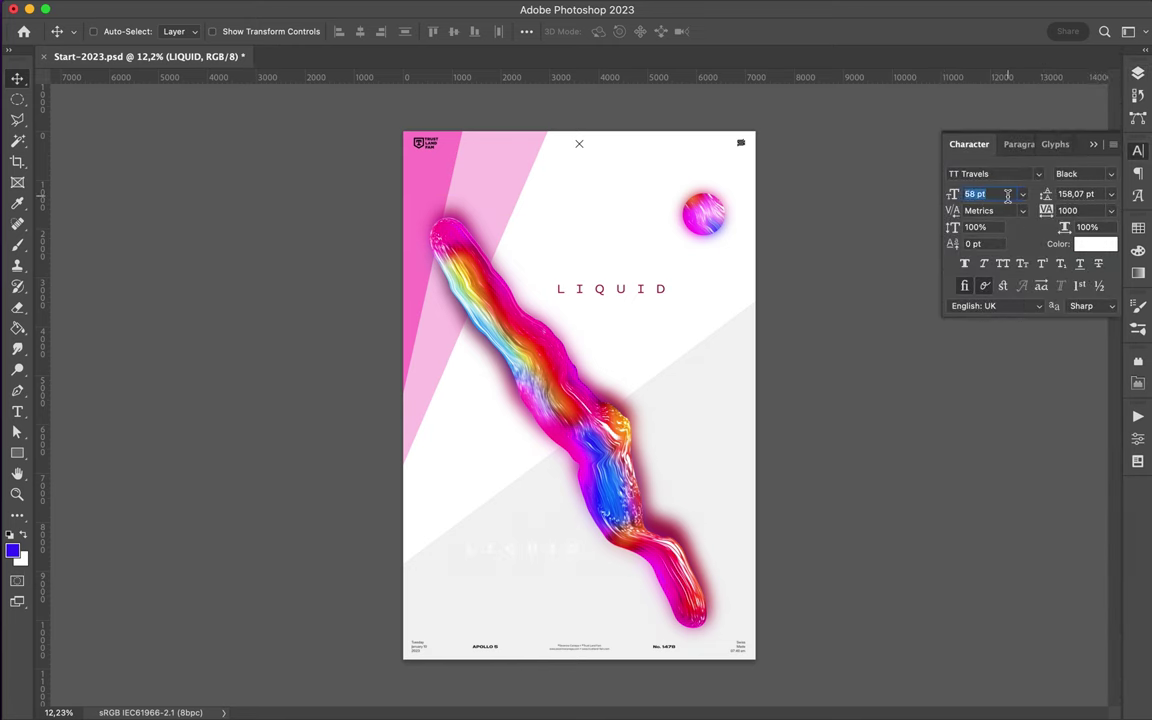
pyautogui.click(980, 194)
pyautogui.hotkey('ctrl', 't')
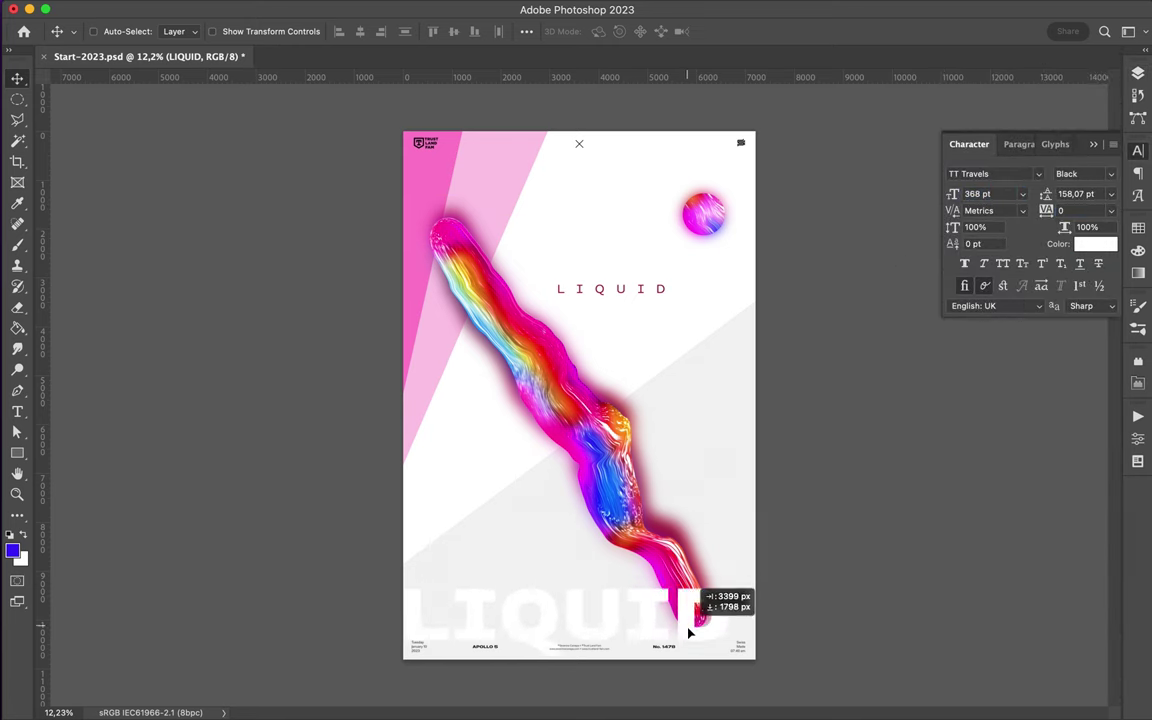
pyautogui.moveTo(702, 645); pyautogui.dragTo(765, 572)
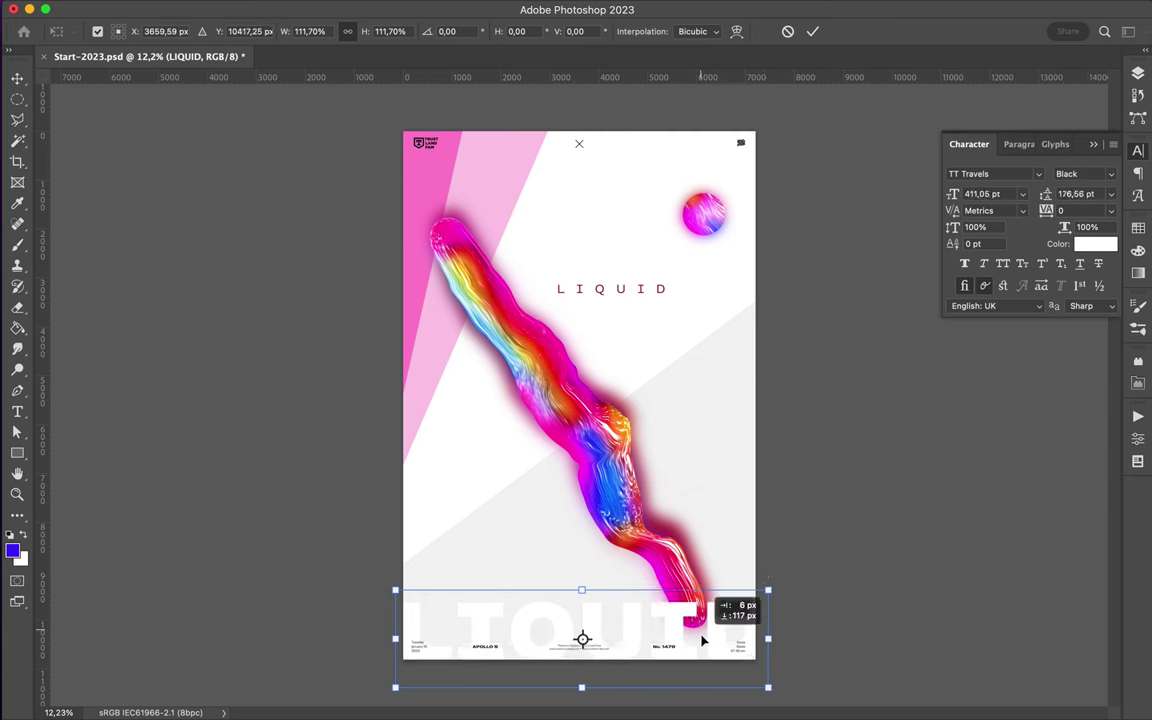
pyautogui.press('Return')
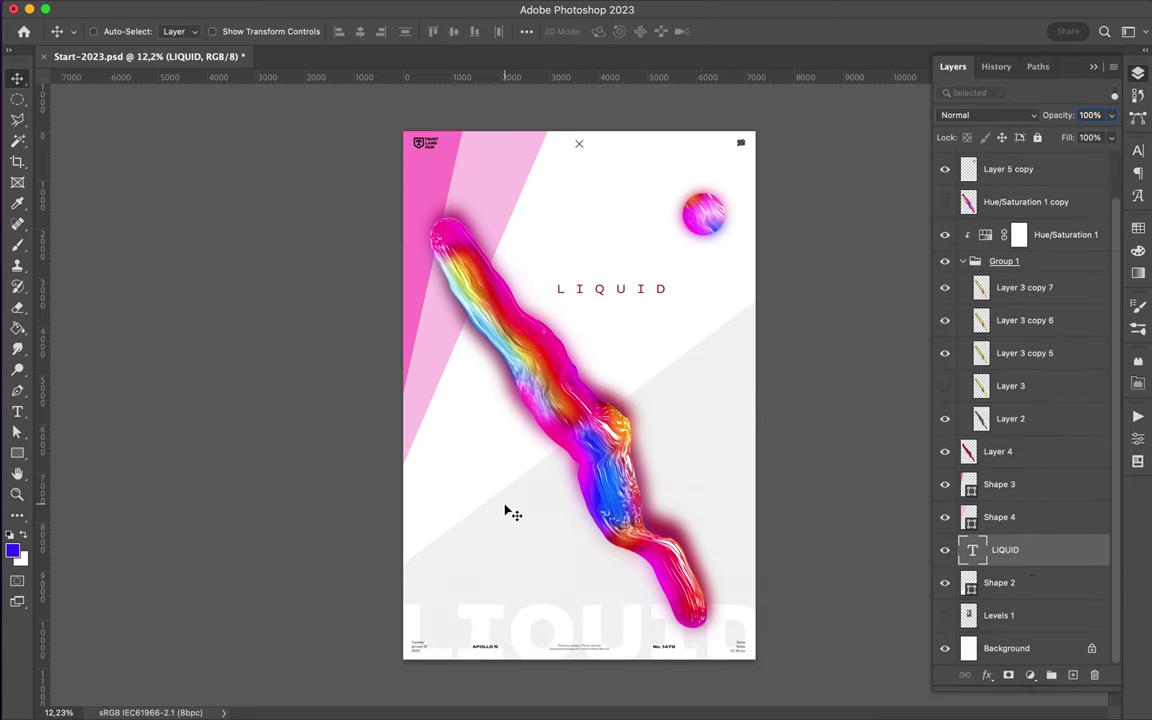
# Step: Draw a white triangular sliver Shape 5 diagonally across the poster and stretch its point
pyautogui.press('p')
pyautogui.click(757, 221)
pyautogui.click(455, 502)
pyautogui.click(805, 260)
pyautogui.press('a')
pyautogui.click(240, 31)
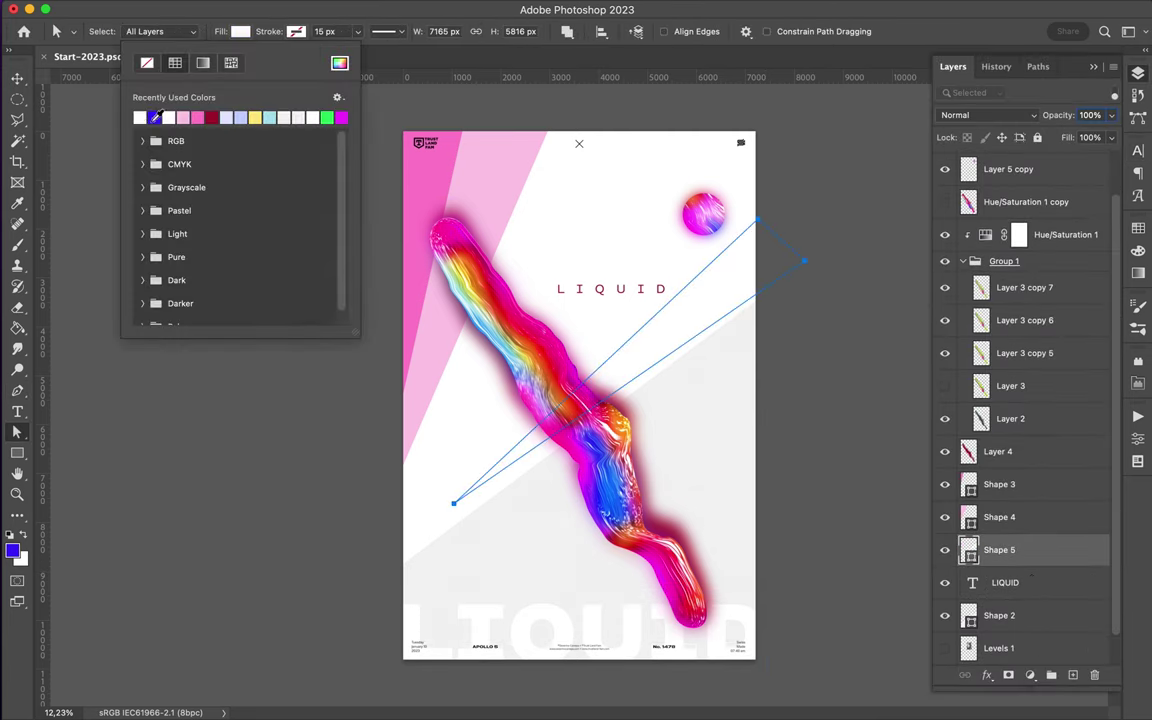
pyautogui.click(290, 108)
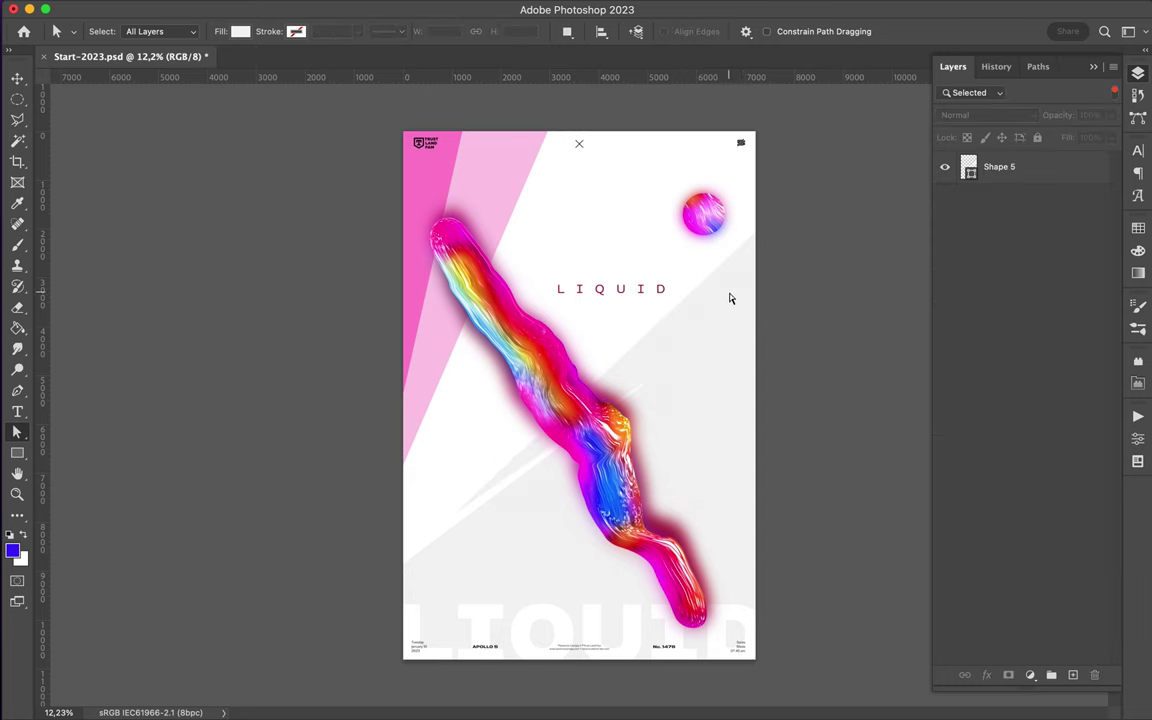
pyautogui.moveTo(805, 260); pyautogui.dragTo(807, 282)
# Step: Select Group 1 with its Hue/Saturation layer, trial a duplicate-drag, and undo it
pyautogui.press('v')
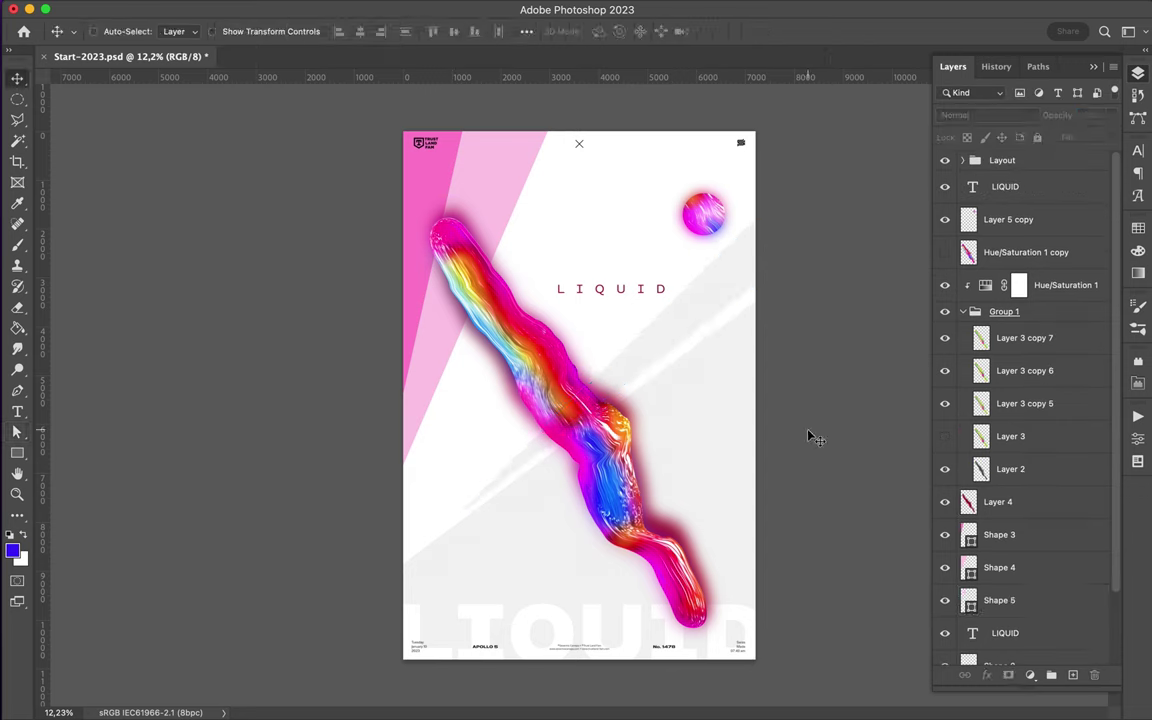
pyautogui.click(1004, 311)
pyautogui.click(962, 311)
pyautogui.click(1050, 290)
pyautogui.keyDown('shift'); pyautogui.click(1040, 311); pyautogui.keyUp('shift')
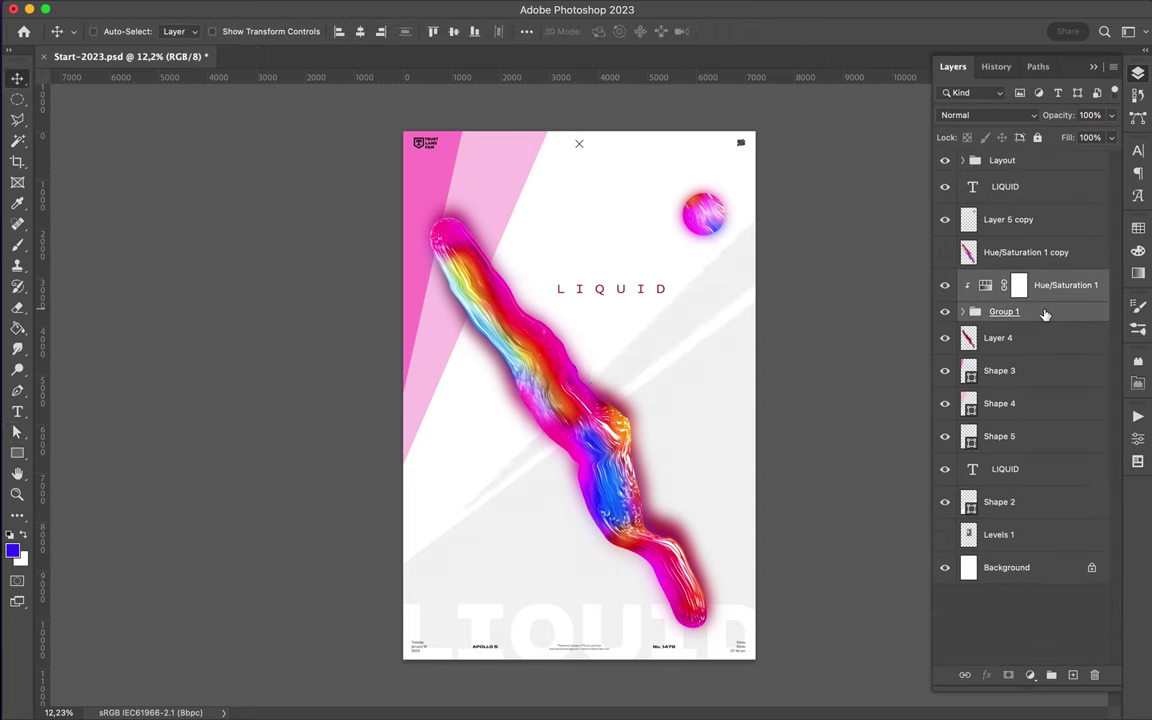
pyautogui.moveTo(722, 391); pyautogui.dragTo(617, 260)
pyautogui.hotkey('ctrl', 'z')
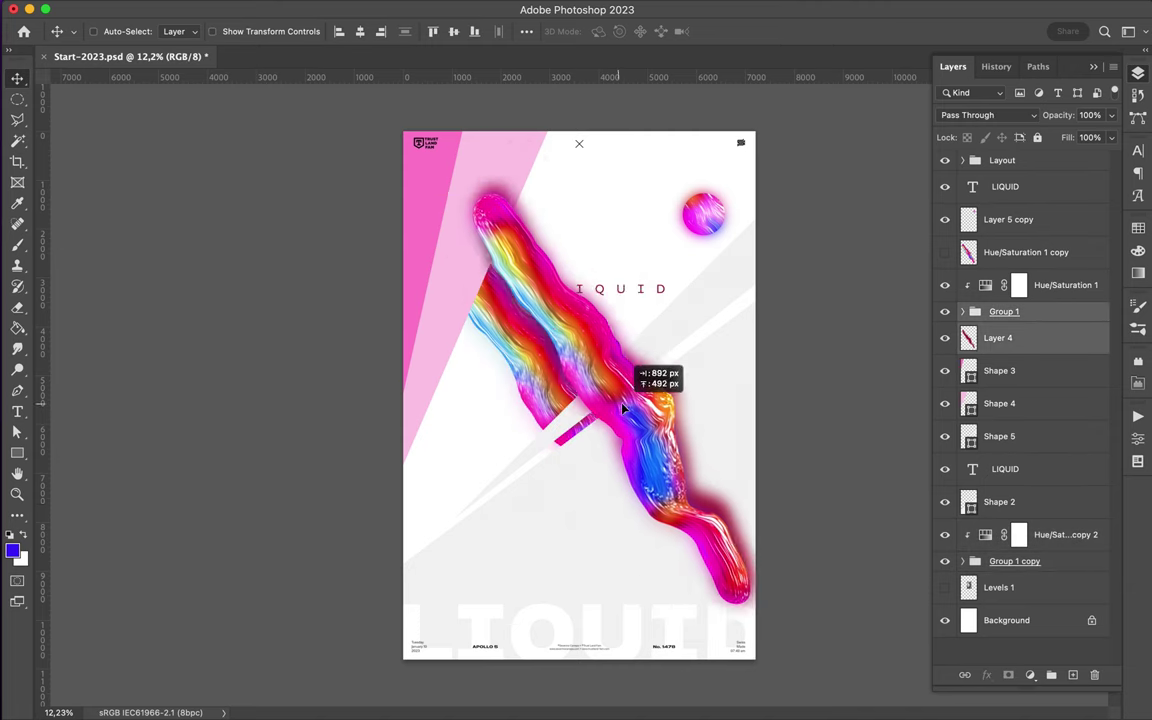
# Step: Duplicate Layer 4 lower in the stack and move the original liquid artwork upward
pyautogui.click(1000, 337)
pyautogui.moveTo(1000, 337); pyautogui.dragTo(1008, 587)
pyautogui.click(1030, 337)
pyautogui.keyDown('shift'); pyautogui.click(1052, 314); pyautogui.keyUp('shift')
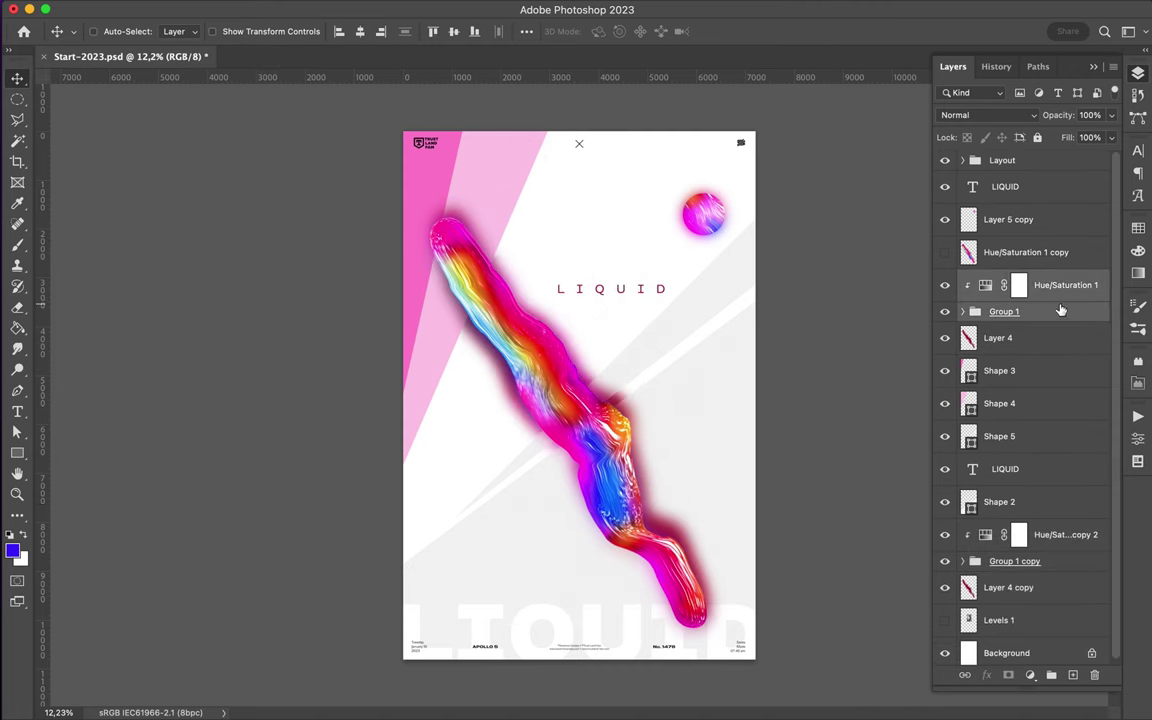
pyautogui.moveTo(542, 398)
pyautogui.mouseDown()
pyautogui.moveTo(536, 203)
pyautogui.moveTo(524, 198)
pyautogui.mouseUp()
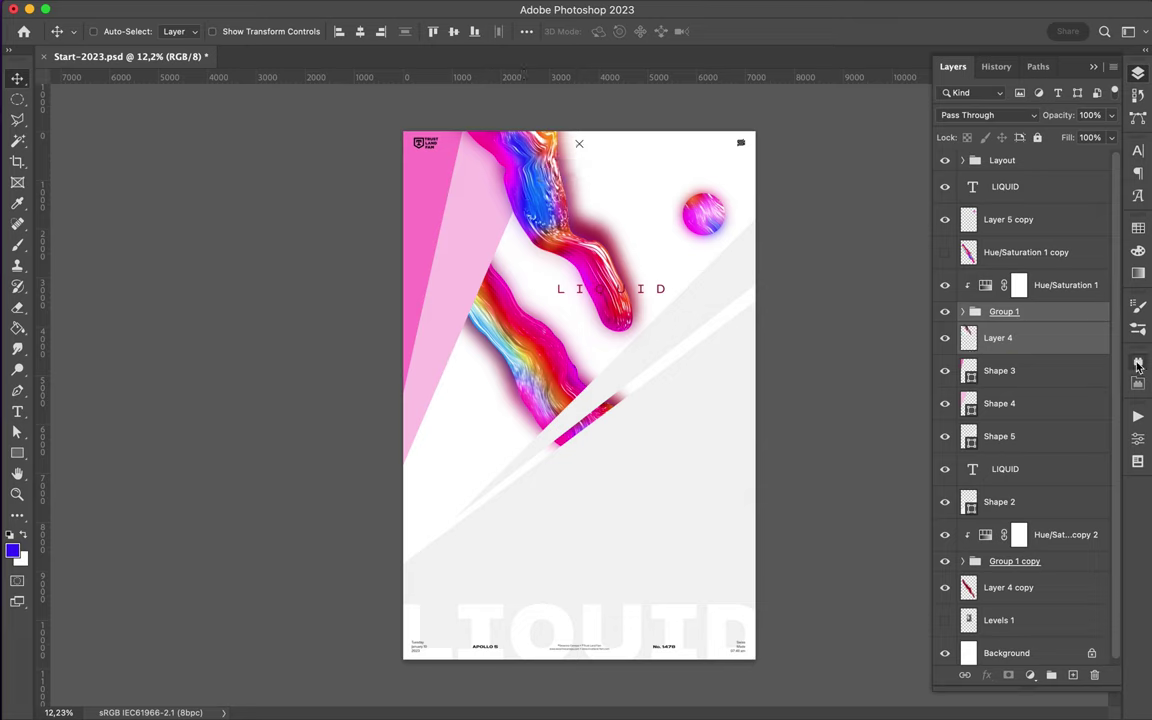
# Step: Group the copied liquid layers as Group 2 above LIQUID and shift it lower
pyautogui.click(1040, 534)
pyautogui.keyDown('shift'); pyautogui.click(1008, 587); pyautogui.keyUp('shift')
pyautogui.hotkey('ctrl', 'g')
pyautogui.moveTo(1003, 527); pyautogui.dragTo(1003, 496)
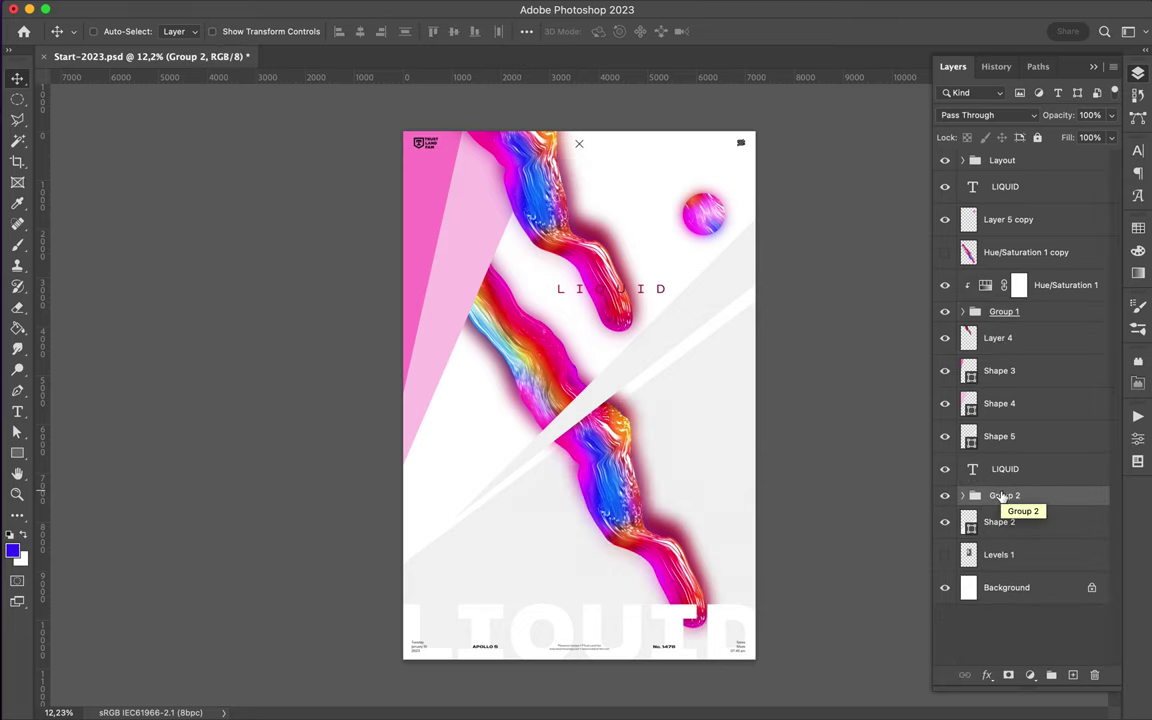
pyautogui.moveTo(1003, 496); pyautogui.dragTo(1003, 462)
pyautogui.moveTo(682, 533)
pyautogui.mouseDown()
pyautogui.moveTo(663, 585)
pyautogui.moveTo(660, 575)
pyautogui.mouseUp()
pyautogui.keyDown('ctrl'); pyautogui.click(660, 292); pyautogui.keyUp('ctrl')
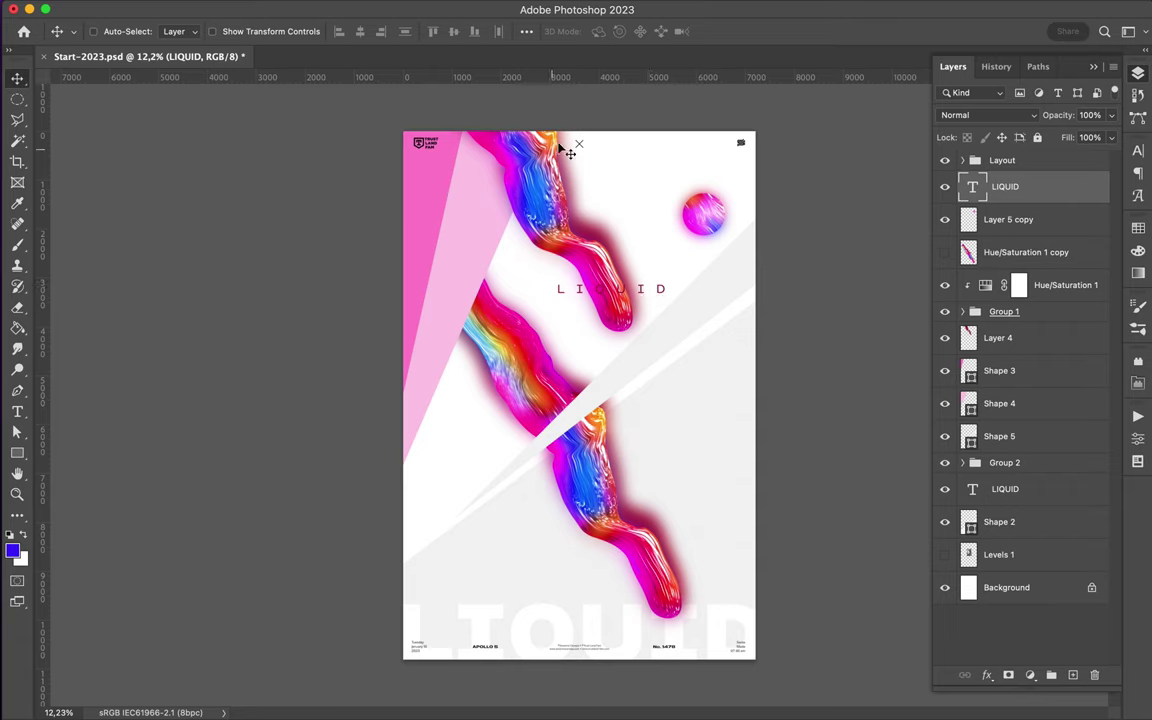
# Step: Draw a thin diagonal sliver on the left with the Pen tool
pyautogui.press('p')
pyautogui.click(573, 117)
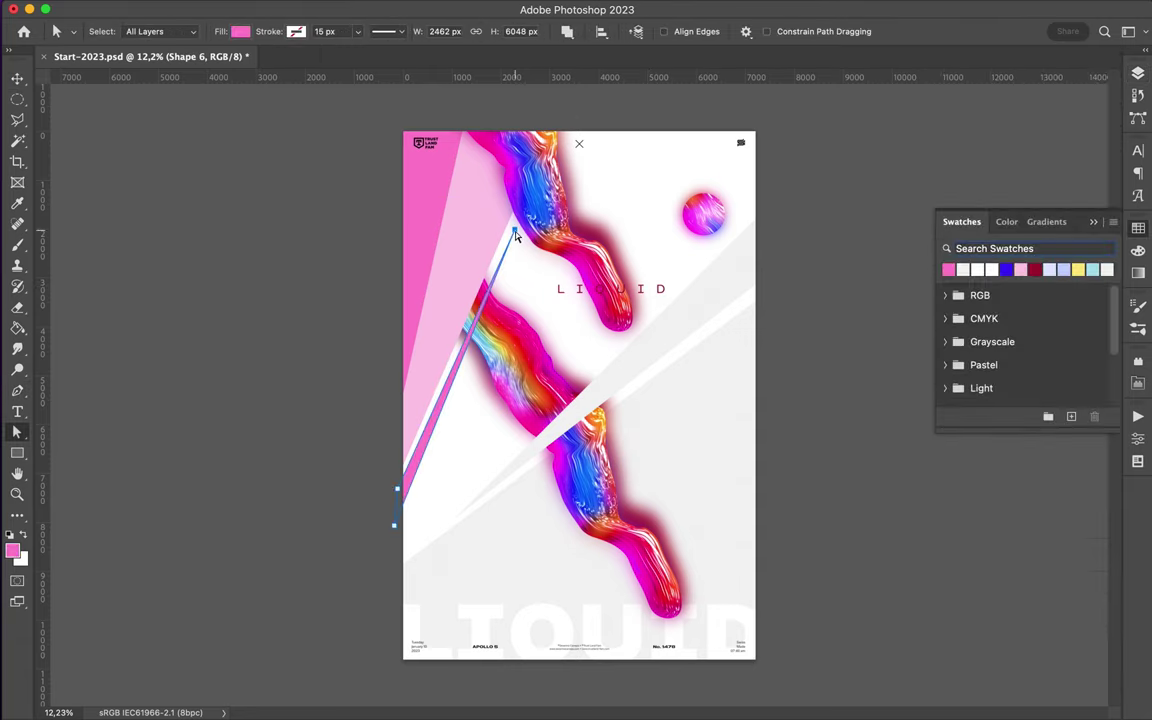
pyautogui.moveTo(516, 236); pyautogui.dragTo(514, 226)
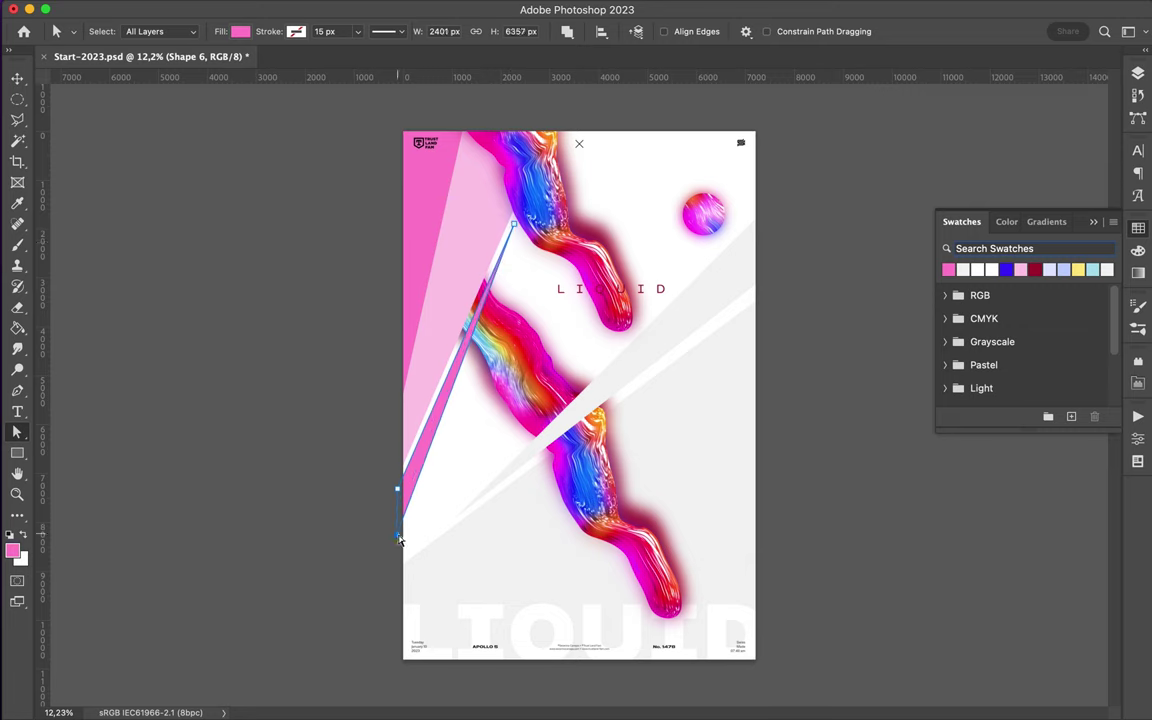
pyautogui.press('v')
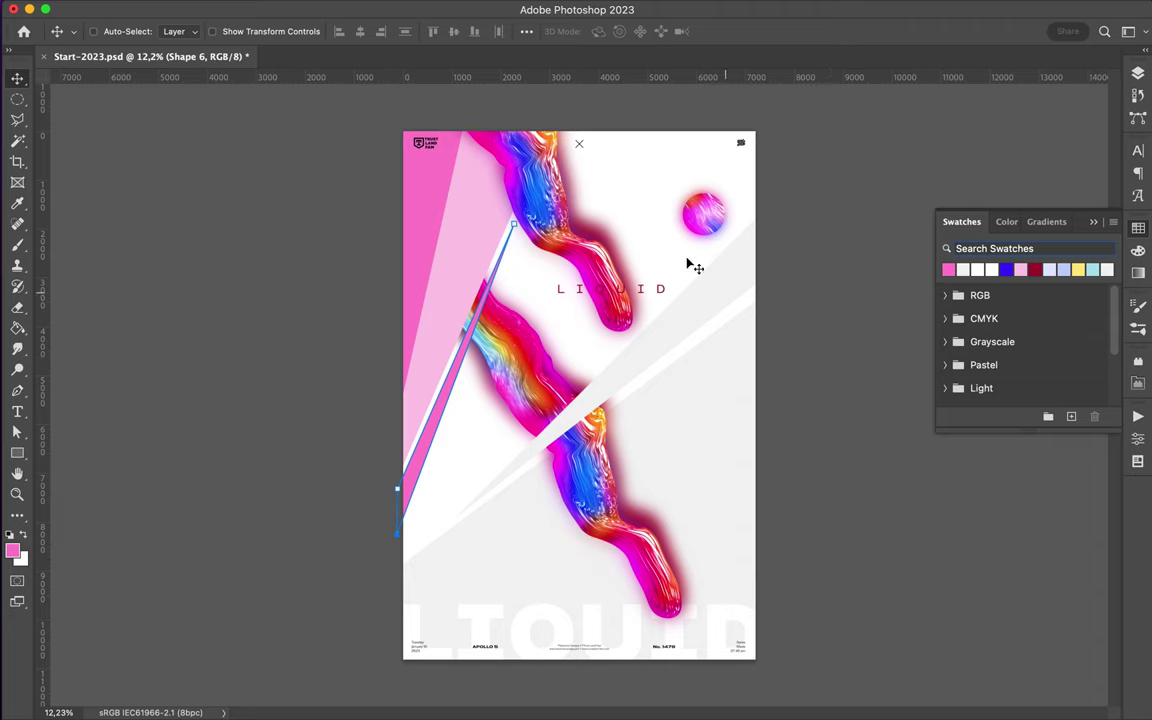
# Step: Draw a large white circle at the poster's right edge
pyautogui.press('u')
pyautogui.moveTo(672, 383); pyautogui.dragTo(836, 547)
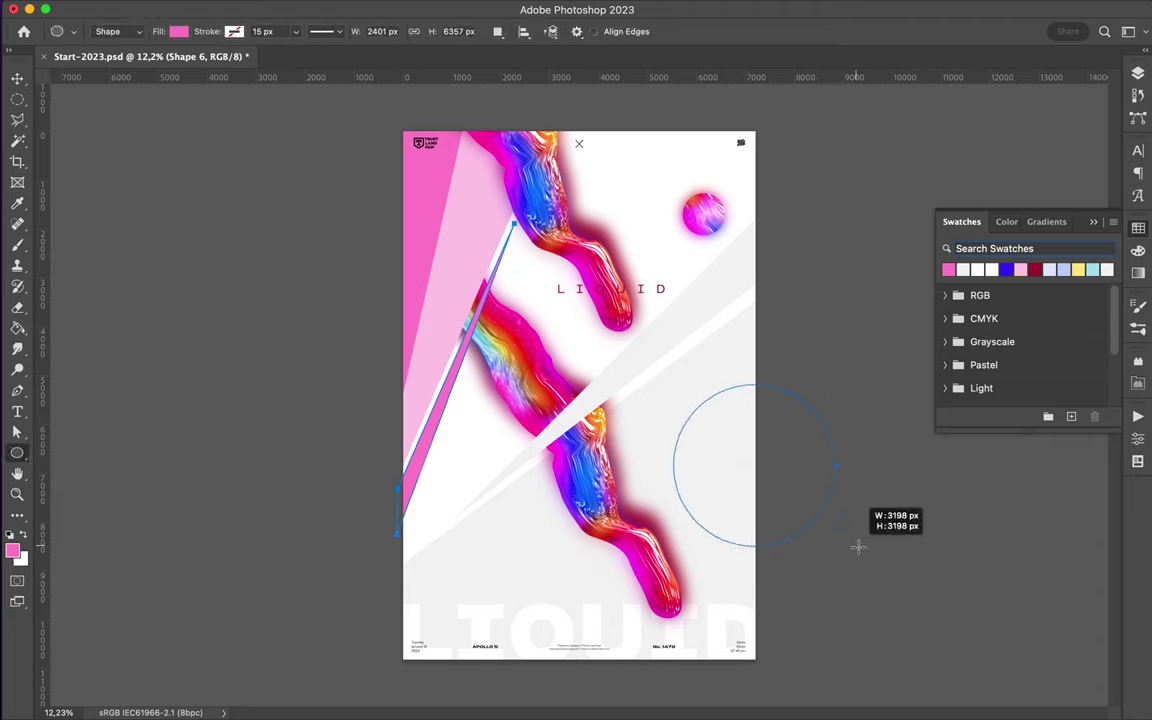
pyautogui.press('a')
pyautogui.click(991, 270)
# Step: Nudge the pink sliver's top end slightly left, then deselect its path
pyautogui.press('v')
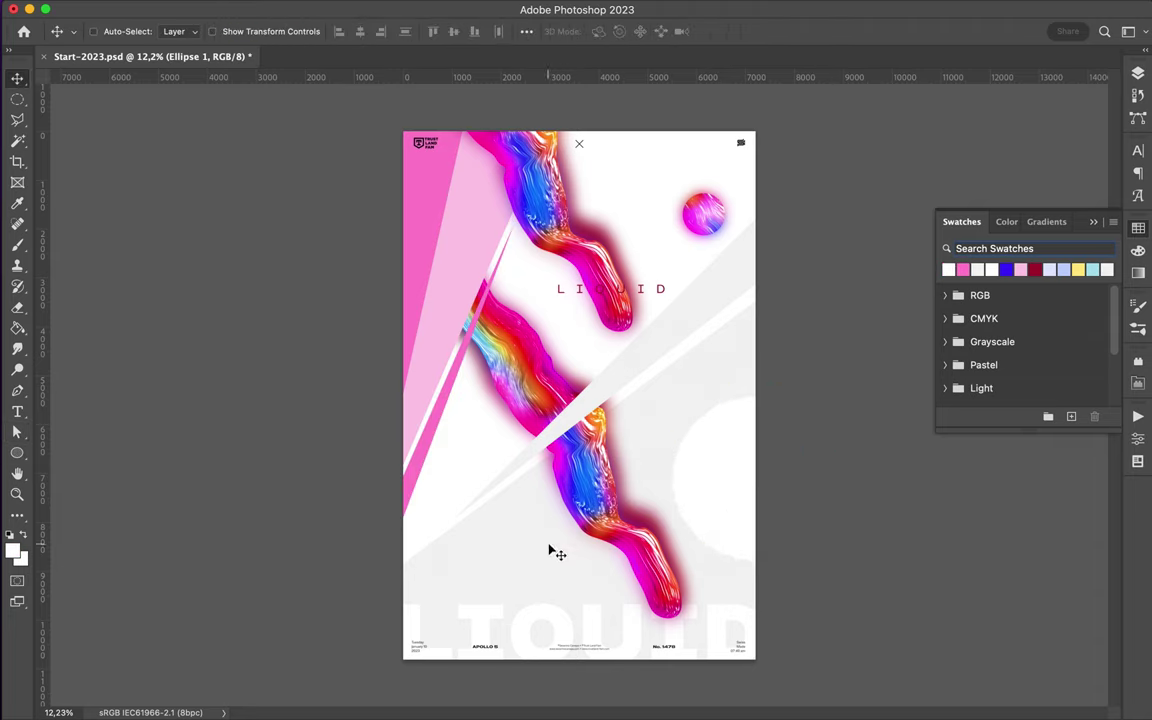
pyautogui.press('p')
pyautogui.press('a')
pyautogui.moveTo(543, 477); pyautogui.dragTo(535, 477)
pyautogui.click(339, 586)
# Step: Shift the small rainbow sphere left and LIQUID text up-left, placing the text layer below Layer 4
pyautogui.press('v')
pyautogui.moveTo(706, 231); pyautogui.dragTo(665, 228)
pyautogui.moveTo(654, 292)
pyautogui.mouseDown()
pyautogui.moveTo(604, 270)
pyautogui.moveTo(607, 288)
pyautogui.mouseUp()
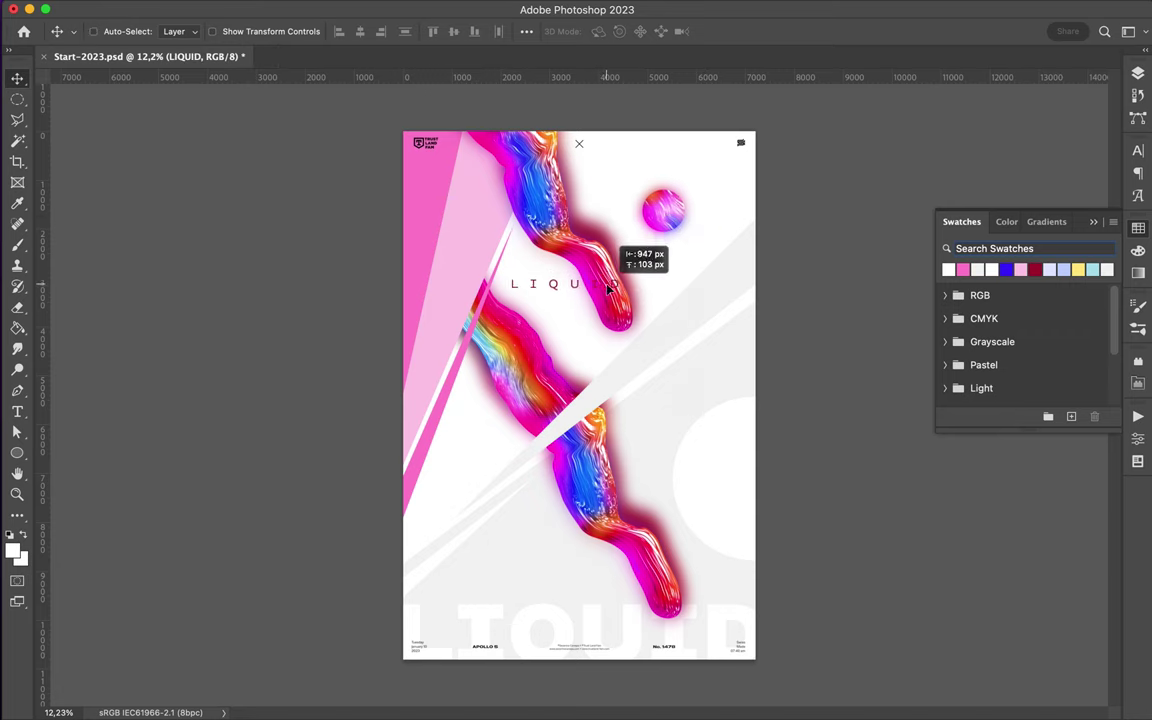
pyautogui.press('F7')
pyautogui.moveTo(1005, 290); pyautogui.dragTo(1005, 437)
# Step: Duplicate the LIQUID title one line lower and change the copy's text to '#9'
pyautogui.moveTo(552, 290)
pyautogui.mouseDown()
pyautogui.moveTo(519, 333)
pyautogui.moveTo(557, 309)
pyautogui.mouseUp()
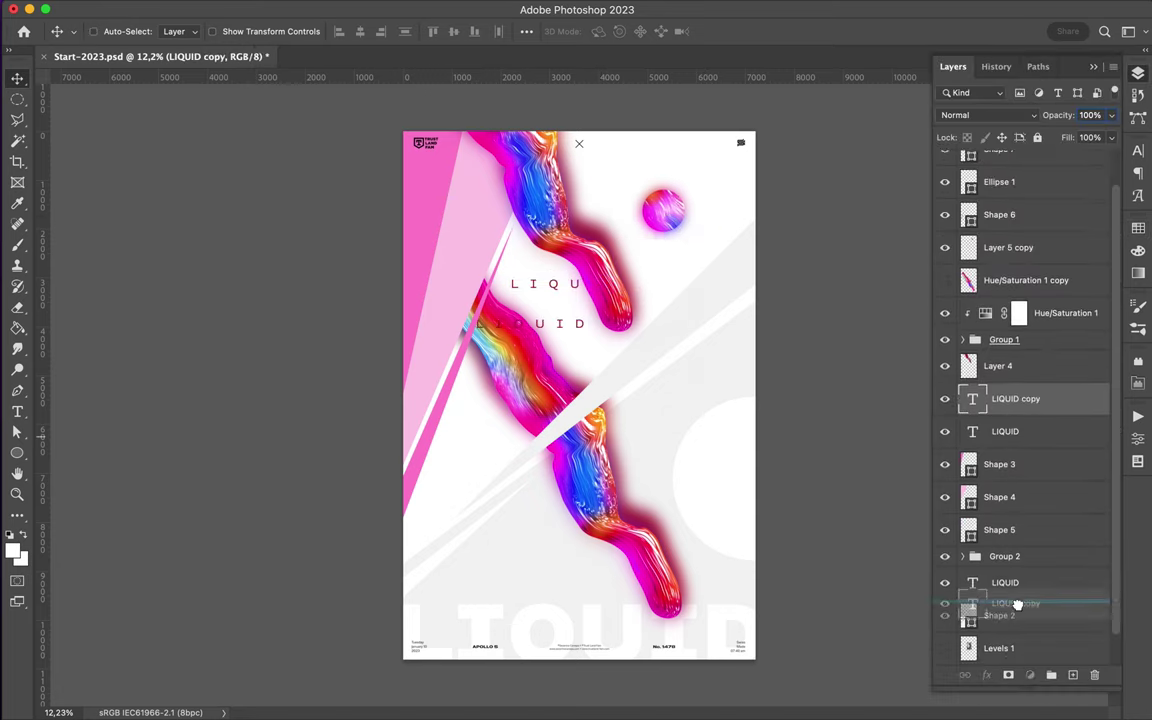
pyautogui.moveTo(557, 307); pyautogui.dragTo(577, 327)
pyautogui.doubleClick(557, 313)
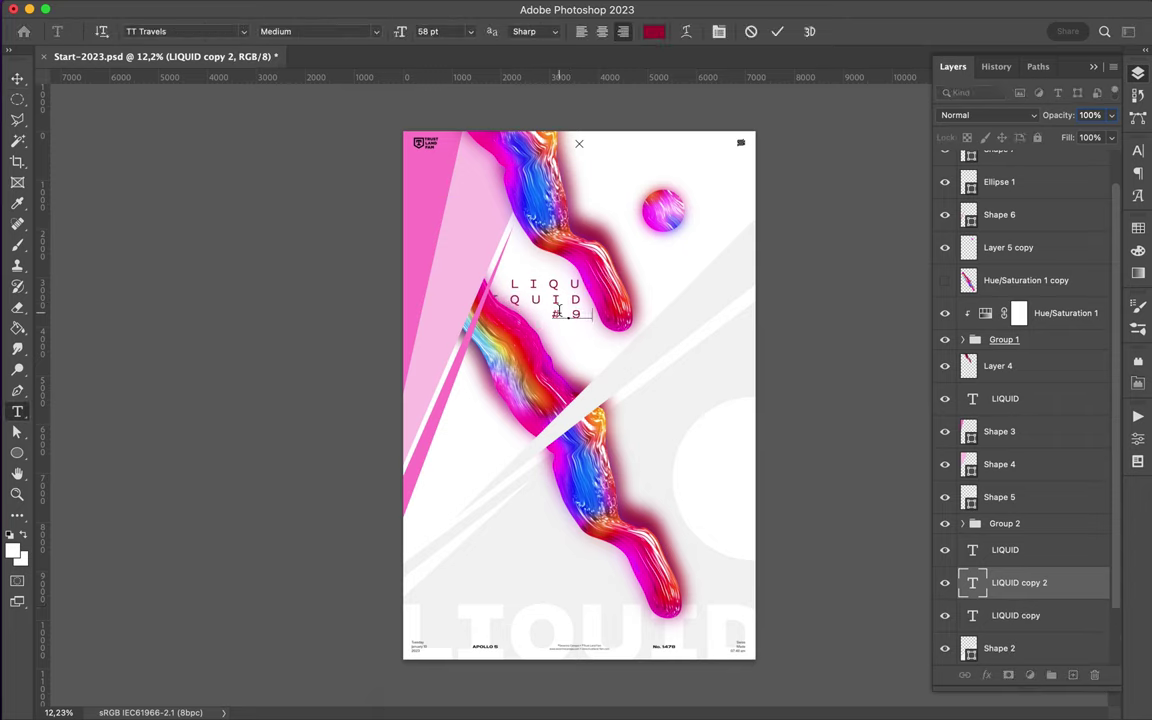
pyautogui.press('Escape')
pyautogui.scroll(3, 586, 334)
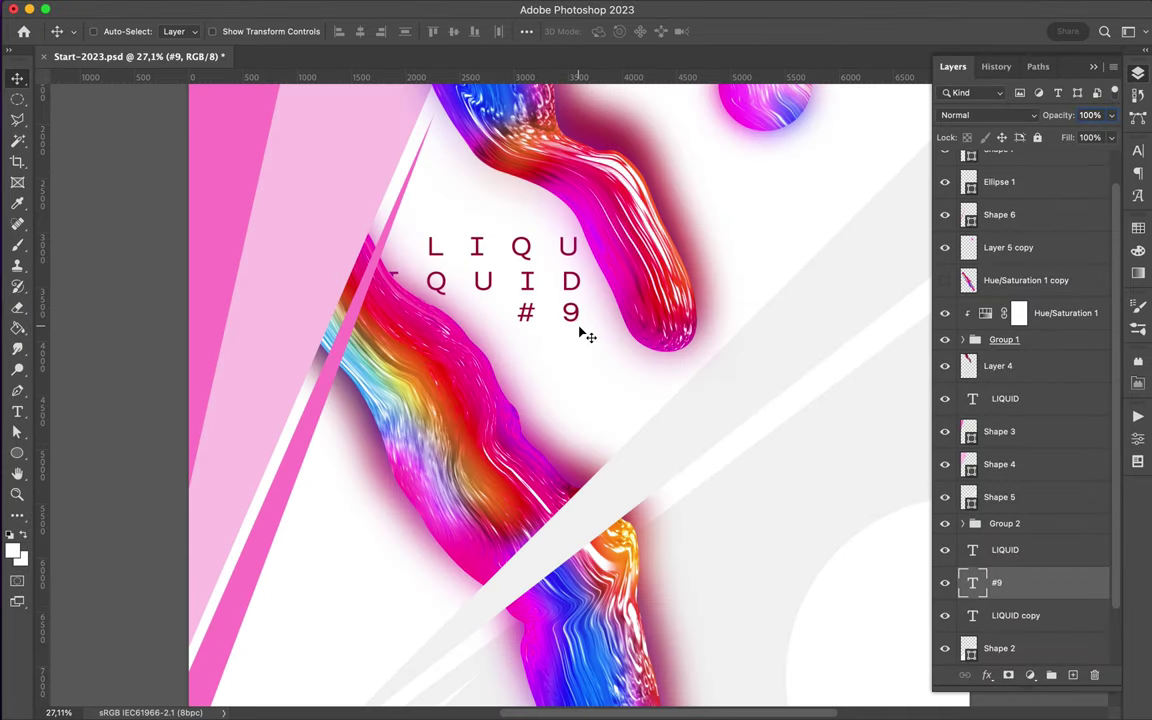
pyautogui.scroll(-4, 580, 330)
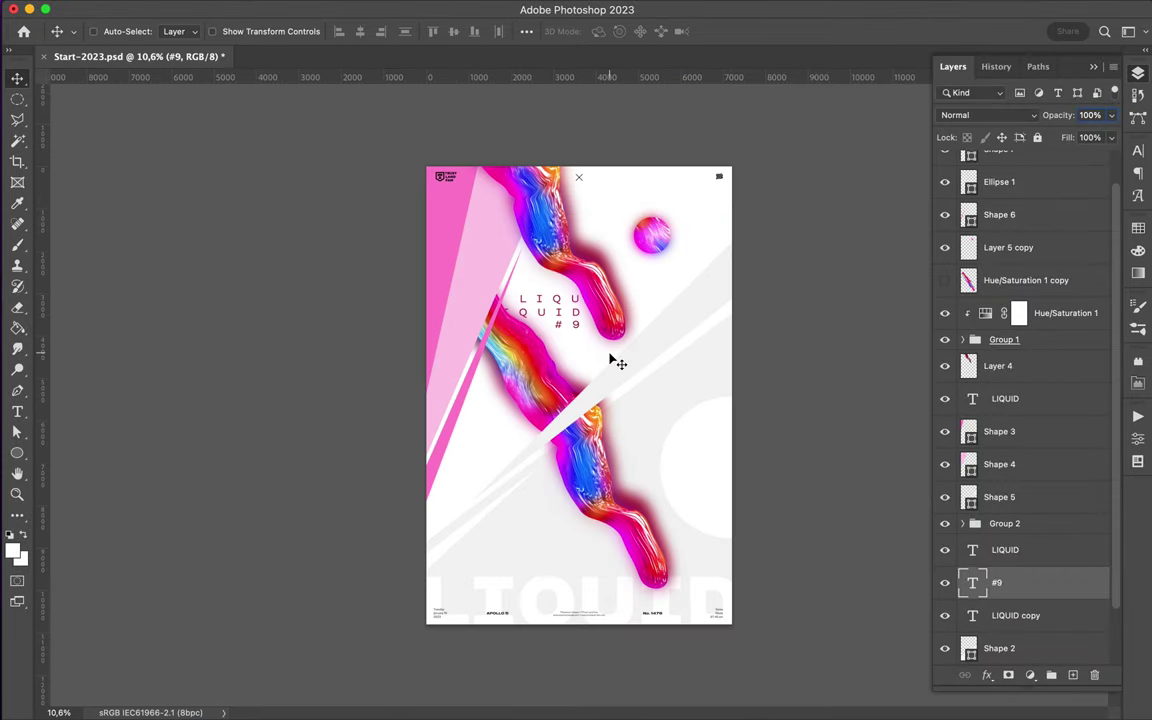
# Step: Group the upper liquid stroke layers as Group 3, move it down-right and to the stack top
pyautogui.click(1068, 345)
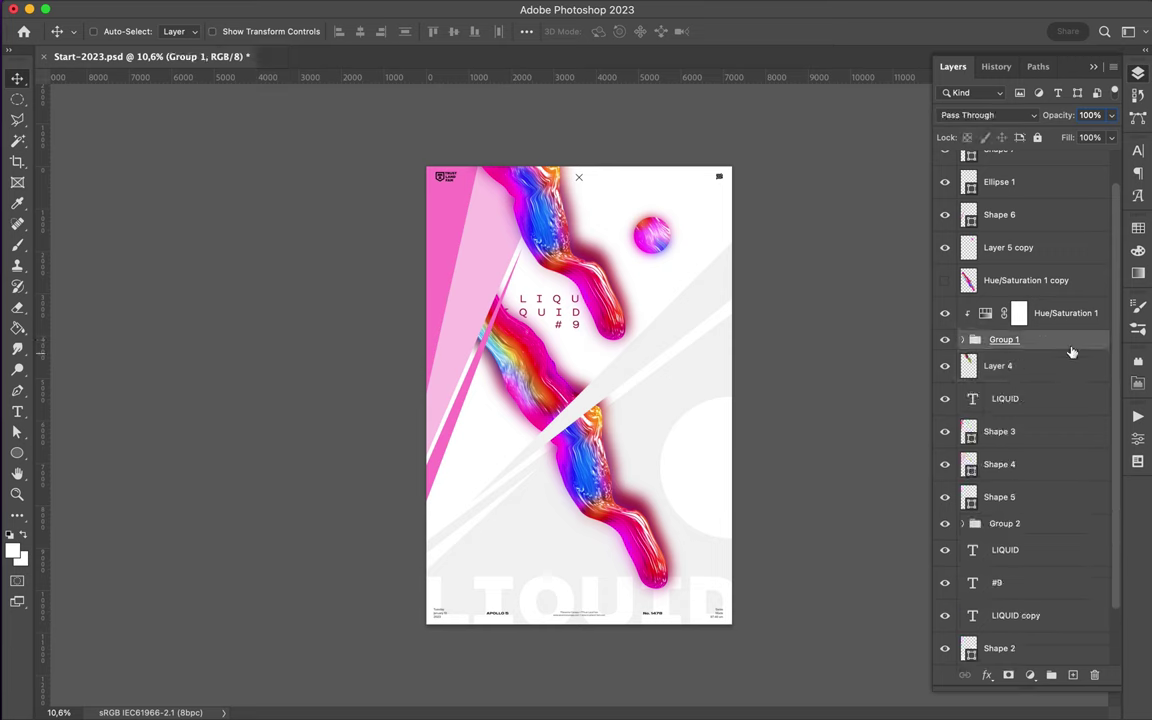
pyautogui.hotkey('ctrl', 'g')
pyautogui.moveTo(570, 302); pyautogui.dragTo(618, 407)
pyautogui.moveTo(1004, 306); pyautogui.dragTo(1004, 175)
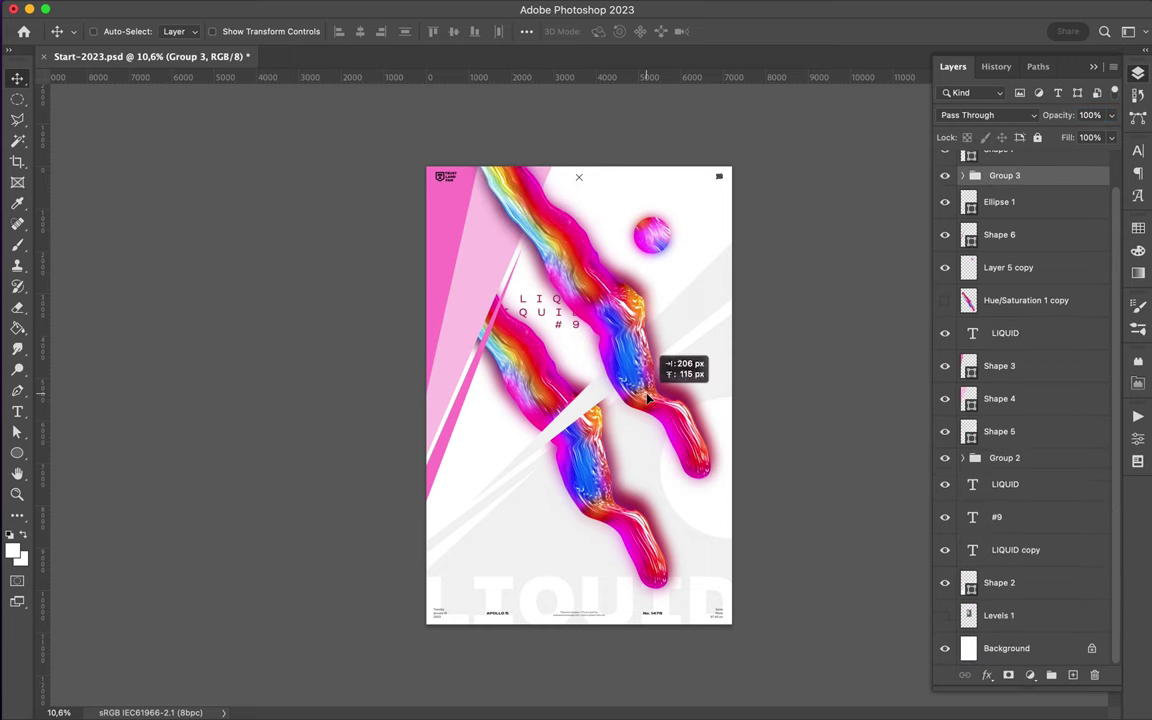
# Step: Shift the upper stroke down-right, move Group 2 above Group 3, and reposition the lower stroke
pyautogui.moveTo(620, 320); pyautogui.dragTo(652, 362)
pyautogui.click(961, 458)
pyautogui.moveTo(961, 464); pyautogui.dragTo(1003, 213)
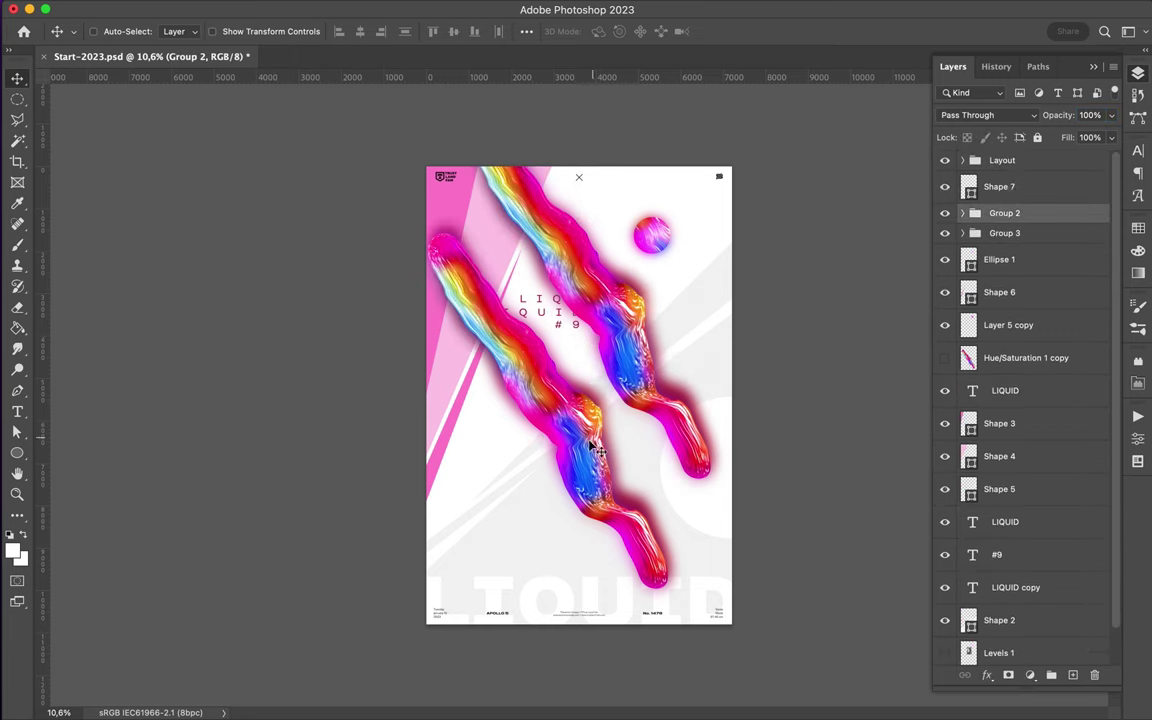
pyautogui.moveTo(560, 420); pyautogui.dragTo(615, 450)
# Step: Mask Group 2 and hide the lower stroke's bottom part with a black-to-white gradient
pyautogui.click(645, 487)
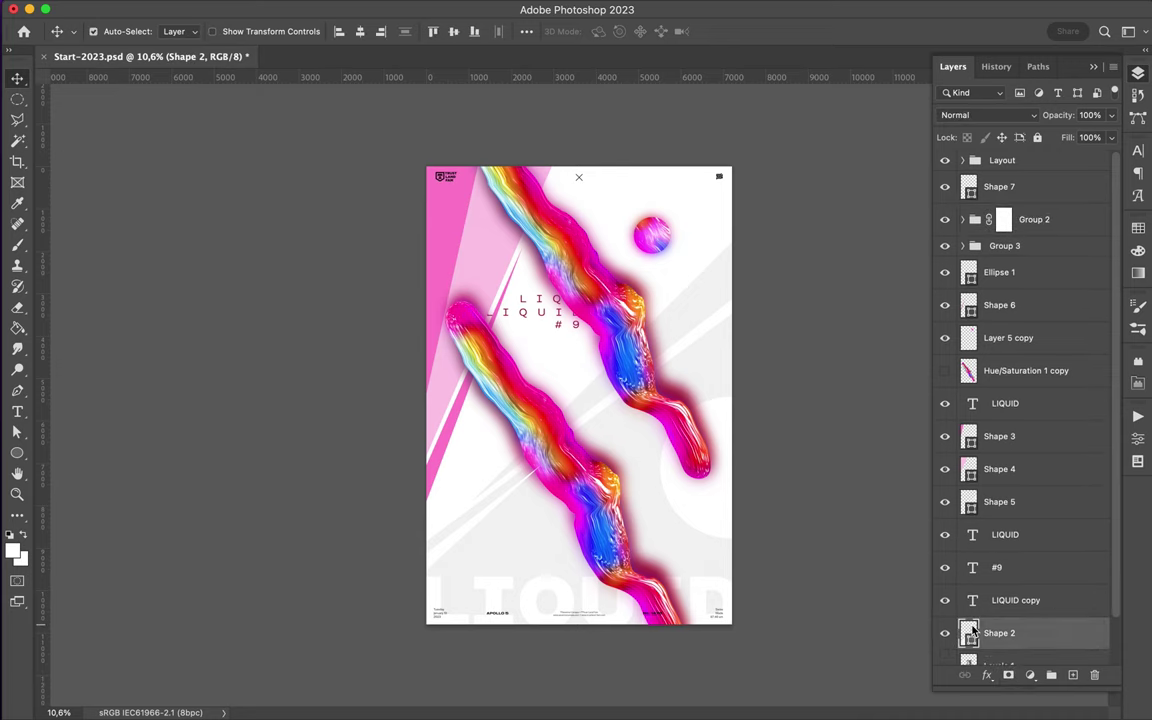
pyautogui.click(1003, 219)
pyautogui.press('g')
pyautogui.press('d')
pyautogui.moveTo(530, 415); pyautogui.dragTo(560, 440)
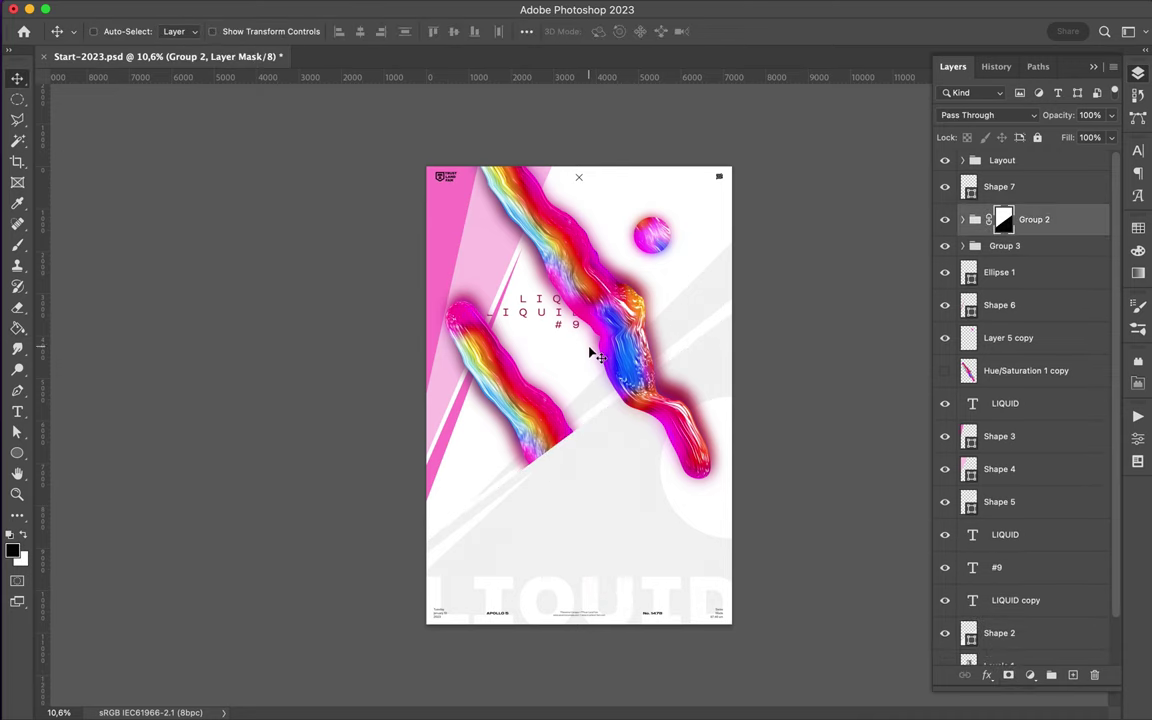
# Step: Move Group 3's stroke down, give it a layer mask, and sample red from the artwork
pyautogui.click(1004, 246)
pyautogui.moveTo(636, 350); pyautogui.dragTo(640, 375)
pyautogui.click(1008, 675)
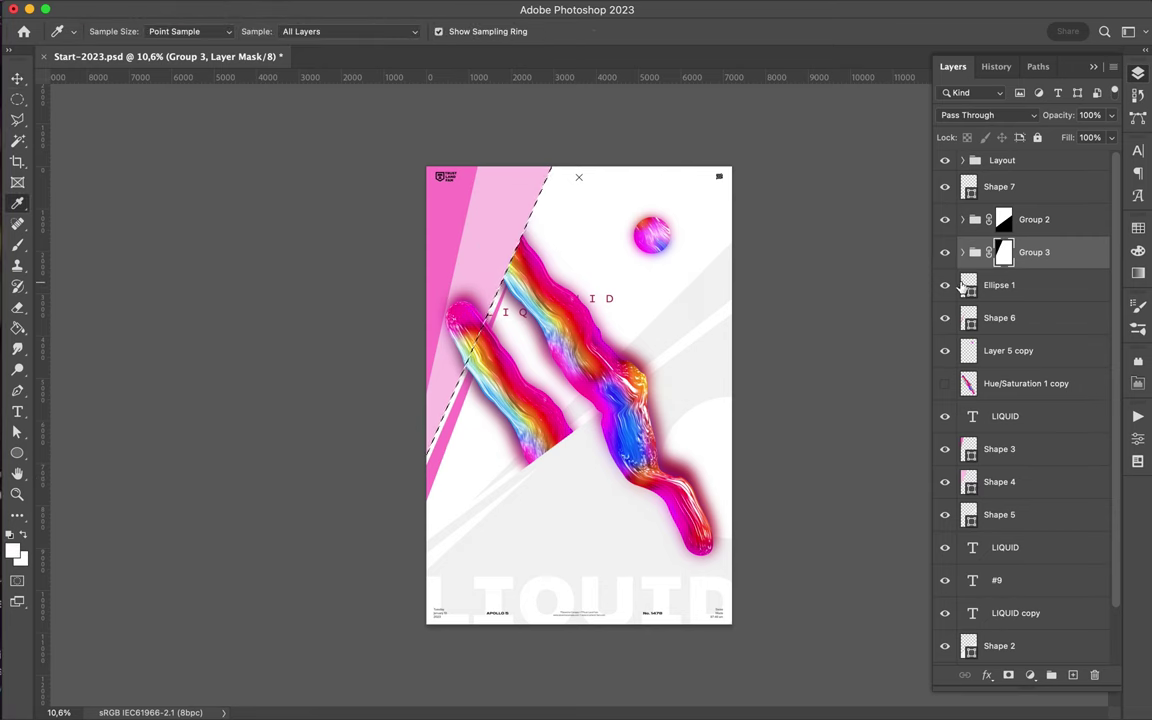
pyautogui.click(584, 368)
# Step: Move the LIQUID text lower and add a new empty layer for brush painting
pyautogui.press('v')
pyautogui.moveTo(519, 318); pyautogui.dragTo(522, 340)
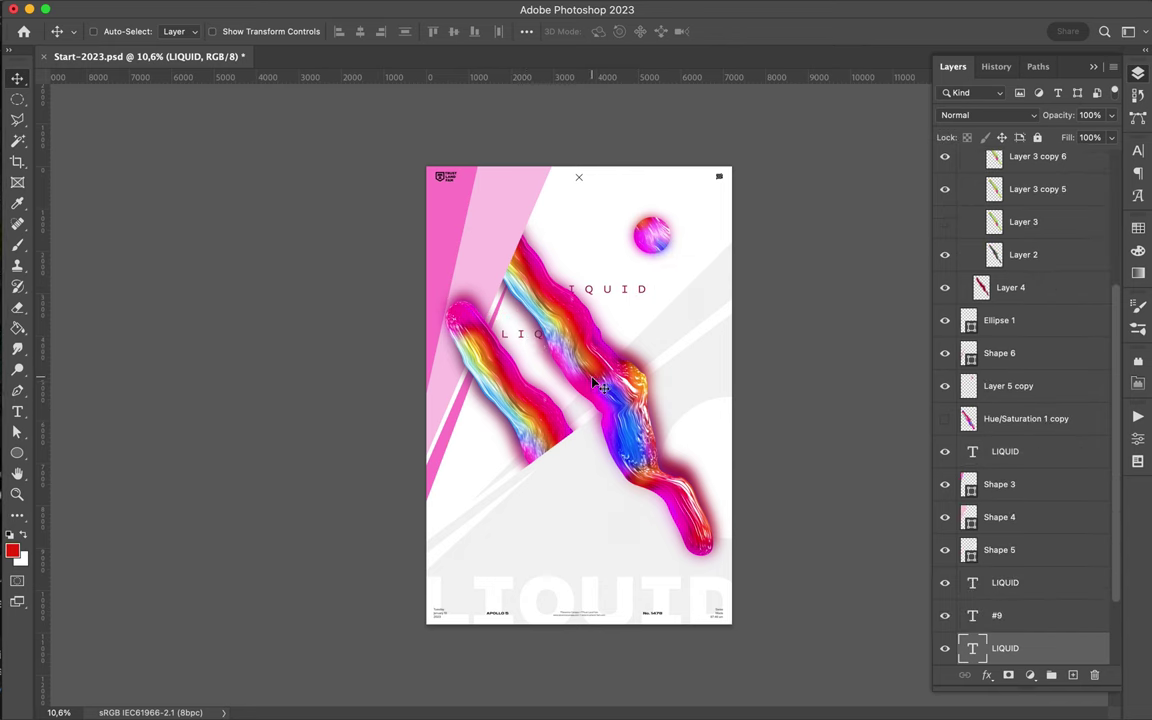
pyautogui.press('b')
pyautogui.hotkey('ctrl', 'shift', 'alt', 'n')
pyautogui.rightClick(592, 235)
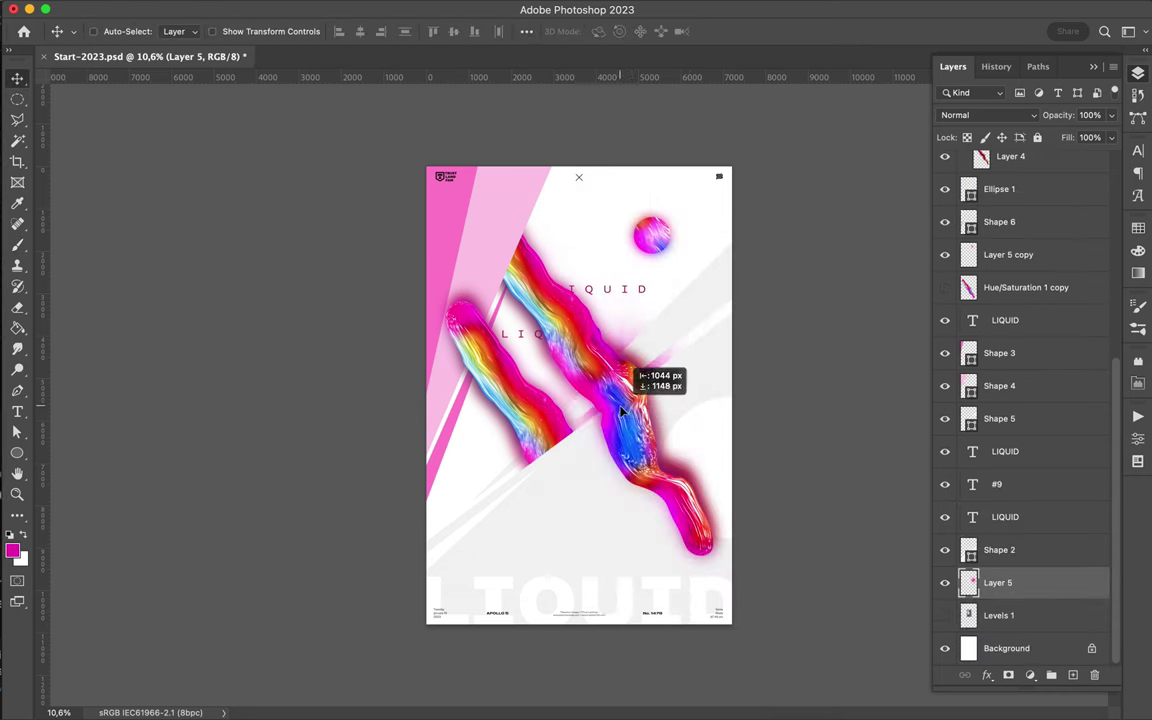
# Step: Select the pink glow around the LIQUID text area and move it upward
pyautogui.hotkey('shift', 'm')
pyautogui.moveTo(463, 255); pyautogui.dragTo(722, 355)
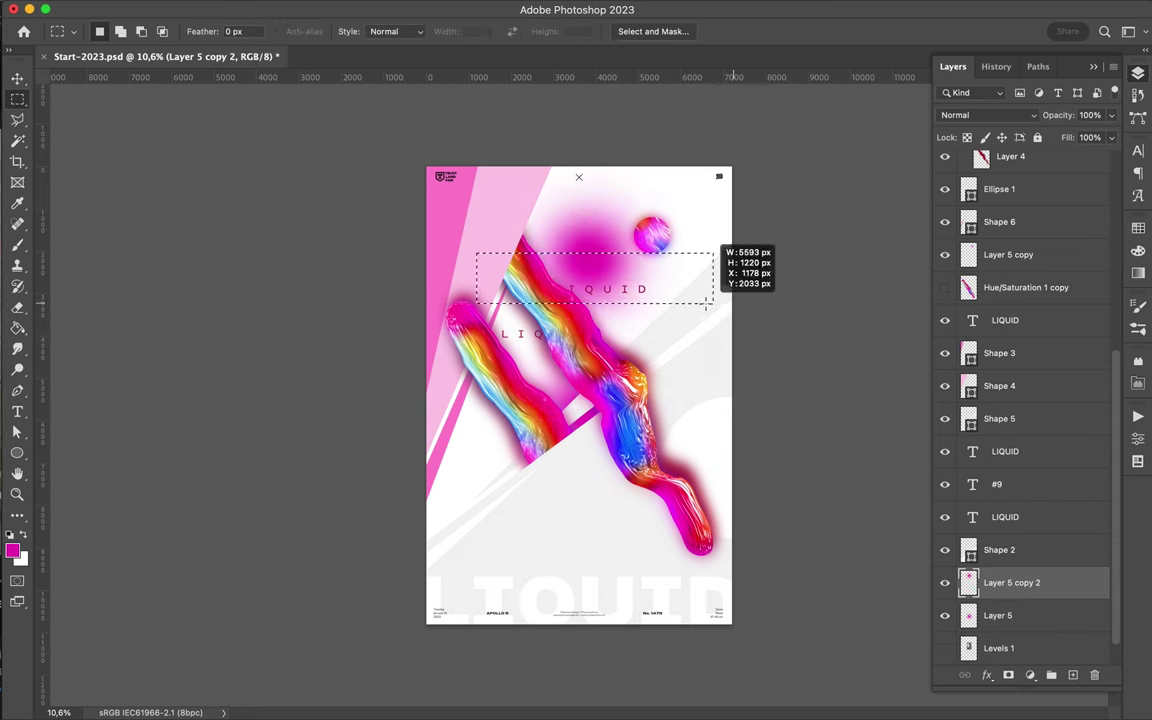
pyautogui.click(590, 284)
pyautogui.press('v')
pyautogui.moveTo(575, 257)
pyautogui.mouseDown()
pyautogui.moveTo(581, 203)
pyautogui.moveTo(578, 240)
pyautogui.mouseUp()
# Step: Place Layer 5 copy 2 below Shape 7 and a flipped pink glow copy at the poster bottom
pyautogui.moveTo(1011, 582); pyautogui.dragTo(1000, 205)
pyautogui.moveTo(620, 222); pyautogui.dragTo(617, 600)
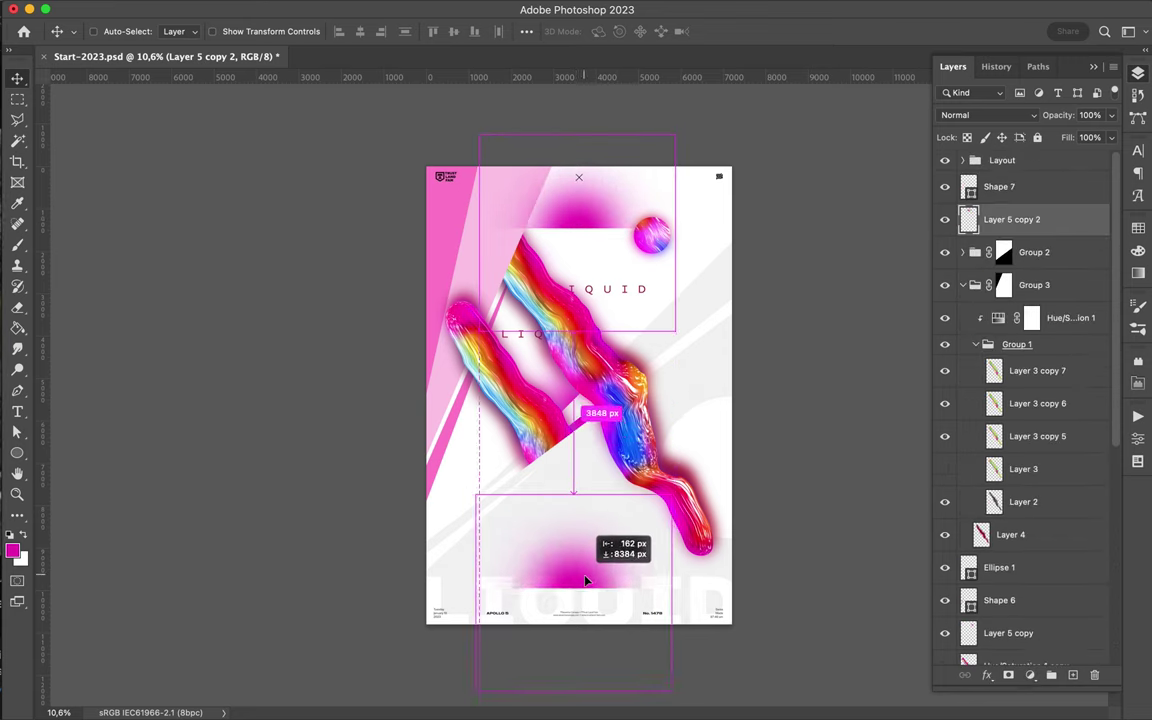
pyautogui.hotkey('ctrl', 't')
pyautogui.moveTo(577, 134)
pyautogui.mouseDown()
pyautogui.moveTo(577, 331)
pyautogui.moveTo(587, 239)
pyautogui.mouseUp()
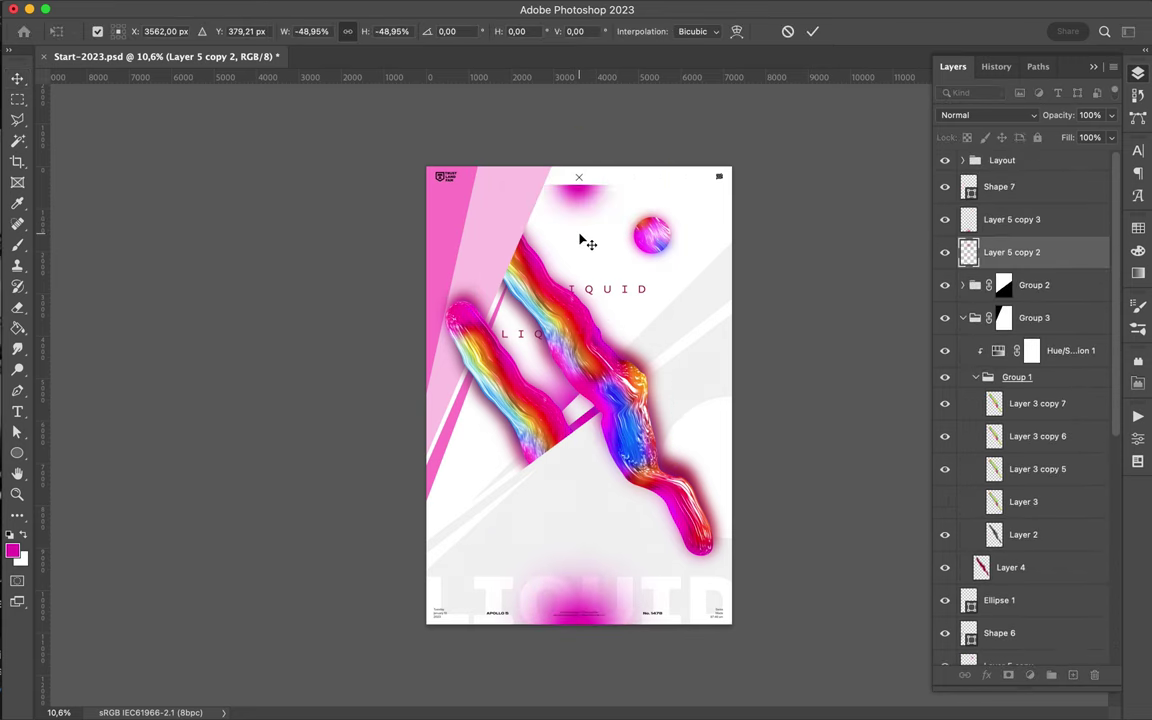
pyautogui.press('Return')
pyautogui.click(522, 32)
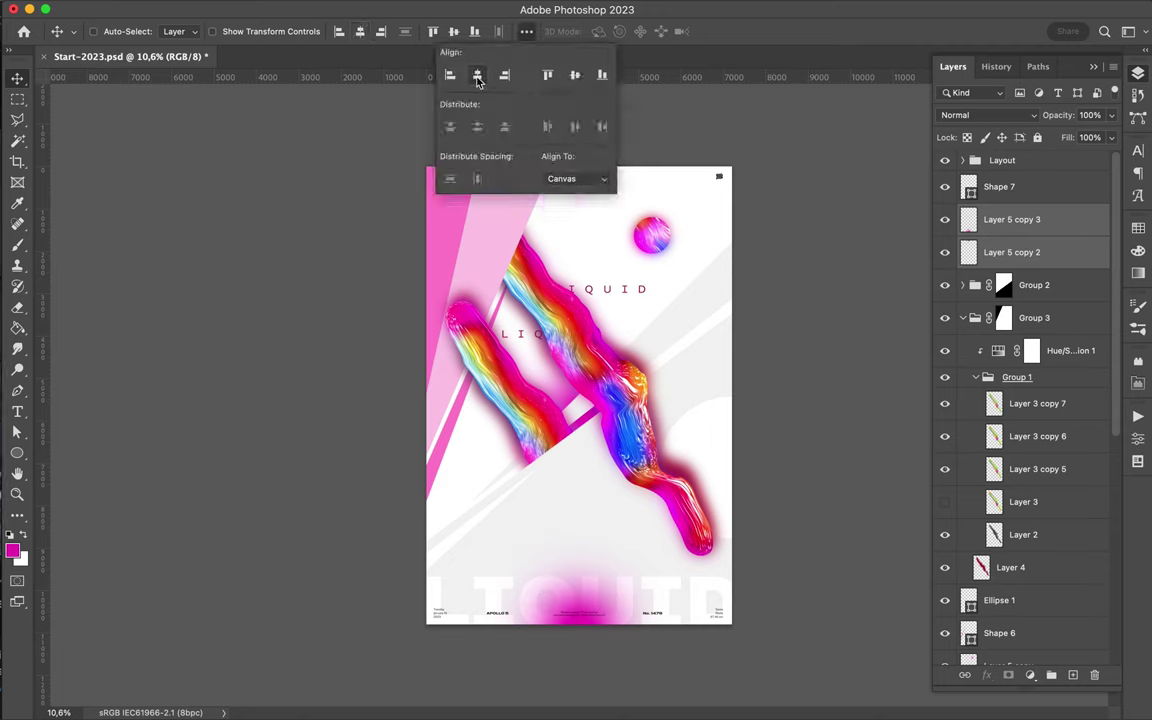
pyautogui.keyDown('ctrl'); pyautogui.click(580, 175); pyautogui.keyUp('ctrl')
pyautogui.click(718, 177)
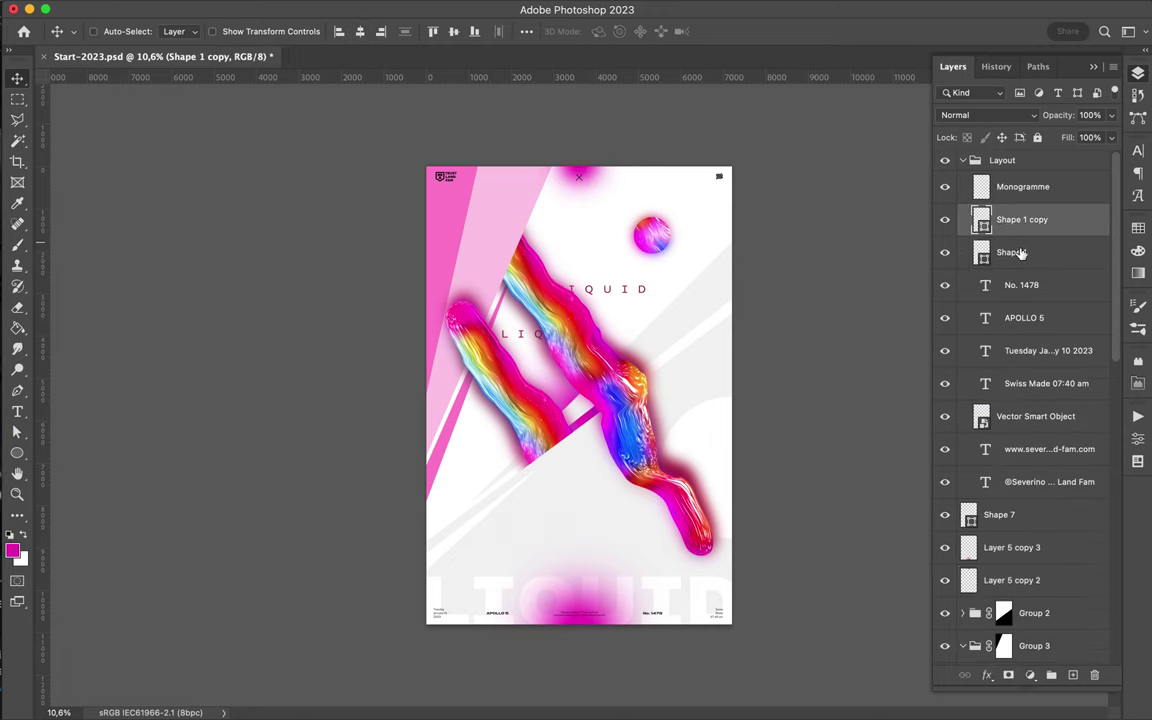
# Step: Duplicate the bottom pink glow into copies at the top right and bottom-left corner
pyautogui.moveTo(585, 603)
pyautogui.mouseDown()
pyautogui.moveTo(525, 515)
pyautogui.moveTo(735, 393)
pyautogui.mouseUp()
pyautogui.press('m')
pyautogui.press('v')
pyautogui.moveTo(713, 540)
pyautogui.mouseDown()
pyautogui.moveTo(697, 271)
pyautogui.moveTo(520, 590)
pyautogui.mouseUp()
pyautogui.hotkey('ctrl', 't')
pyautogui.moveTo(560, 470); pyautogui.dragTo(589, 417)
pyautogui.press('Return')
pyautogui.moveTo(500, 560); pyautogui.dragTo(475, 519)
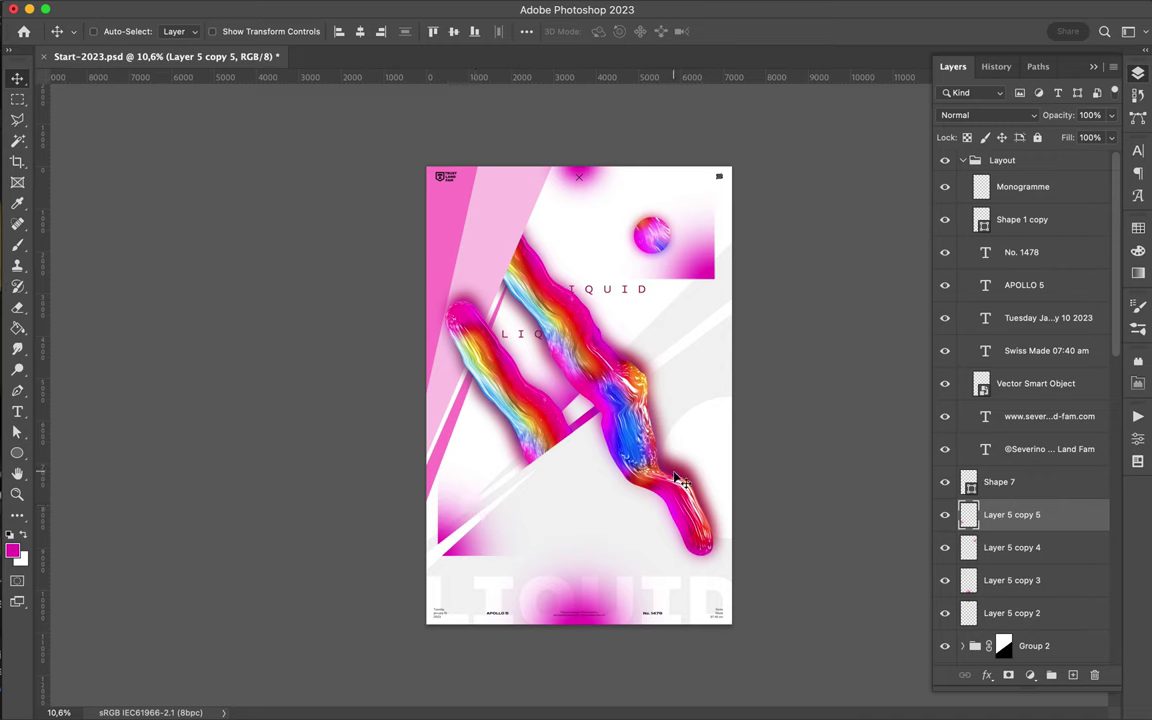
# Step: Start a diagonal Pen shape from the poster's right edge down to the lower left
pyautogui.press('p')
pyautogui.click(736, 320)
pyautogui.click(557, 480)
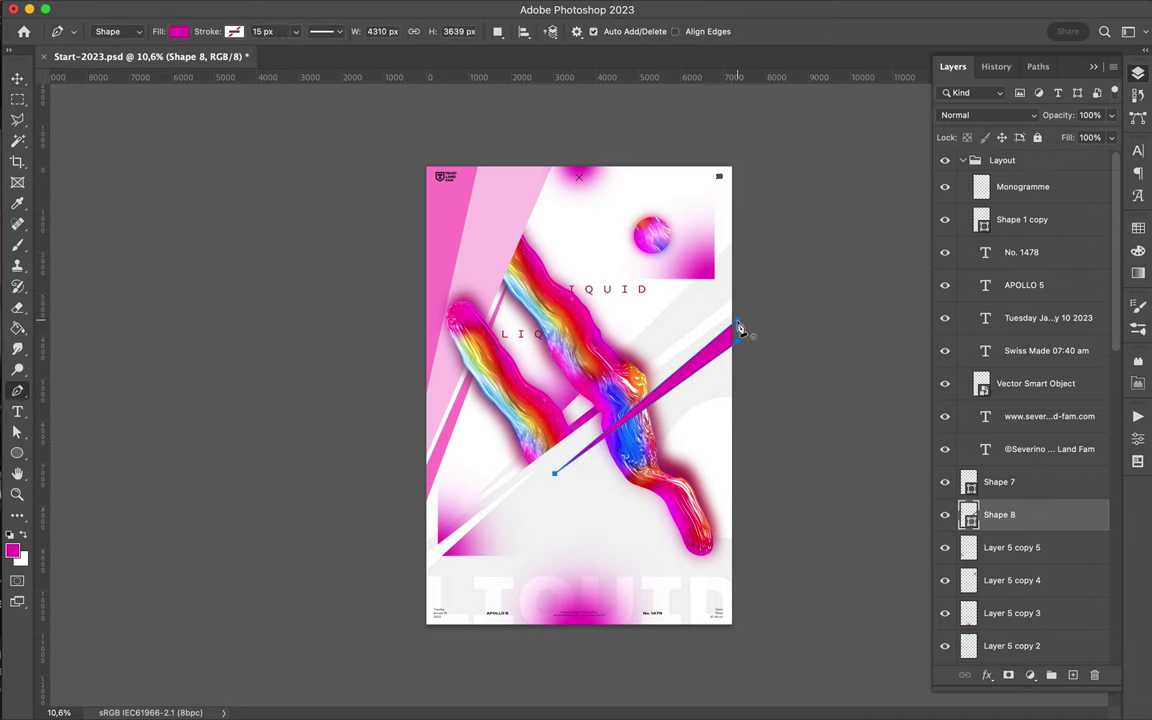
# Step: Close the thin diagonal Shape 8 and move it lower in the layer stack
pyautogui.press('a')
pyautogui.click(240, 31)
pyautogui.click(144, 113)
pyautogui.moveTo(1000, 514)
pyautogui.mouseDown()
pyautogui.moveTo(1050, 692)
pyautogui.moveTo(1041, 437)
pyautogui.mouseUp()
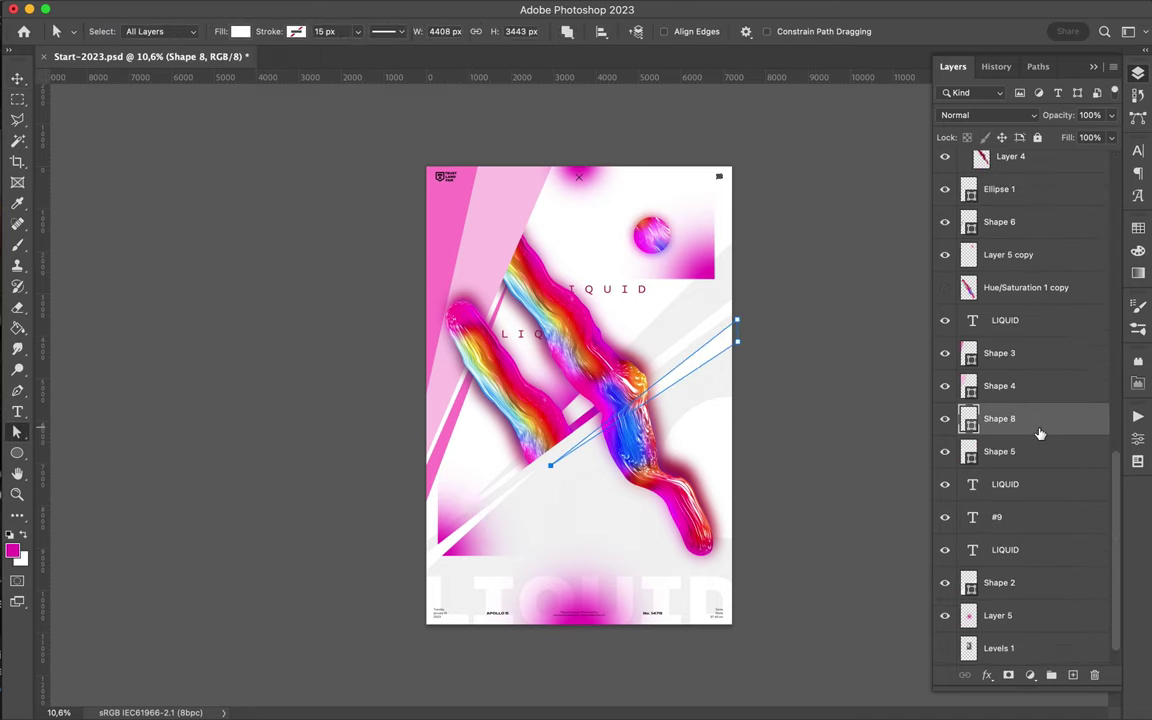
# Step: Duplicate the diagonal line and shrink the copy to about half size
pyautogui.press('v')
pyautogui.click(590, 481)
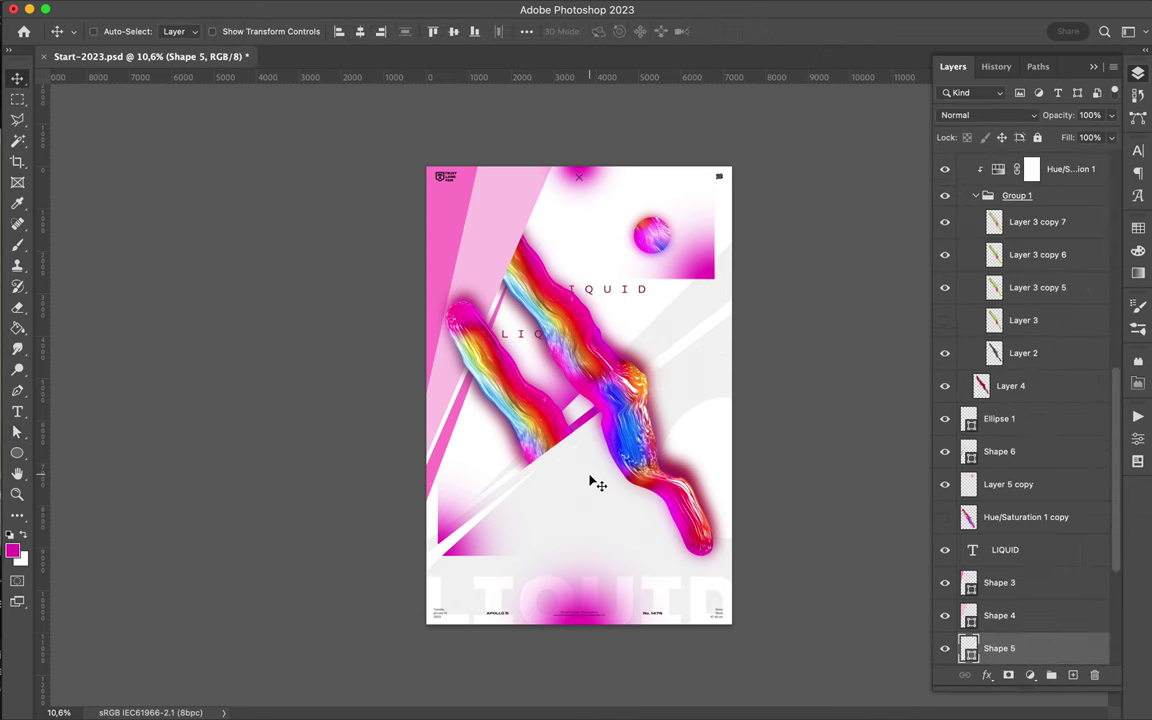
pyautogui.press('p')
pyautogui.press('a')
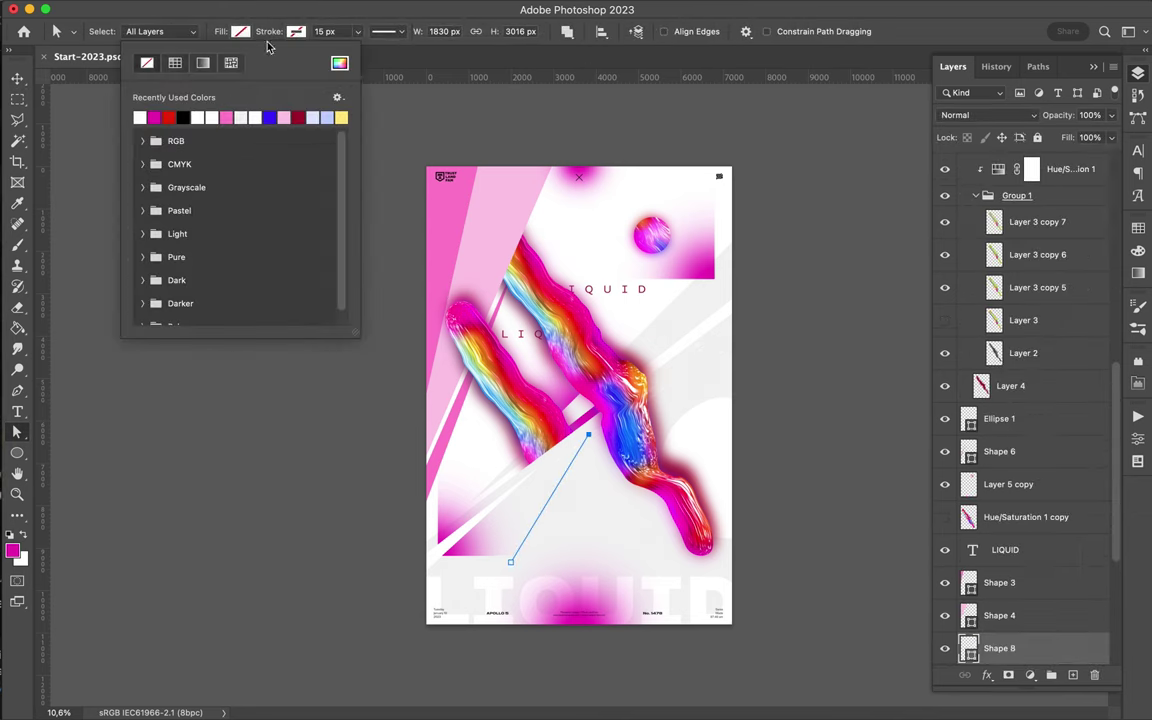
pyautogui.hotkey('ctrl', 'j')
pyautogui.hotkey('ctrl', 't')
pyautogui.moveTo(590, 437); pyautogui.dragTo(577, 489)
pyautogui.press('Return')
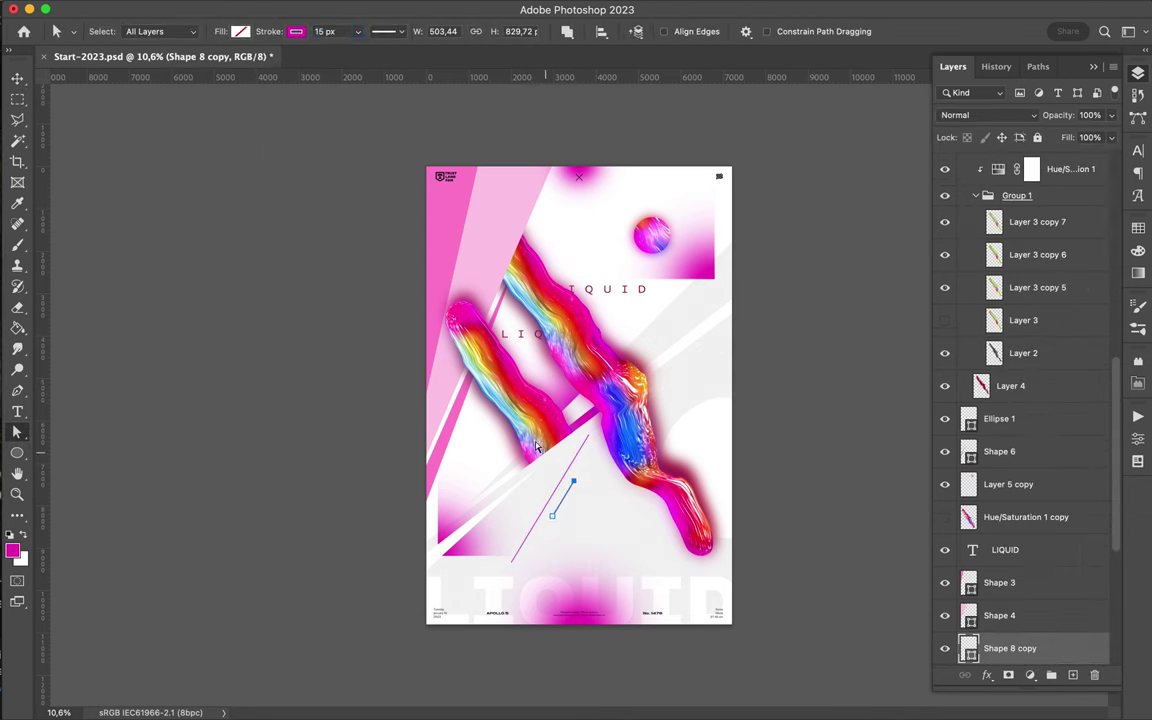
# Step: Move the short magenta bar down and to the left
pyautogui.press('v')
pyautogui.moveTo(570, 495); pyautogui.dragTo(553, 527)
pyautogui.scroll(3, 553, 527)
pyautogui.scroll(3, 1020, 300)
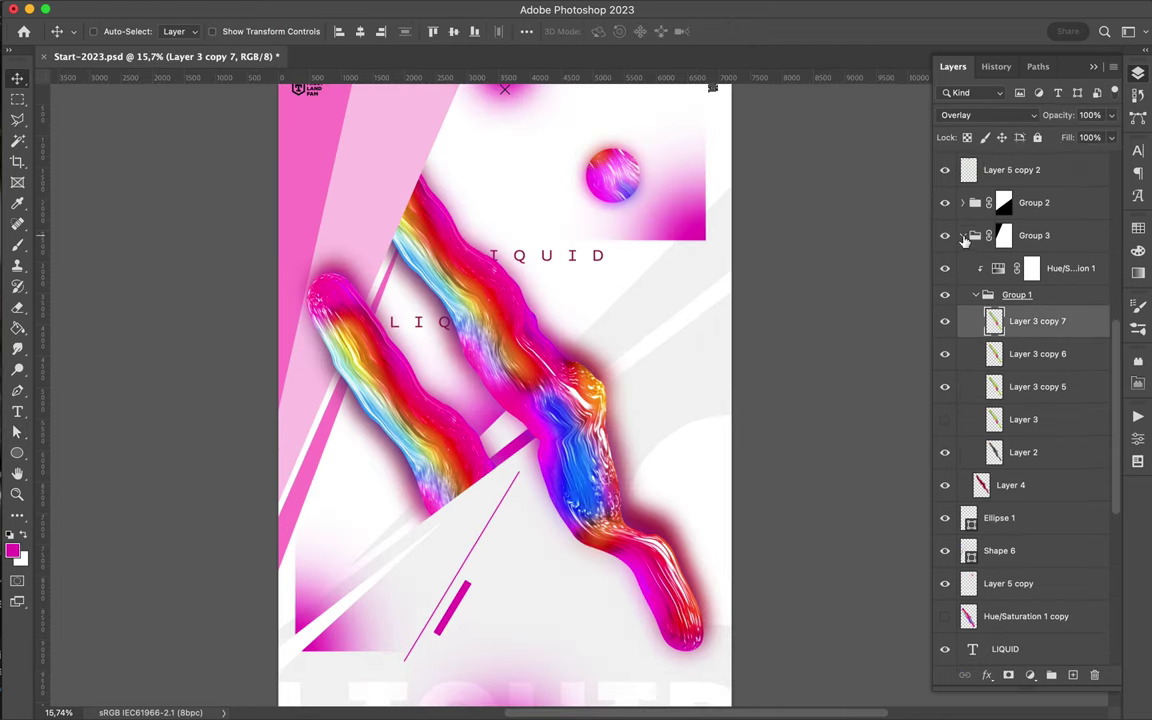
# Step: Move the liquid stroke group up-left and shift the LIQUID text right
pyautogui.click(983, 237)
pyautogui.moveTo(578, 424); pyautogui.dragTo(553, 329)
pyautogui.moveTo(567, 256); pyautogui.dragTo(650, 250)
# Step: Colour the LIQUID #9 title magenta and move it below the strokes
pyautogui.click(474, 315)
pyautogui.click(527, 320)
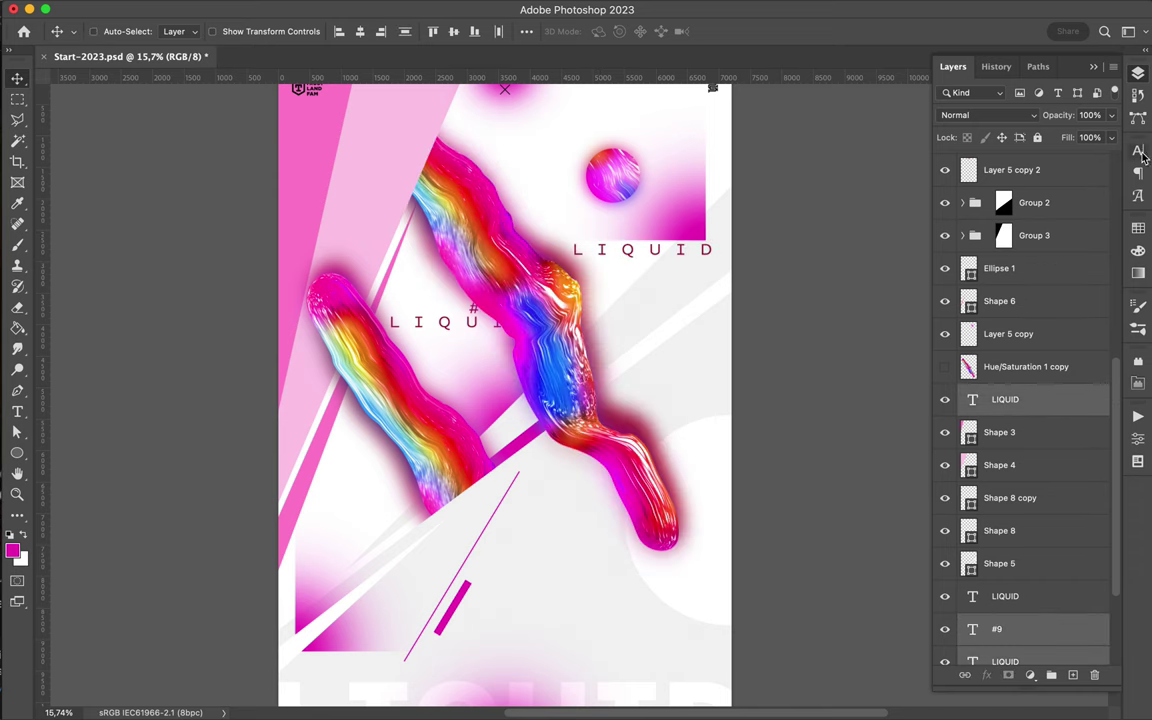
pyautogui.click(948, 270)
pyautogui.press('Return')
pyautogui.moveTo(535, 440)
pyautogui.mouseDown()
pyautogui.moveTo(615, 620)
pyautogui.moveTo(581, 617)
pyautogui.mouseUp()
# Step: Make the top-left triangle (Shape 4) a fully opaque magenta
pyautogui.press('a')
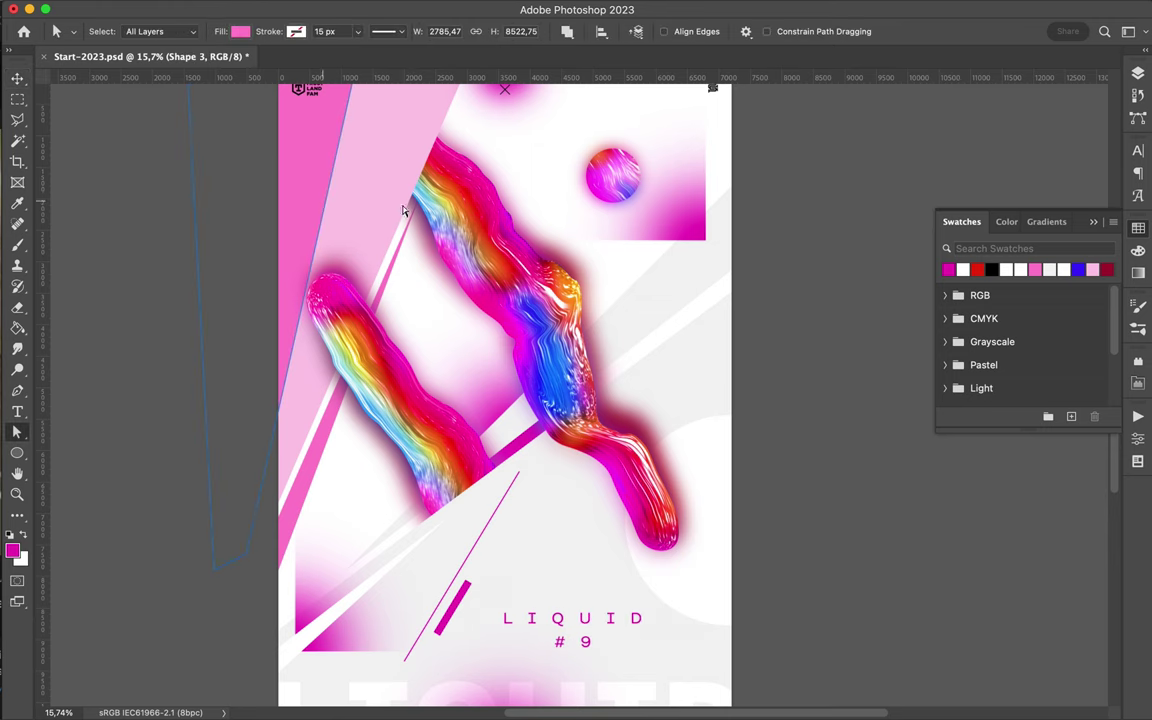
pyautogui.click(386, 185)
pyautogui.press('a')
pyautogui.click(1137, 75)
pyautogui.click(1088, 115)
pyautogui.write('45')
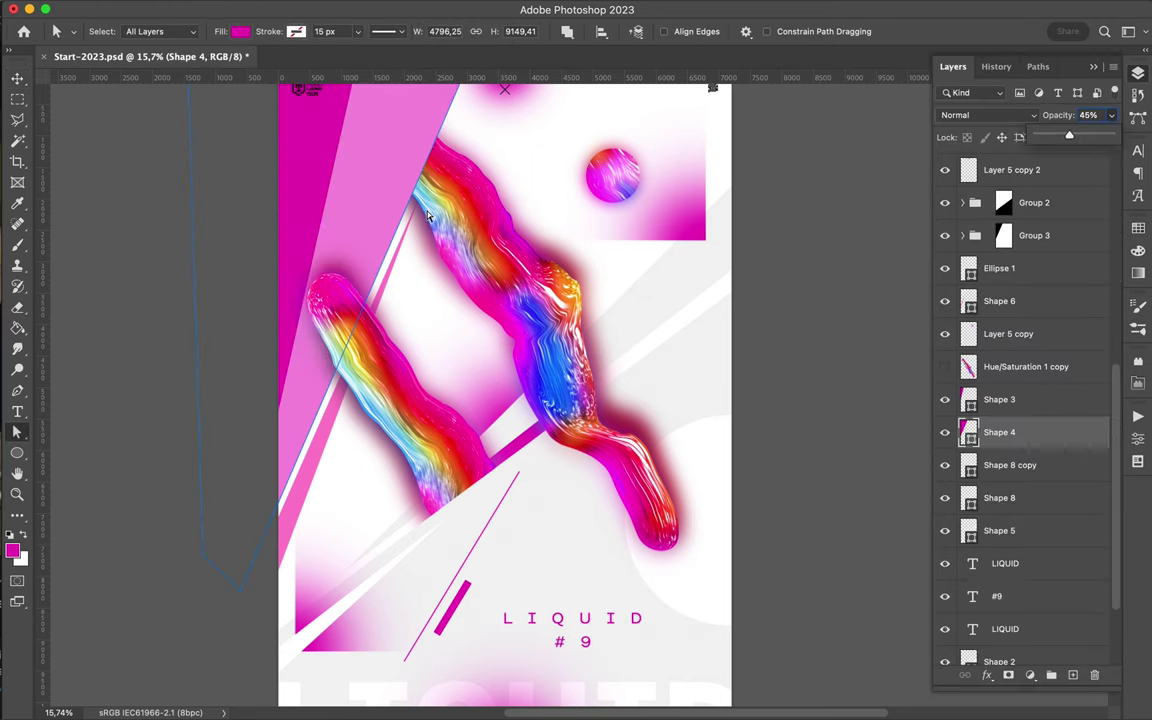
pyautogui.write('mv')
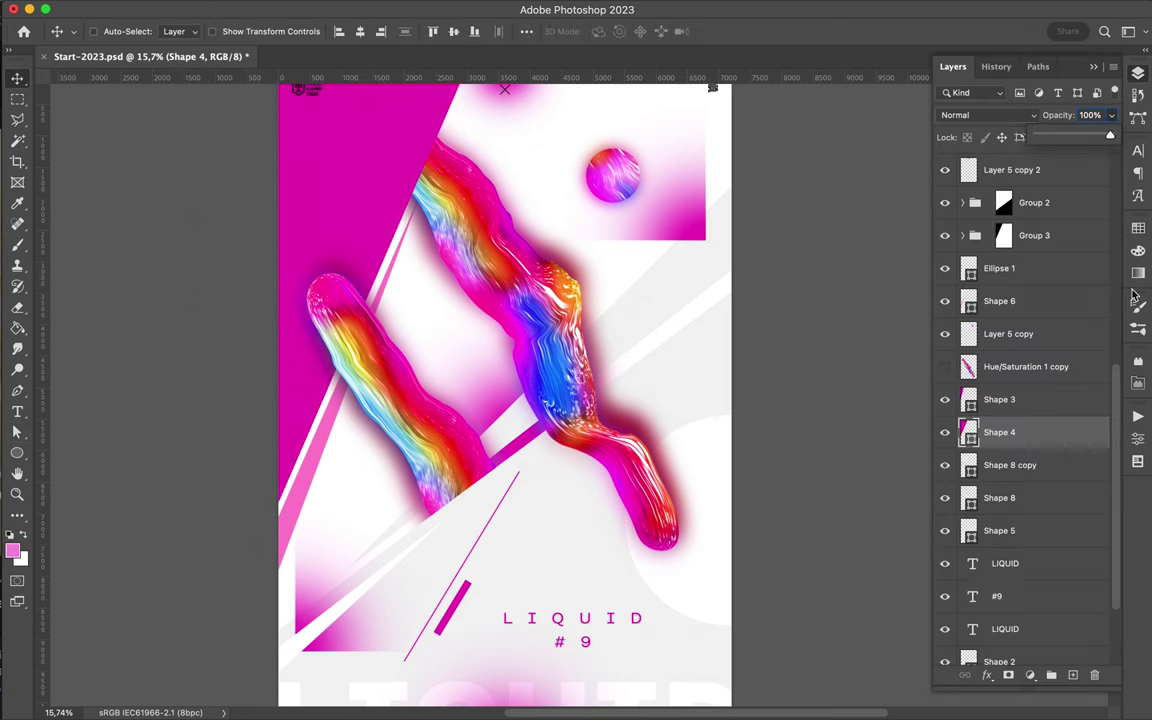
pyautogui.hotkey('ctrl', '-')
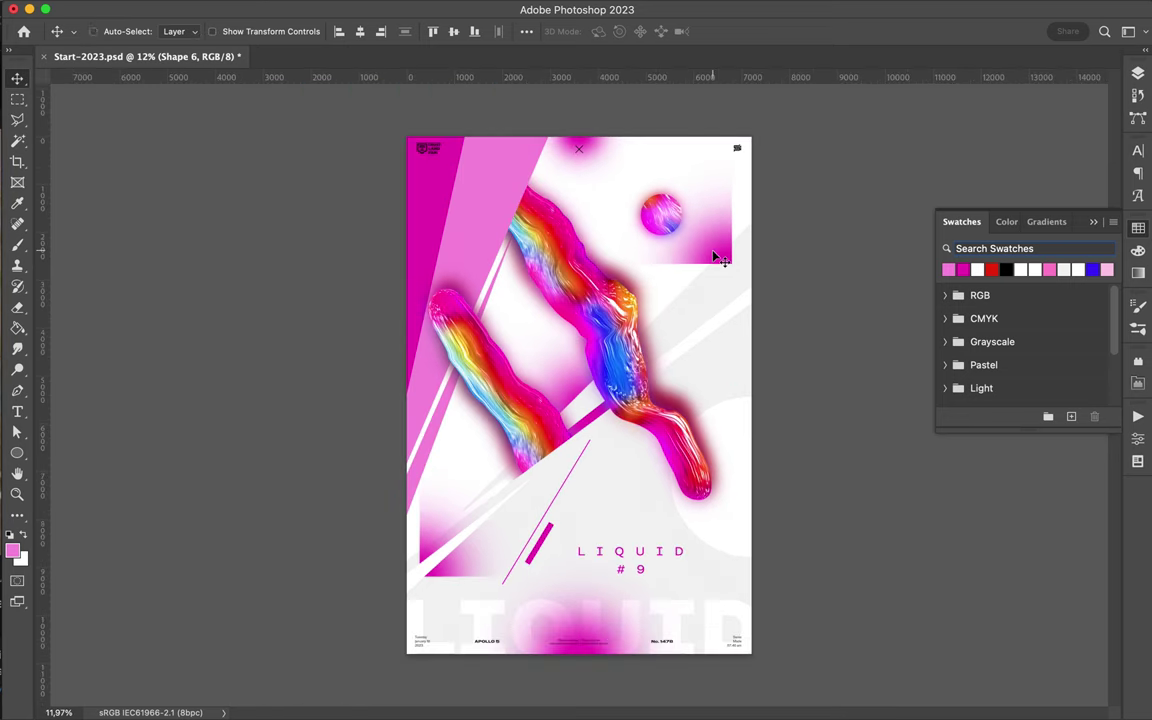
# Step: Shrink the top-right pink ball to about 148 px and sample blue from the liquid stroke
pyautogui.keyDown('ctrl'); pyautogui.click(658, 216); pyautogui.keyUp('ctrl')
pyautogui.hotkey('ctrl', 't')
pyautogui.moveTo(617, 380); pyautogui.dragTo(656, 309)
pyautogui.press('e')
pyautogui.rightClick(673, 290)
pyautogui.press('Escape')
pyautogui.hotkey('ctrl', 't')
pyautogui.moveTo(735, 235); pyautogui.dragTo(688, 235)
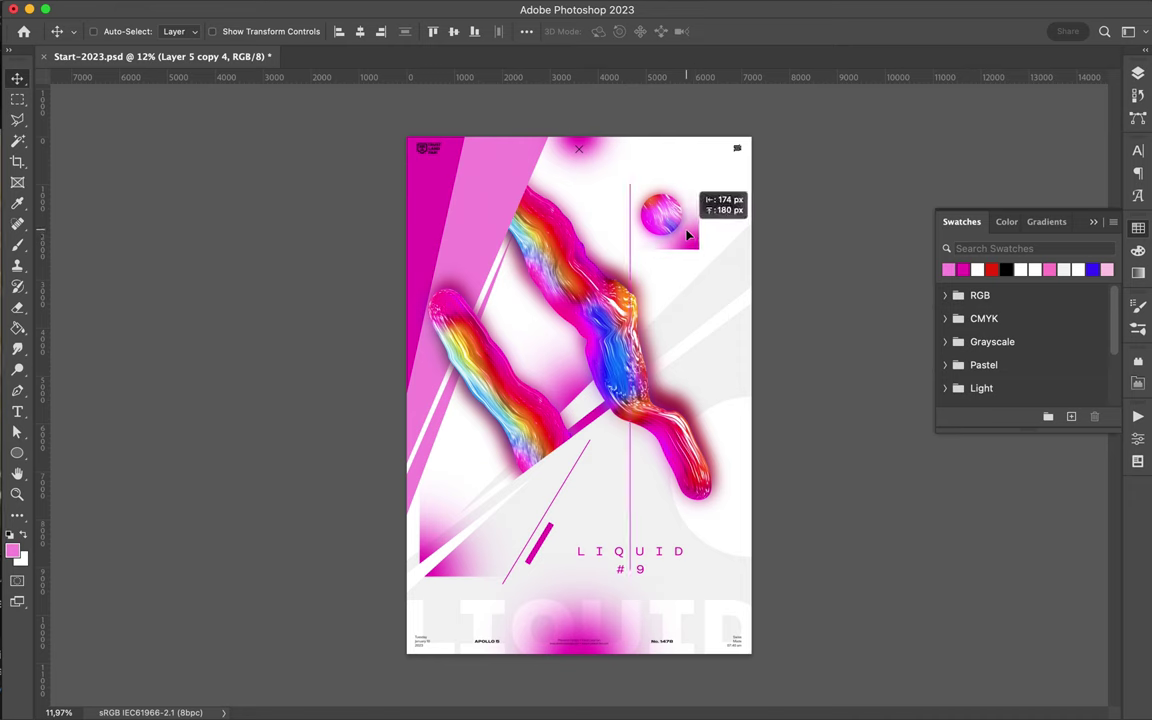
pyautogui.press('i')
pyautogui.click(600, 334)
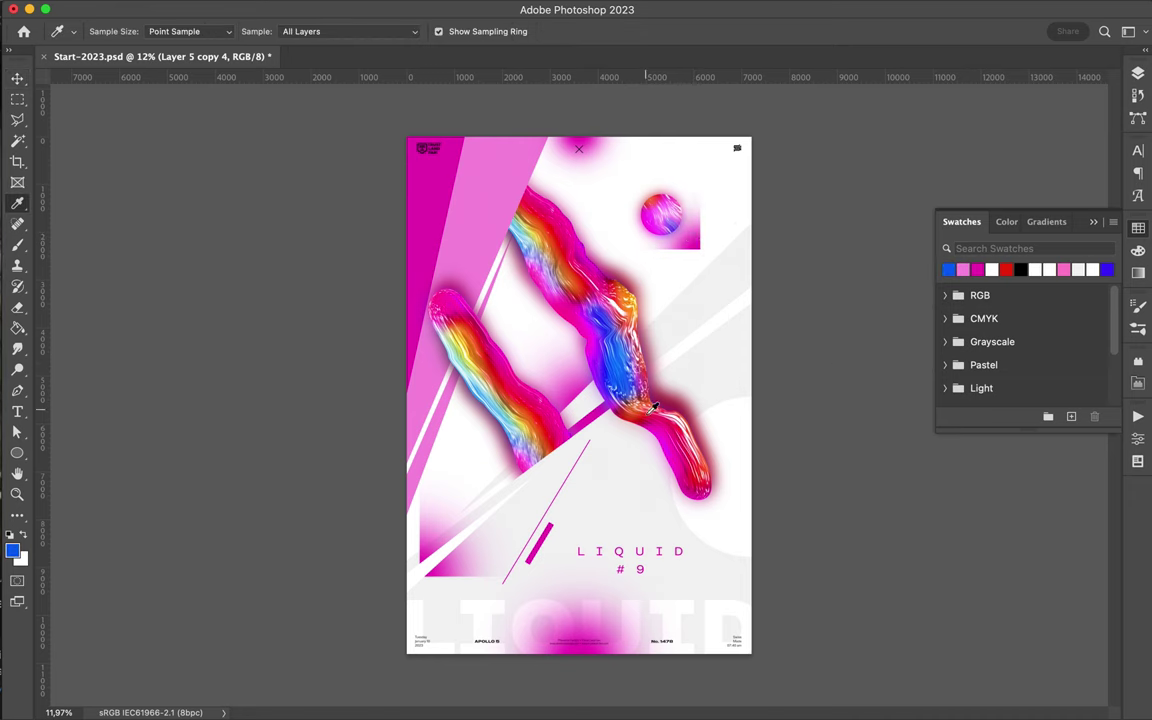
# Step: Scatter small blue dots and a larger solid blue ball around the strokes
pyautogui.press('u')
pyautogui.moveTo(624, 467); pyautogui.dragTo(621, 464)
pyautogui.scroll(5, 621, 464)
pyautogui.moveTo(531, 401)
pyautogui.mouseDown()
pyautogui.moveTo(606, 462)
pyautogui.moveTo(654, 468)
pyautogui.mouseUp()
pyautogui.click(483, 528)
pyautogui.moveTo(724, 225); pyautogui.dragTo(728, 229)
pyautogui.moveTo(657, 269); pyautogui.dragTo(667, 279)
pyautogui.moveTo(569, 371); pyautogui.dragTo(580, 382)
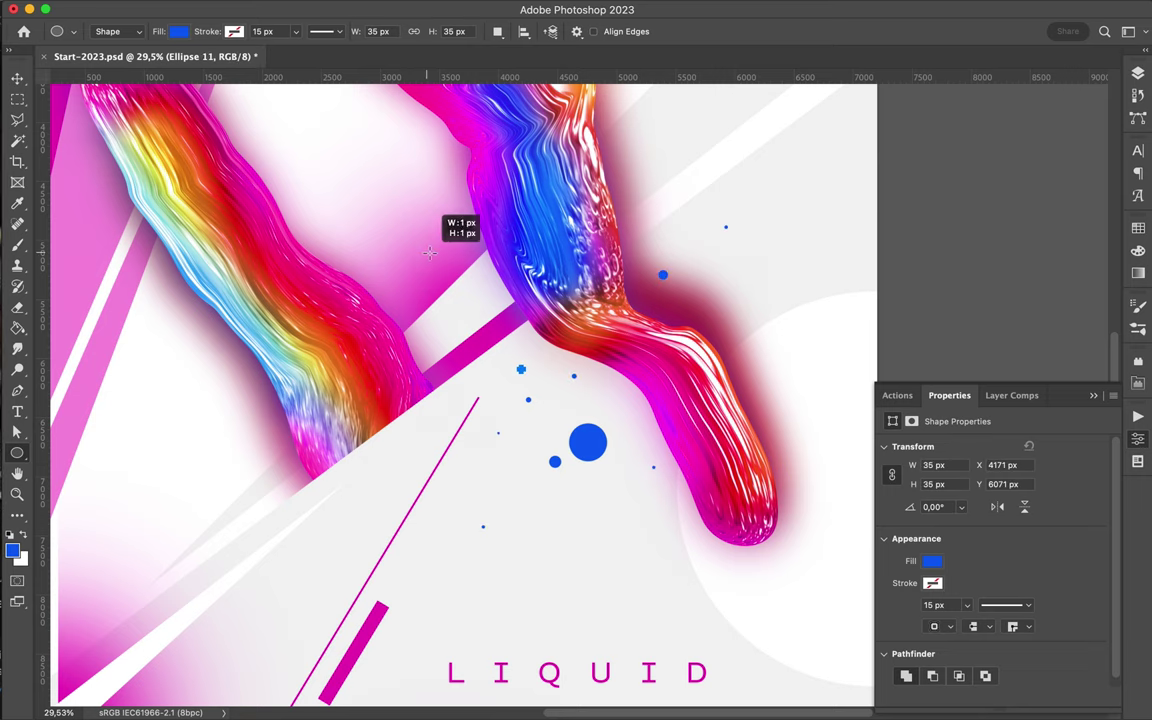
pyautogui.moveTo(430, 257); pyautogui.dragTo(430, 257)
# Step: Draw a large circle around the blue ball with no fill and a 45 px blue outline
pyautogui.moveTo(566, 382); pyautogui.dragTo(573, 388)
pyautogui.moveTo(498, 429); pyautogui.dragTo(609, 539)
pyautogui.press('a')
pyautogui.click(240, 31)
pyautogui.click(295, 32)
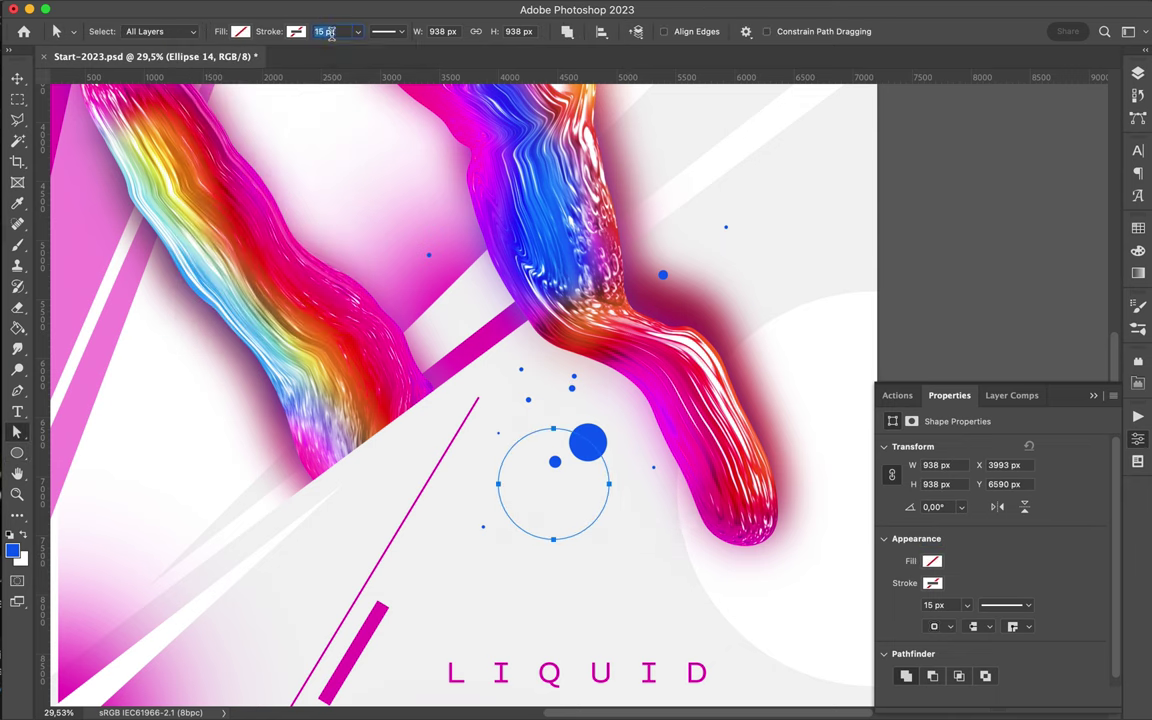
pyautogui.click(325, 31)
pyautogui.write('45')
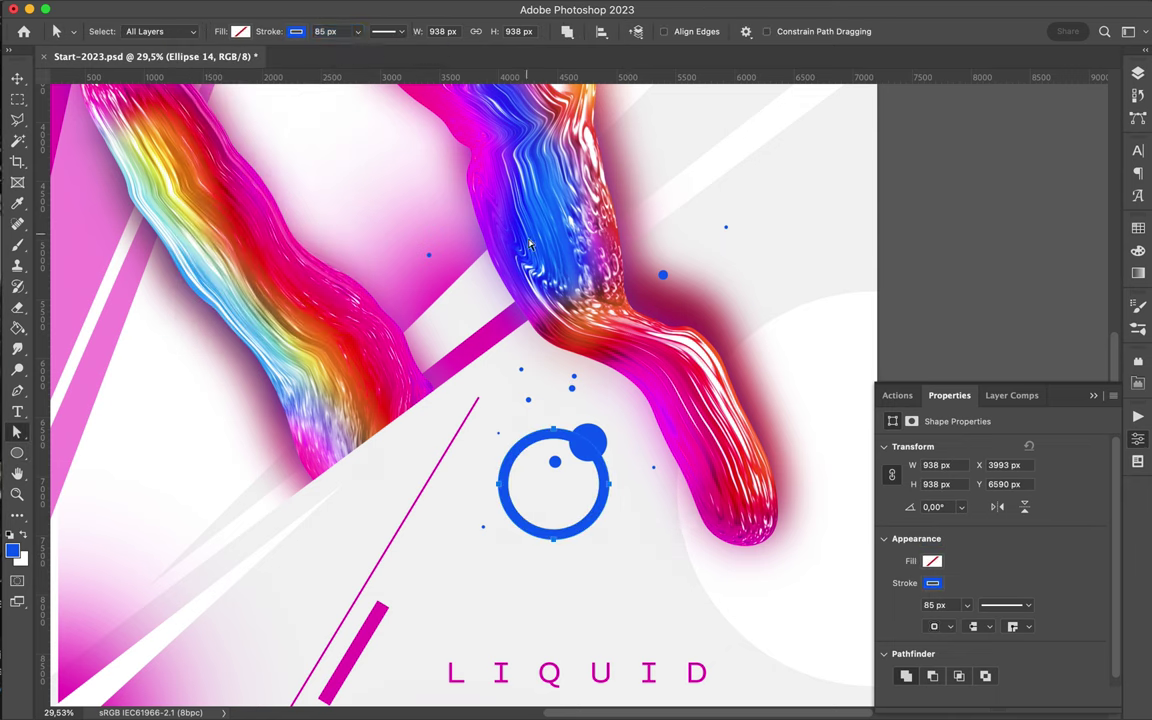
pyautogui.write('vu')
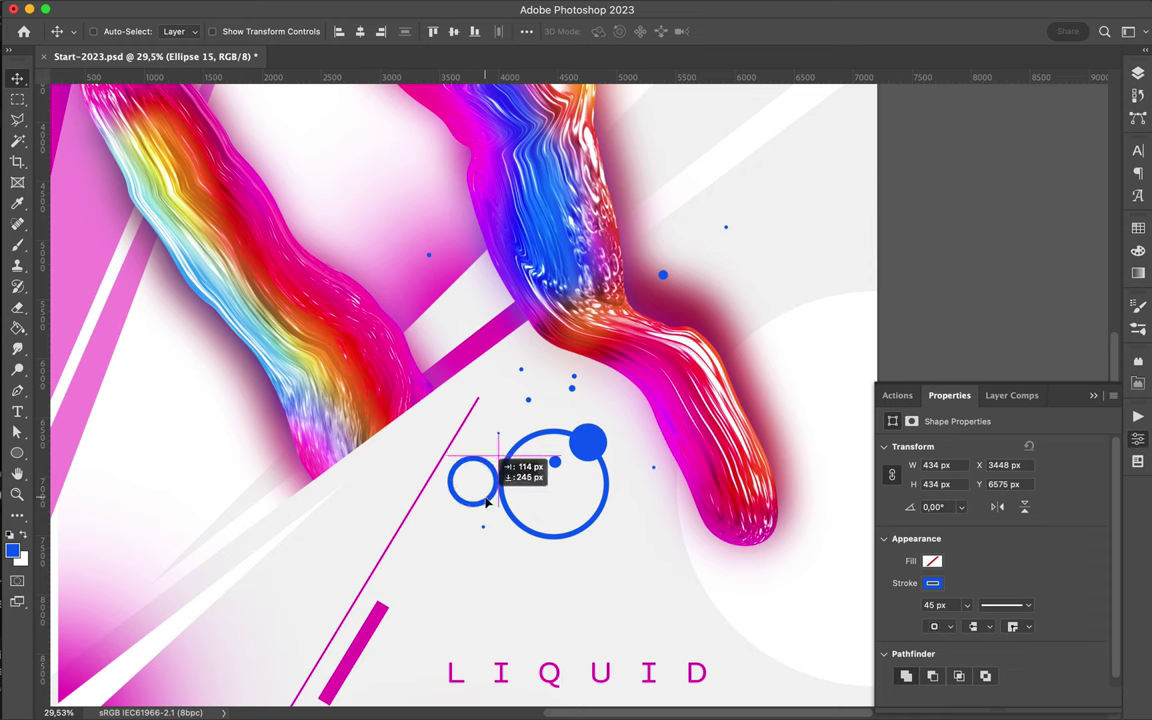
# Step: Draw a second smaller outlined circle and move the big outlined circle down
pyautogui.moveTo(452, 457); pyautogui.dragTo(662, 590)
pyautogui.press('a')
pyautogui.press('Escape')
pyautogui.scroll(-3, 411, 192)
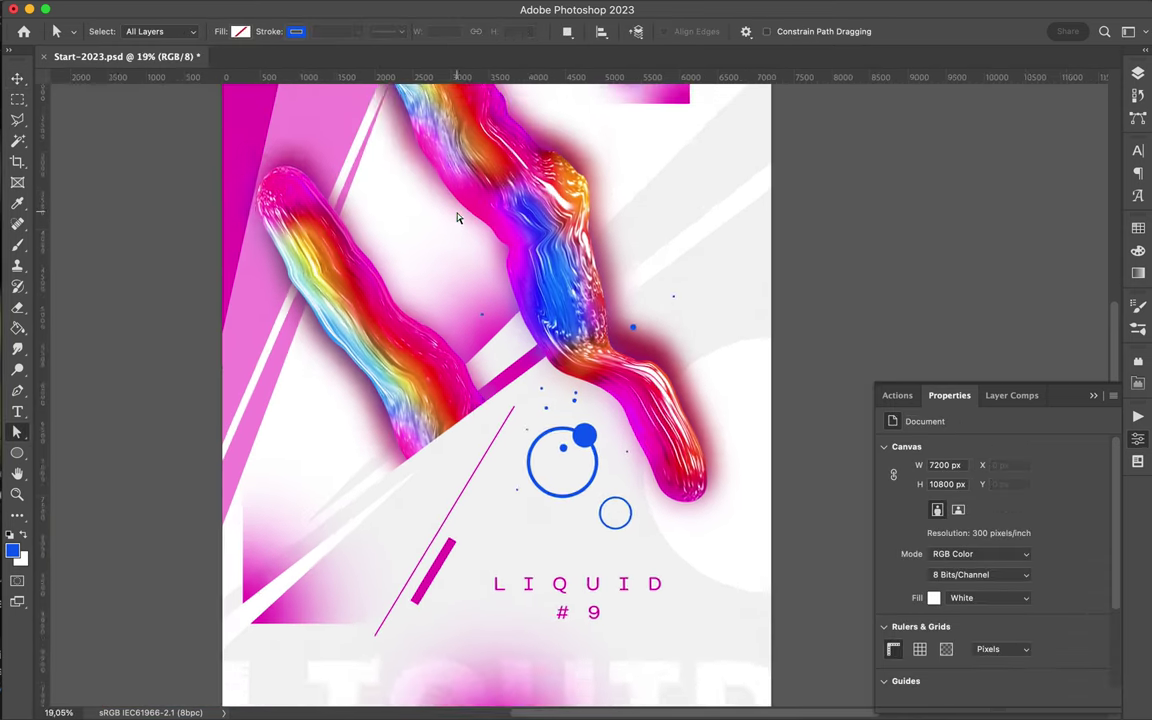
pyautogui.scroll(-2, 411, 192)
pyautogui.press('v')
pyautogui.scroll(3, 651, 480)
pyautogui.scroll(1, 651, 480)
pyautogui.moveTo(618, 416); pyautogui.dragTo(620, 489)
# Step: Add a tiny blue outlined circle below the strokes
pyautogui.press('u')
pyautogui.moveTo(555, 367); pyautogui.dragTo(573, 385)
pyautogui.press('a')
pyautogui.press('Return')
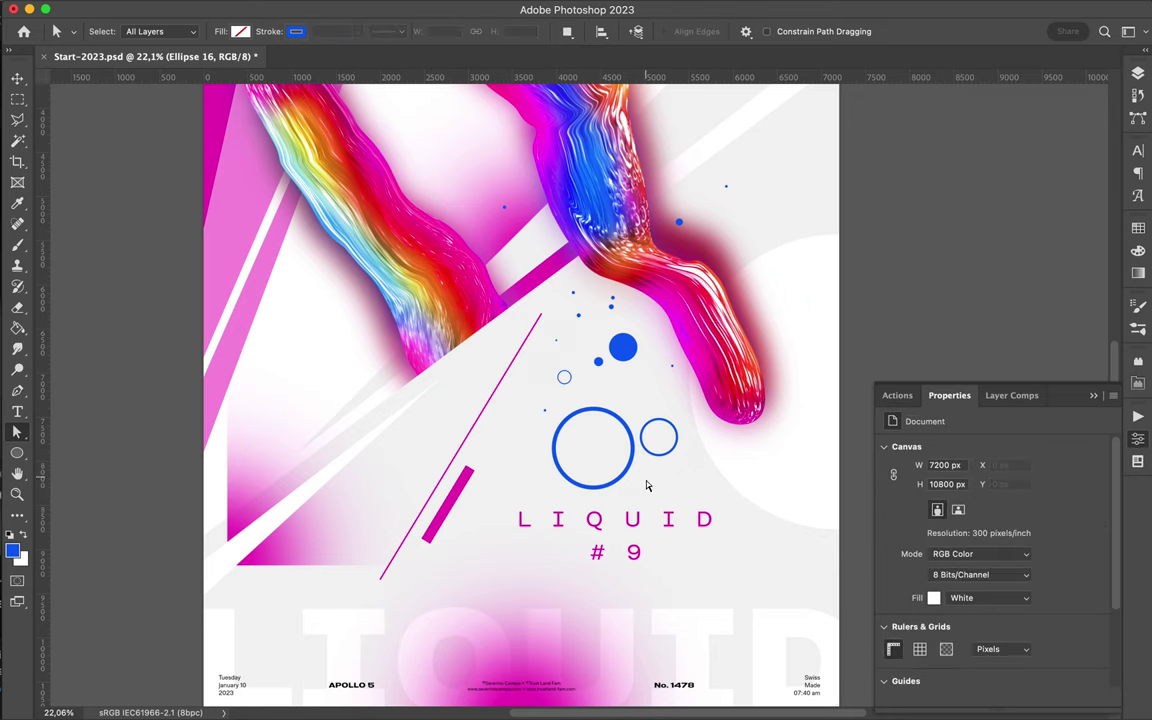
pyautogui.press('v')
pyautogui.click(622, 347)
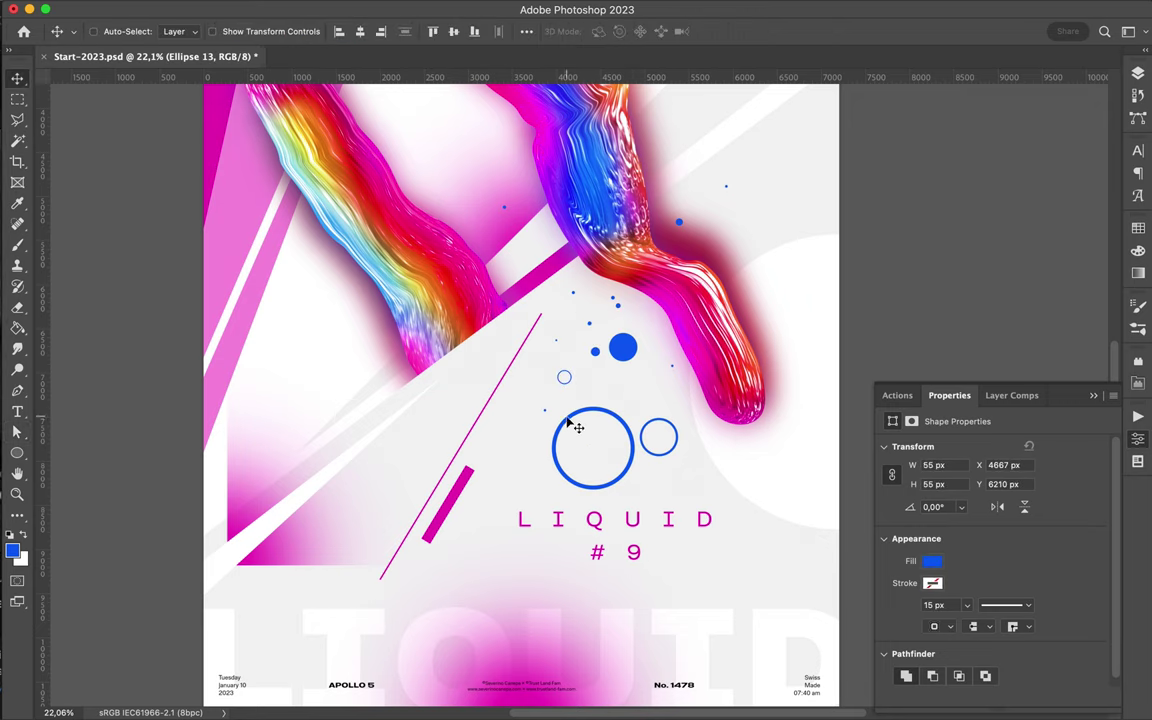
# Step: Move both outlined circles beside the right stroke and save the poster
pyautogui.scroll(-2, 570, 425)
pyautogui.moveTo(648, 527); pyautogui.dragTo(747, 364)
pyautogui.moveTo(678, 531); pyautogui.dragTo(758, 413)
pyautogui.scroll(-1, 586, 512)
pyautogui.hotkey('ctrl', 's')
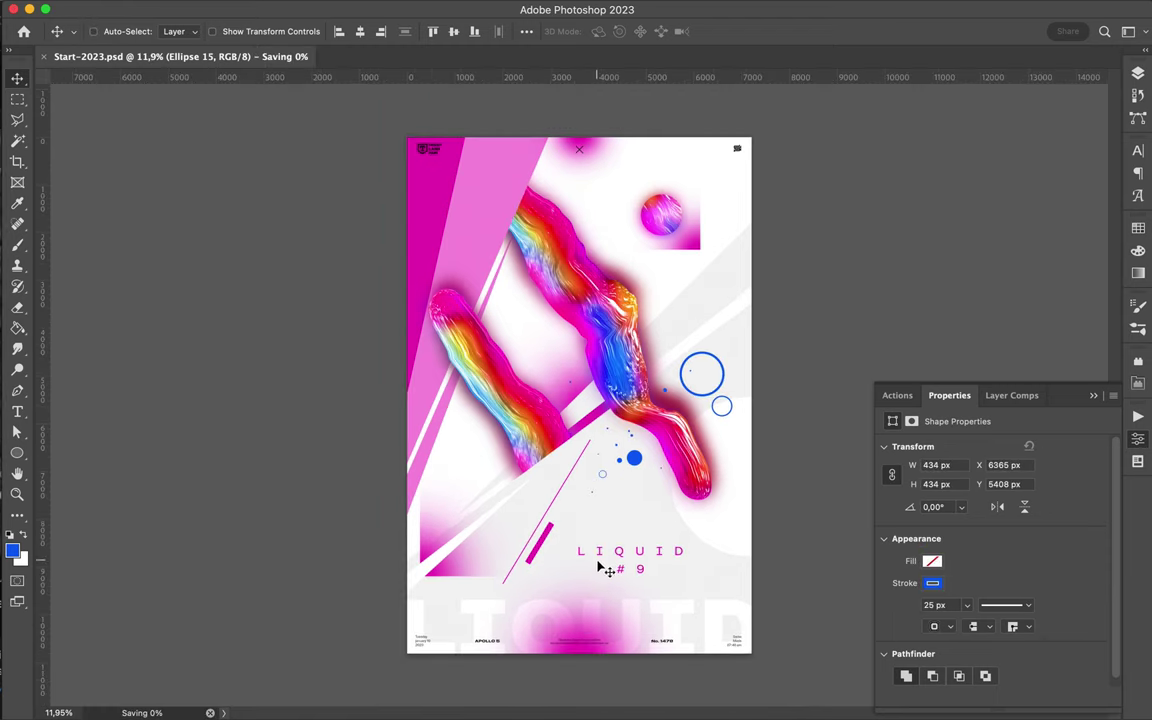
# Step: Draw an ellipse over the credits area on the Vector Smart Object layer
pyautogui.click(93, 31)
pyautogui.click(422, 152)
pyautogui.press('F7')
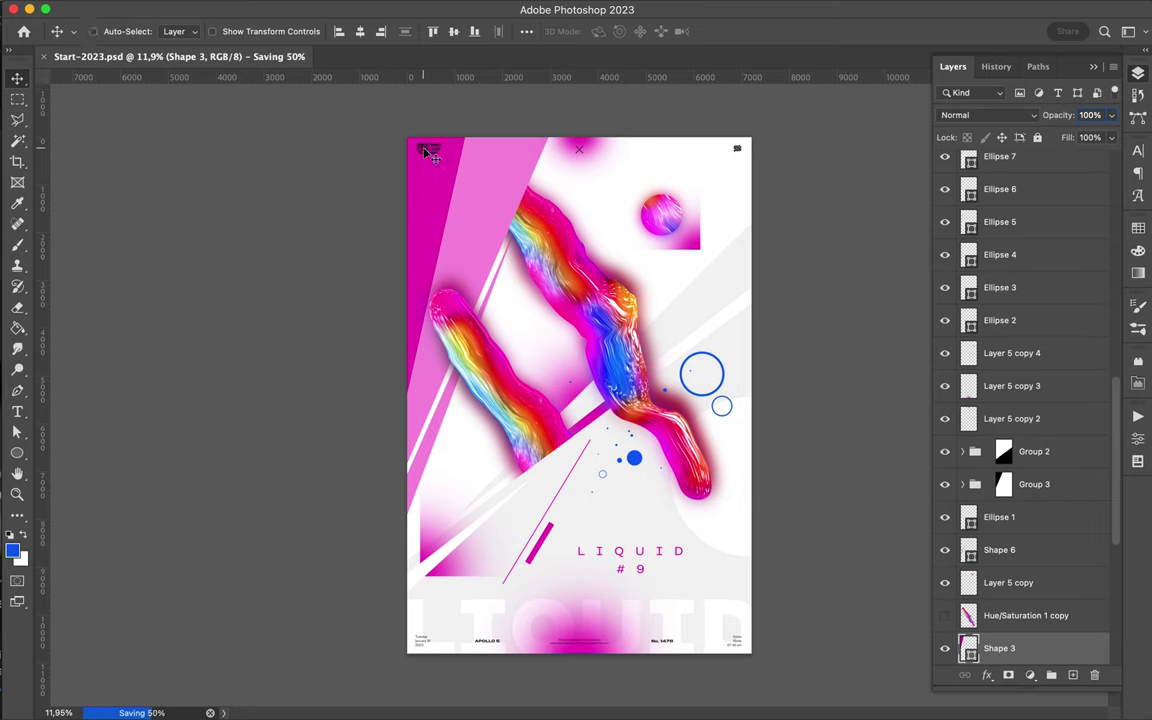
pyautogui.press('u')
pyautogui.moveTo(387, 138); pyautogui.dragTo(451, 157)
# Step: Draw a white rectangle over the smart object and clip it to that layer
pyautogui.hotkey('shift', 'u')
pyautogui.click(178, 31)
pyautogui.click(70, 112)
pyautogui.moveTo(409, 140); pyautogui.dragTo(450, 160)
pyautogui.hotkey('ctrl', 'alt', 'g')
pyautogui.press('v')
# Step: Cover the top-right corner mark with a small magenta square
pyautogui.click(594, 160)
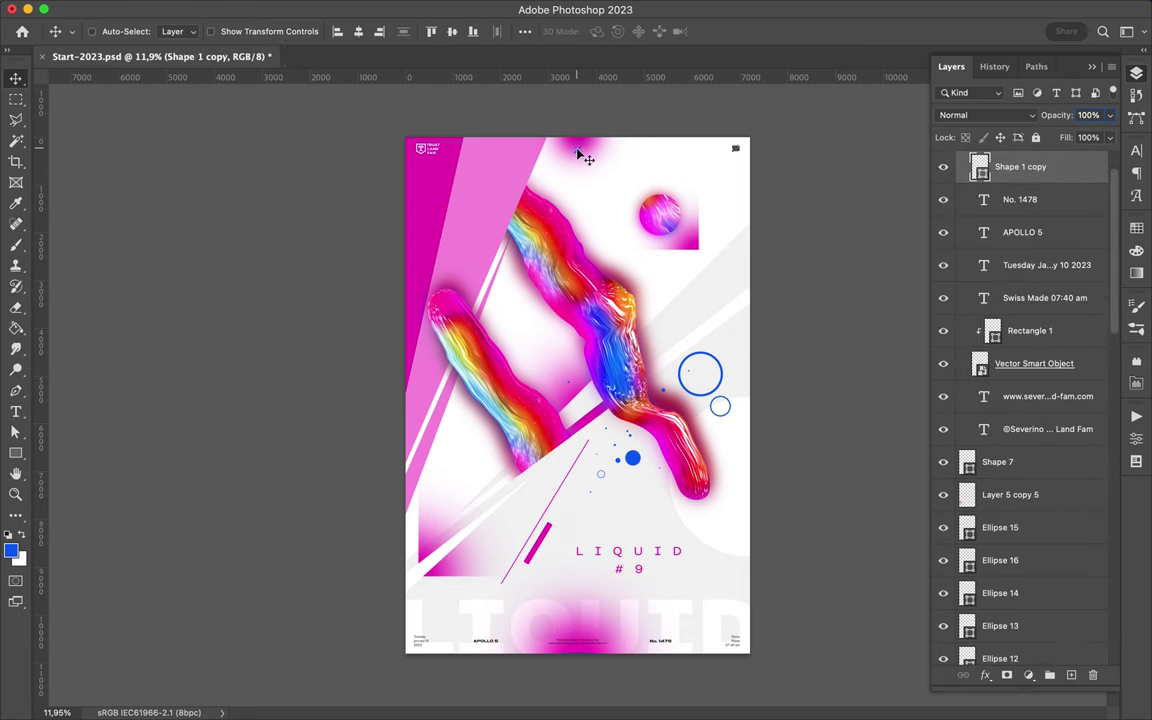
pyautogui.keyDown('ctrl'); pyautogui.click(740, 150); pyautogui.keyUp('ctrl')
pyautogui.press('u')
pyautogui.moveTo(726, 140); pyautogui.dragTo(748, 158)
pyautogui.click(1136, 228)
pyautogui.click(990, 269)
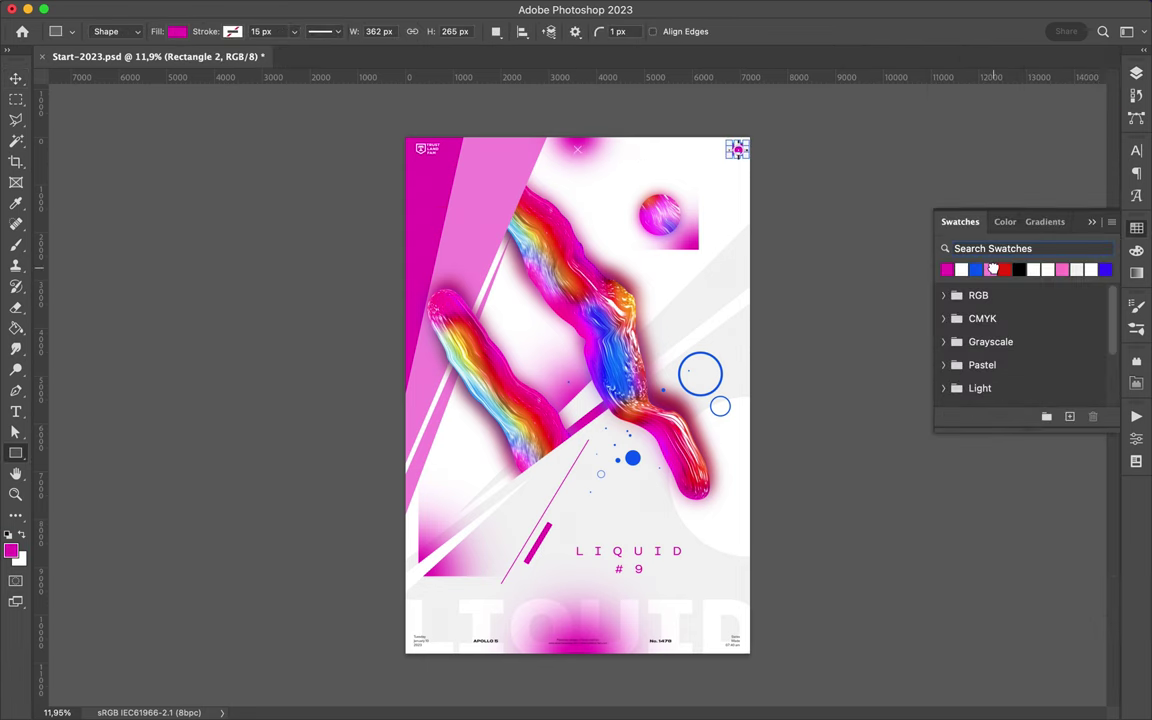
pyautogui.press('v')
# Step: Turn the APOLLO 5, date and credits footer text magenta
pyautogui.click(1136, 73)
pyautogui.scroll(3, 560, 606)
pyautogui.click(240, 535)
pyautogui.keyDown('shift'); pyautogui.click(391, 538); pyautogui.keyUp('shift')
pyautogui.keyDown('shift'); pyautogui.click(620, 540); pyautogui.keyUp('shift')
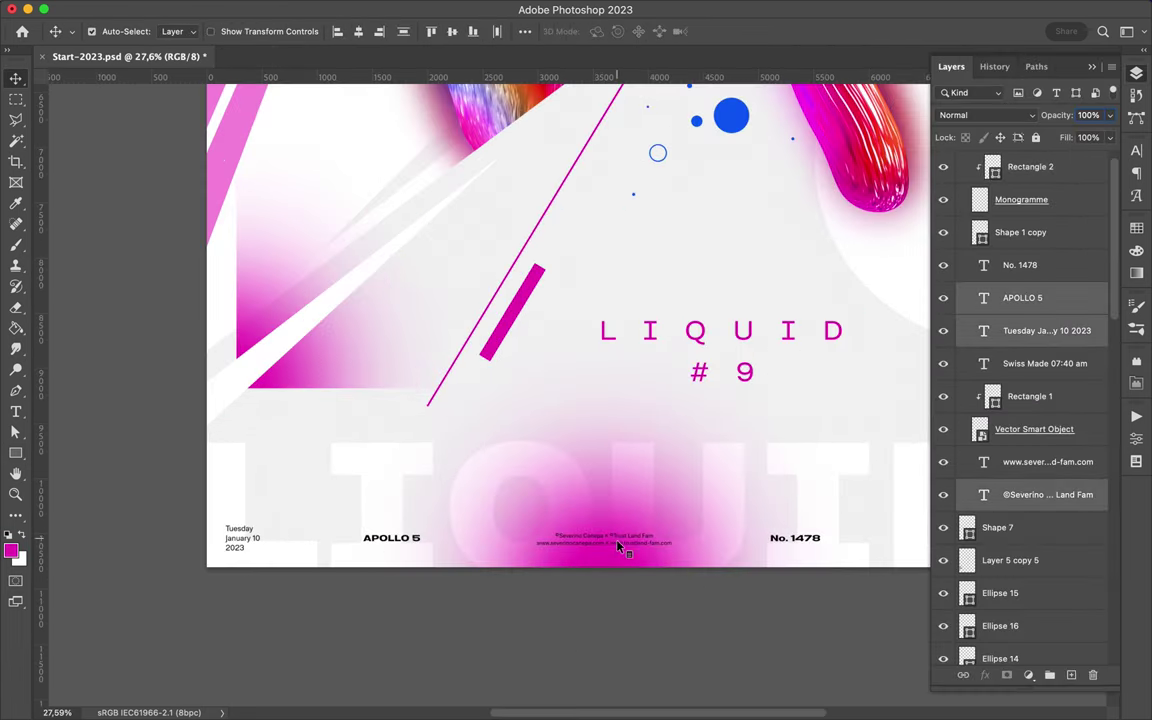
pyautogui.click(1136, 228)
pyautogui.click(962, 269)
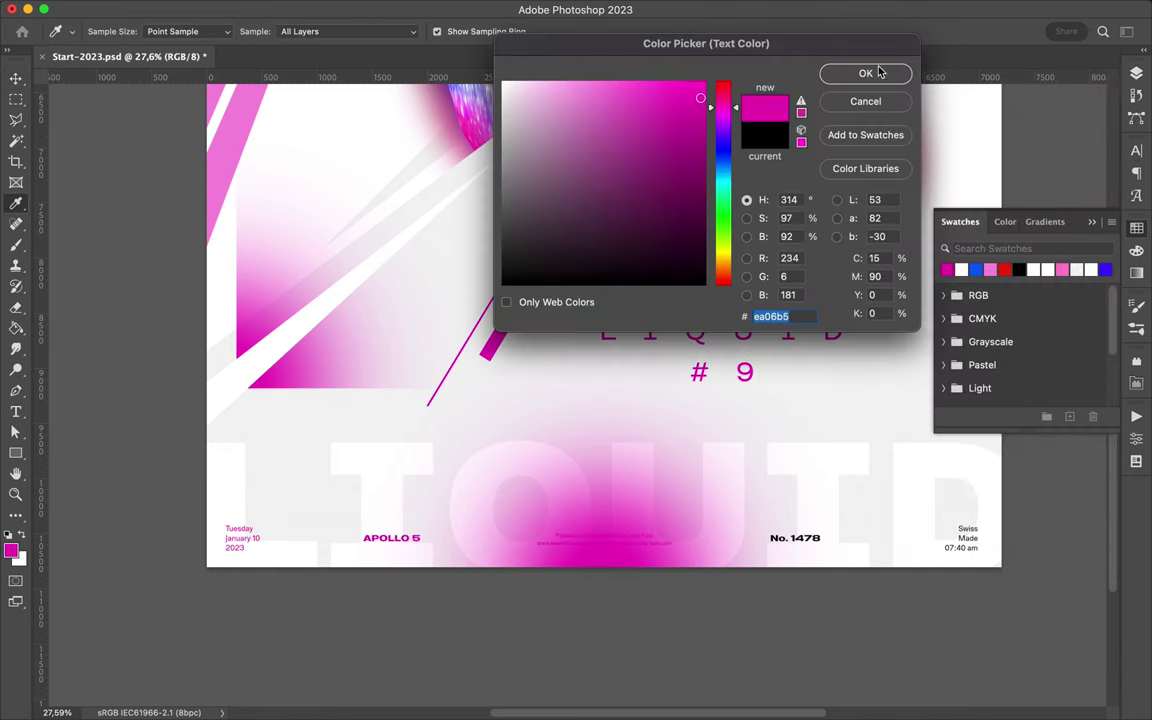
pyautogui.click(866, 72)
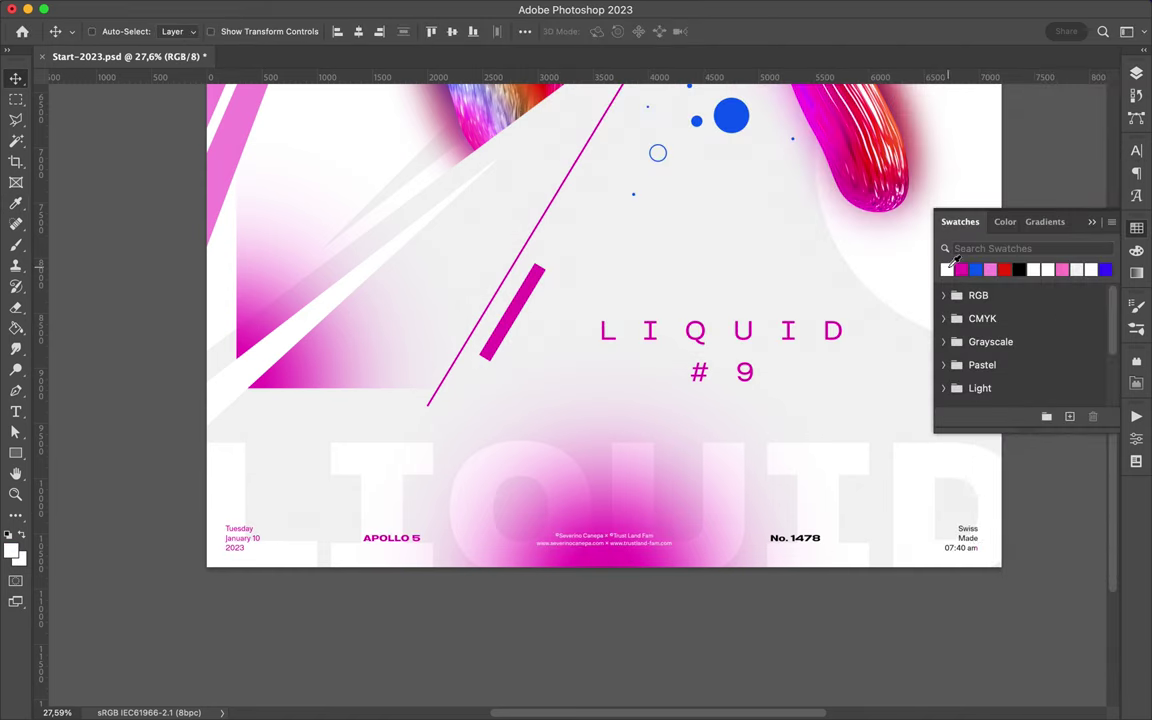
# Step: Save the poster
pyautogui.scroll(-3, 766, 360)
pyautogui.scroll(-3, 766, 360)
pyautogui.press('super+s')
pyautogui.keyDown('super'); pyautogui.click(688, 385); pyautogui.keyUp('super')
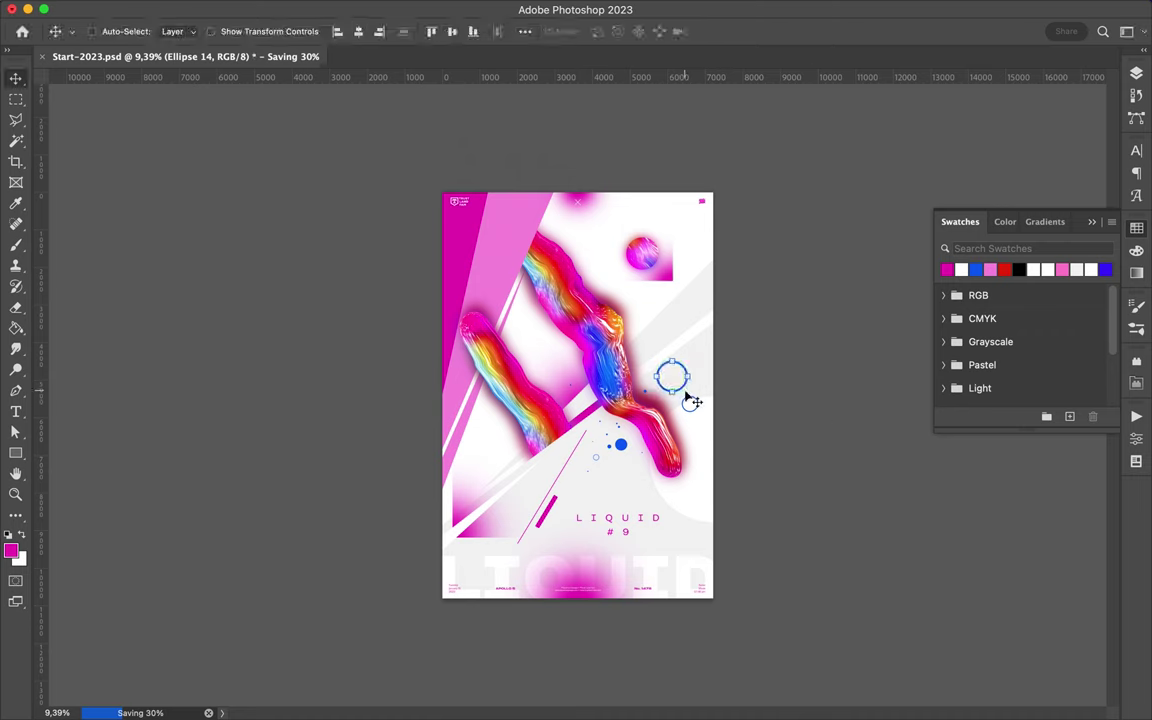
pyautogui.click(812, 9)
pyautogui.click(850, 67)
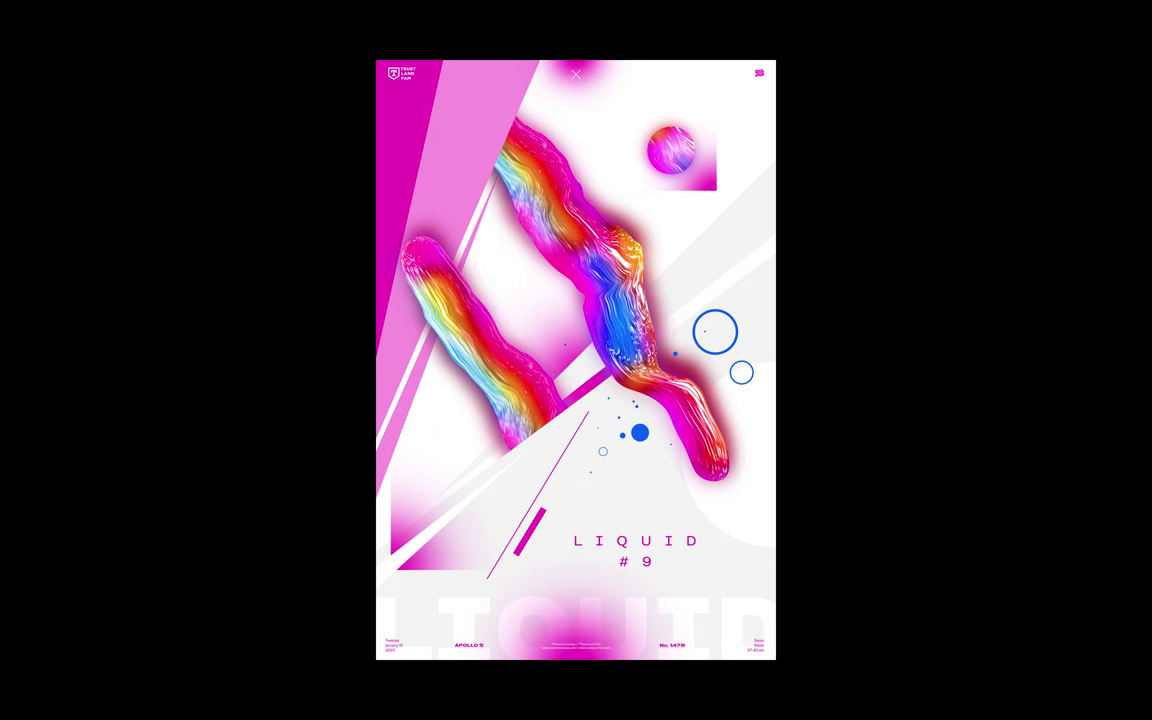